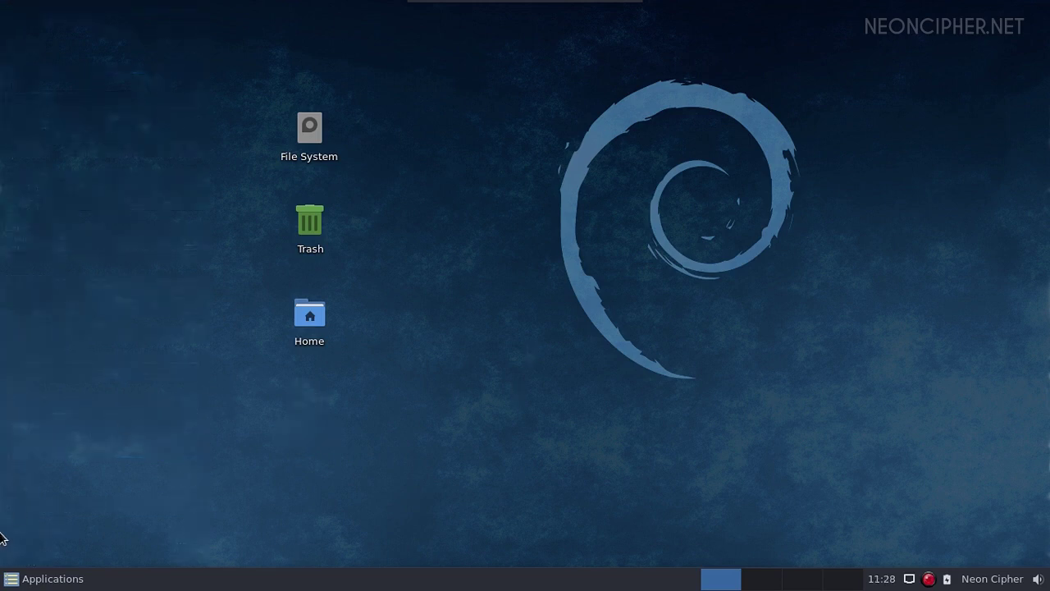
# - Open a terminal and install the conky-all package with sudo apt-get install, accepting the installation with y
pyautogui.click(24, 579)
pyautogui.click(49, 271)
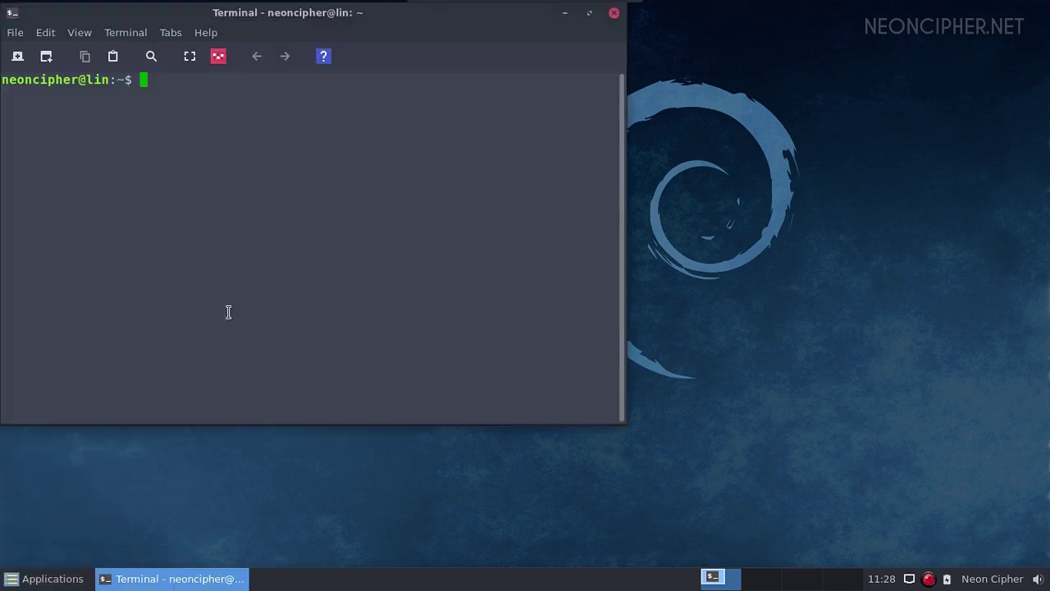
pyautogui.write('sudo apt-get inst')
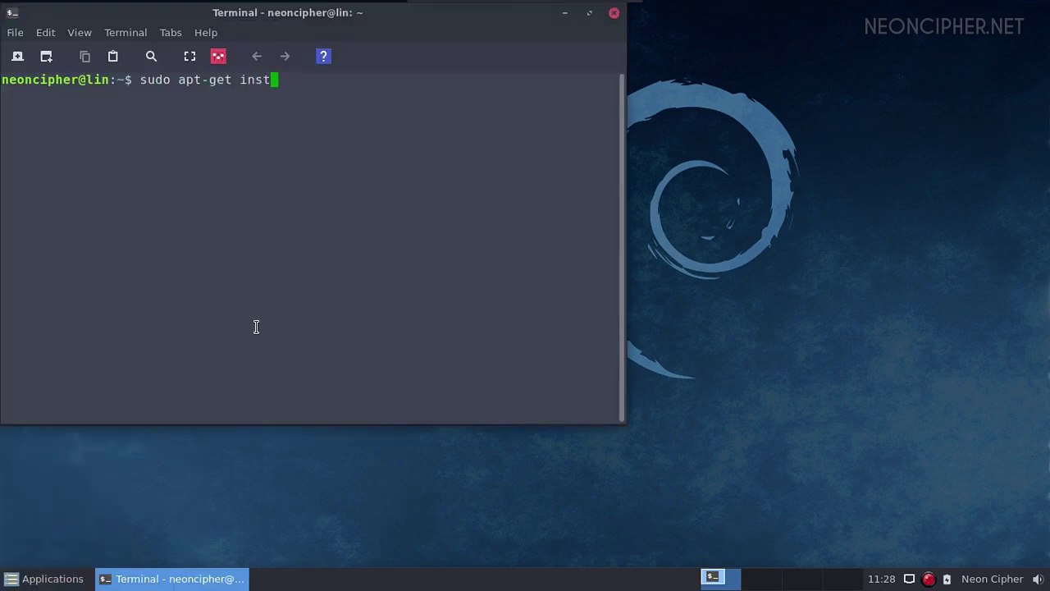
pyautogui.write('all conky-all')
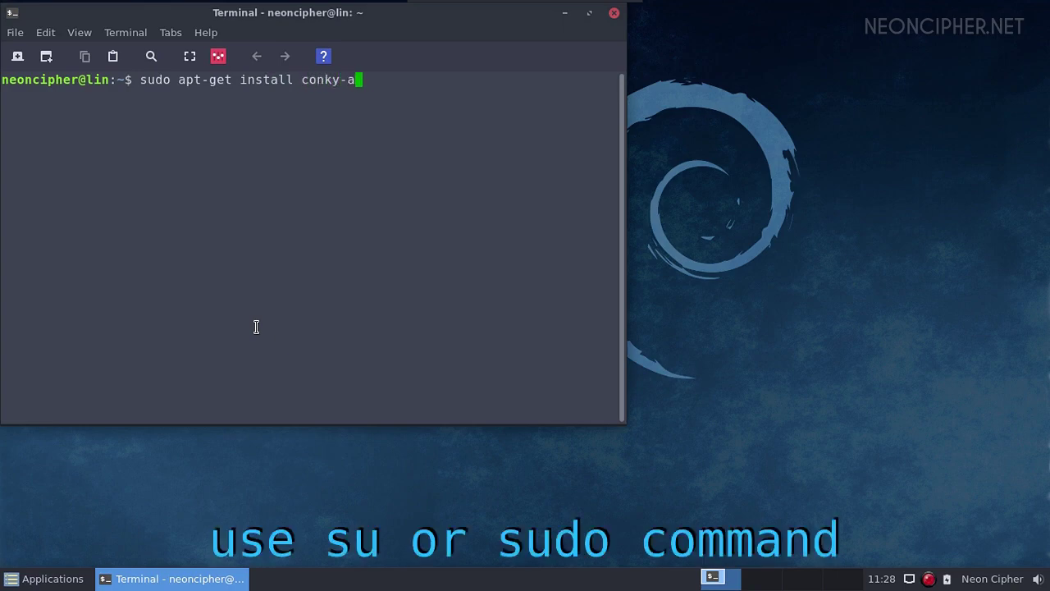
pyautogui.press('Return')
pyautogui.press('Return')
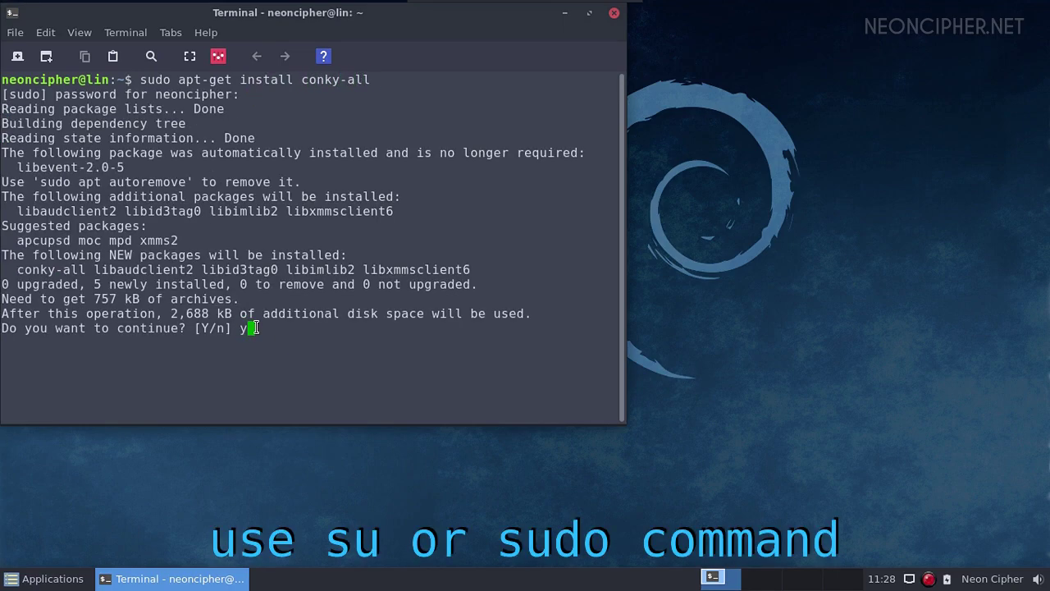
pyautogui.press('Return')
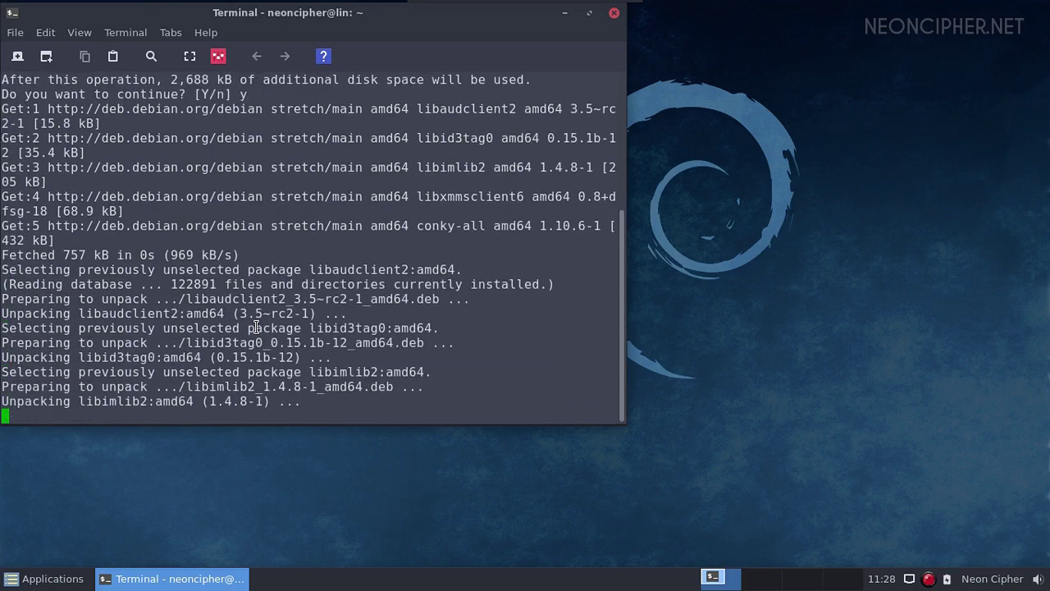
# - Move the terminal window clear of the desktop's left side and run conky with its default settings
pyautogui.moveTo(293, 12); pyautogui.dragTo(717, 10)
pyautogui.write('conky')
pyautogui.press('Return')
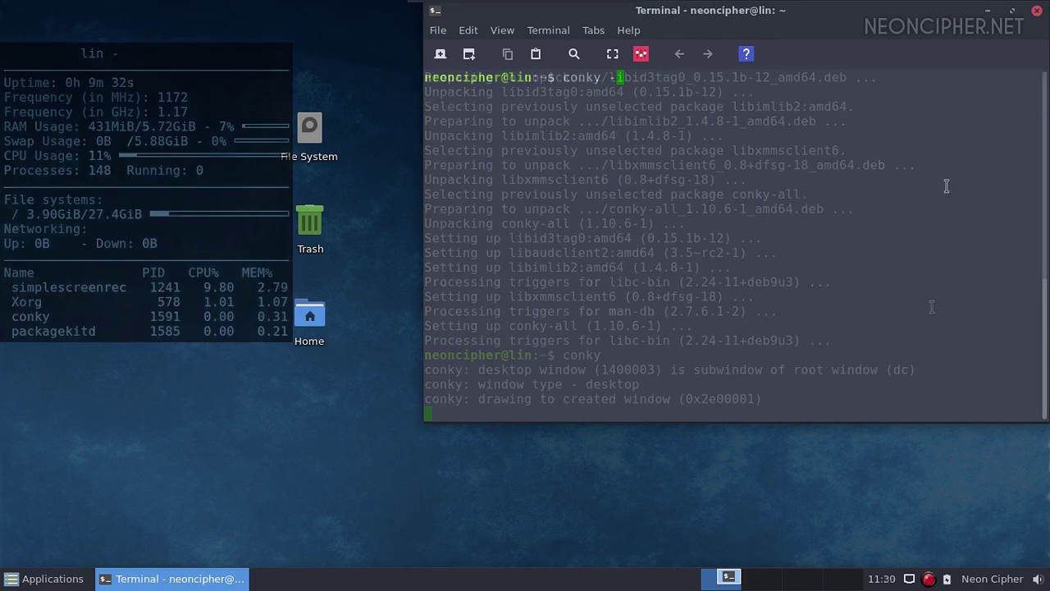
# - Export Conky's default configuration to ~/Documents/conky.conf using conky -C with output redirection
pyautogui.write('> ~/Documents/')
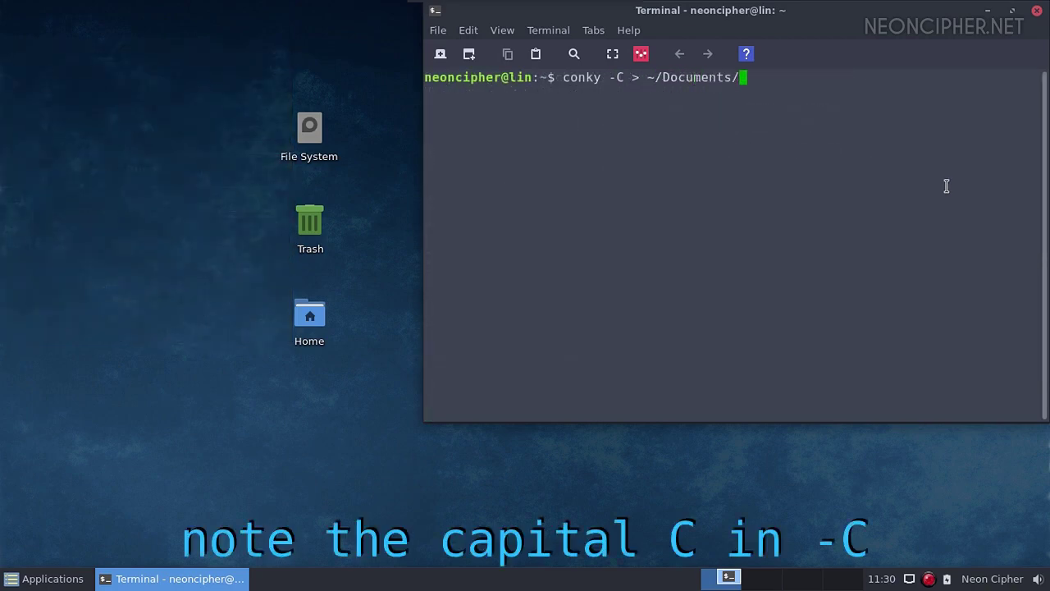
pyautogui.write('conky.conf')
pyautogui.press('Return')
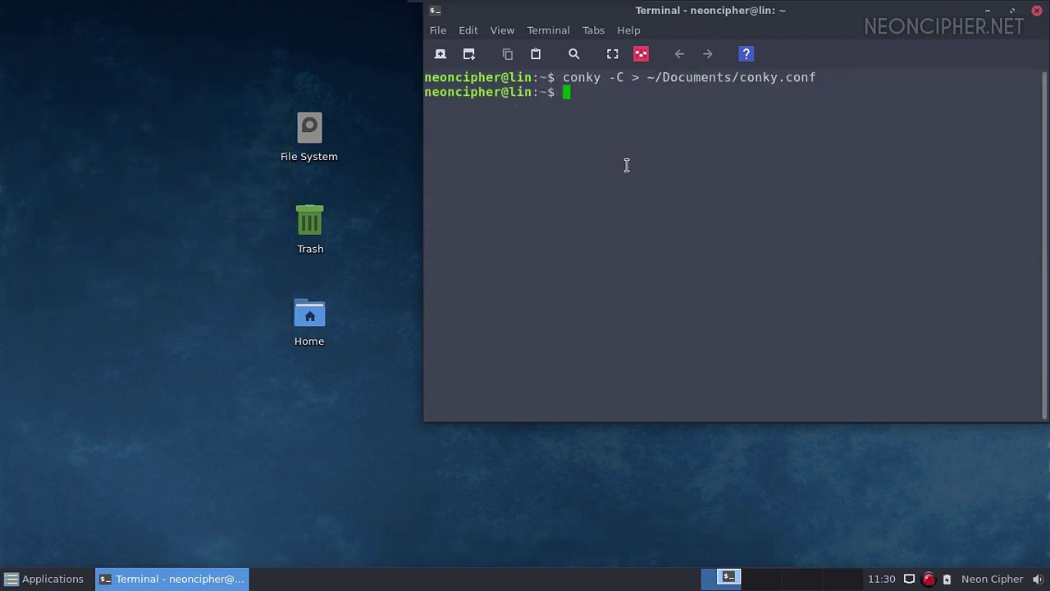
# - Examine the default conky.conf from the Documents folder in the text editor, and close the editor and file manager
pyautogui.doubleClick(306, 324)
pyautogui.doubleClick(173, 482)
pyautogui.doubleClick(176, 263)
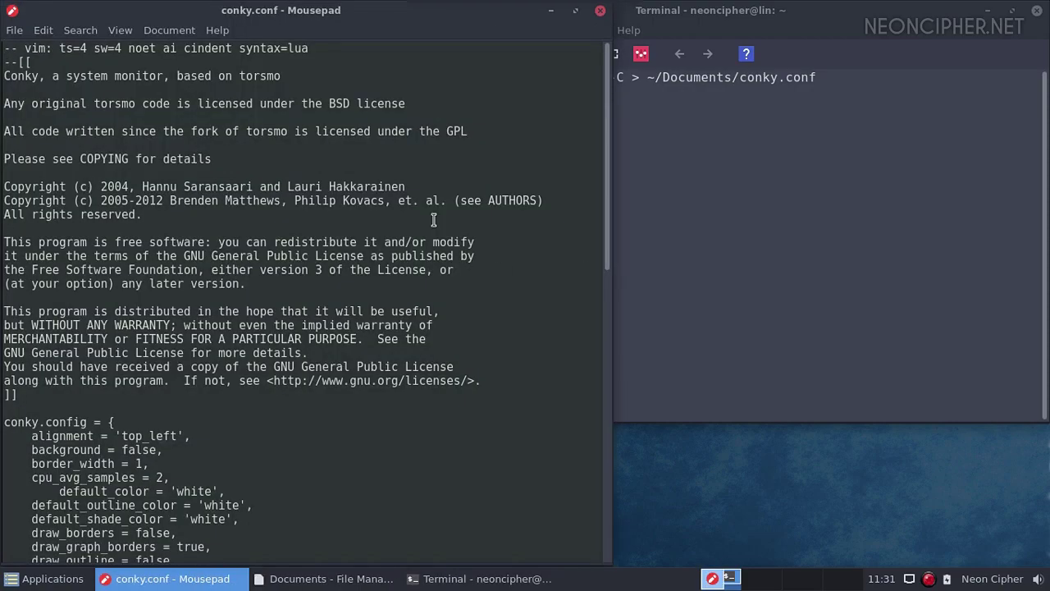
pyautogui.scroll(-10, 303, 231)
pyautogui.scroll(-4, 304, 230)
pyautogui.scroll(16, 298, 235)
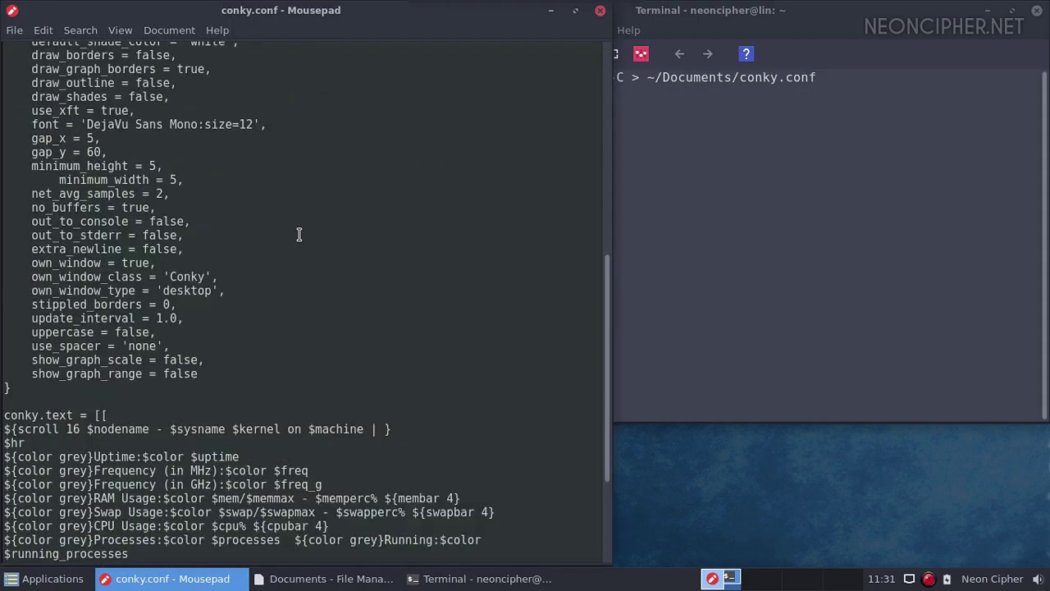
pyautogui.click(601, 11)
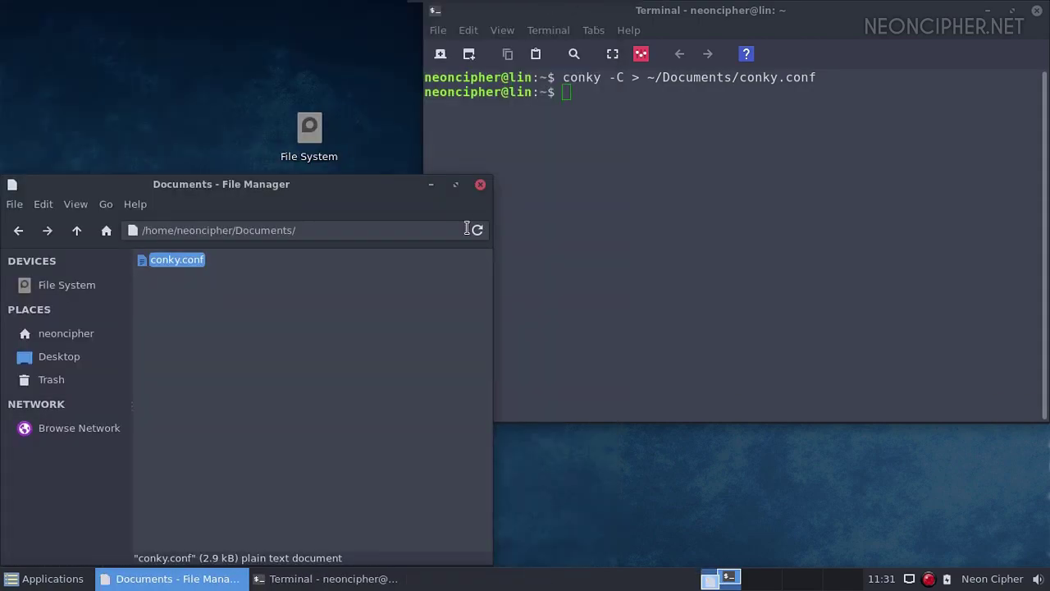
pyautogui.click(479, 181)
# - Launch the Firefox web browser and go to neoncipher.net/v/conky
pyautogui.click(37, 578)
pyautogui.moveTo(65, 449)
pyautogui.click(172, 449)
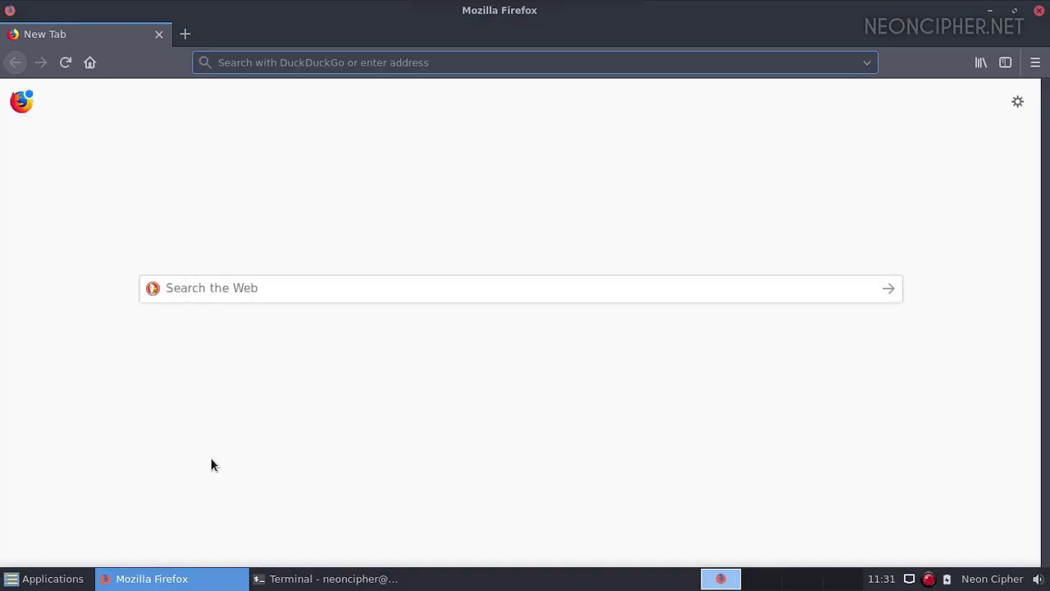
pyautogui.write('neoncipher.net/v/conky')
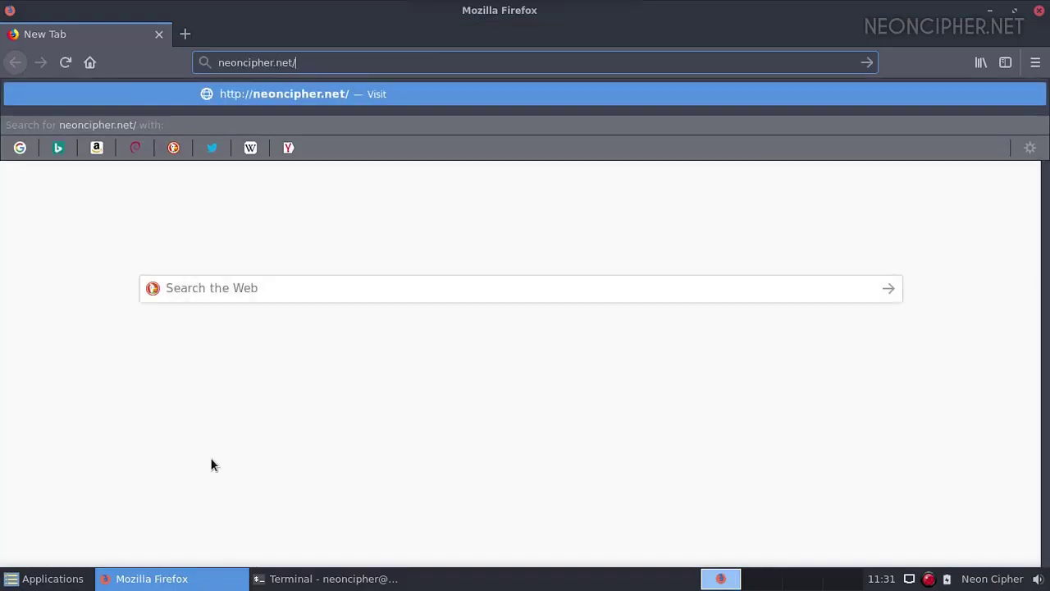
pyautogui.press('Return')
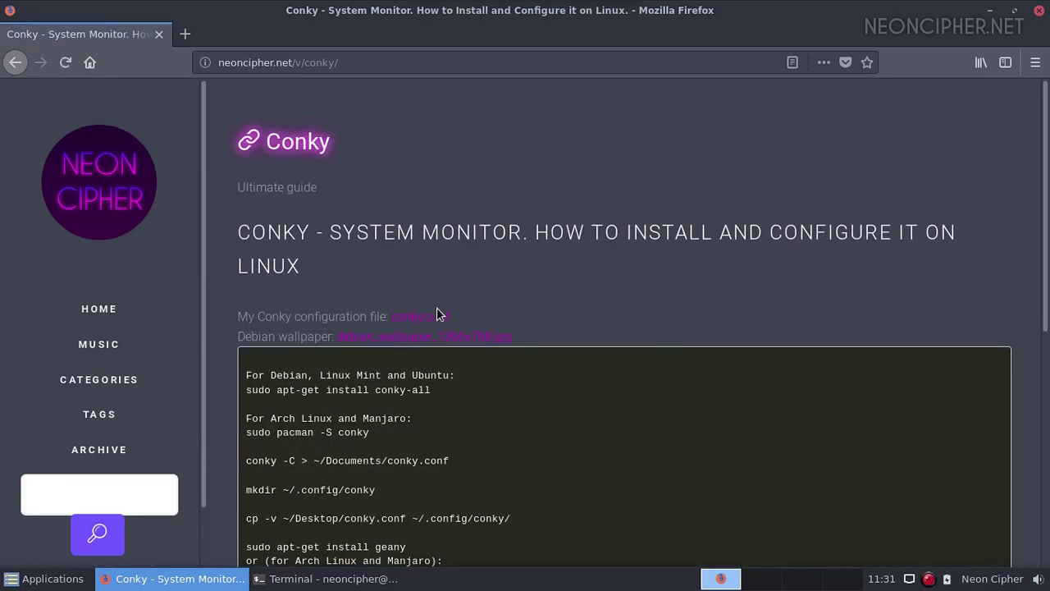
# - Save the linked conky.conf configuration file to the Desktop and close the browser
pyautogui.rightClick(437, 314)
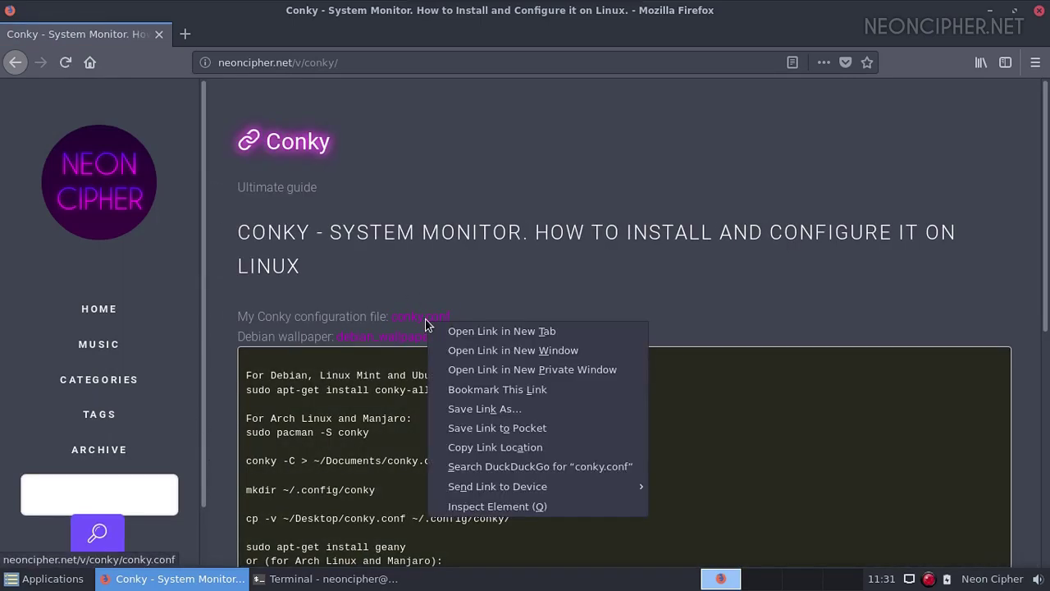
pyautogui.click(479, 407)
pyautogui.click(935, 549)
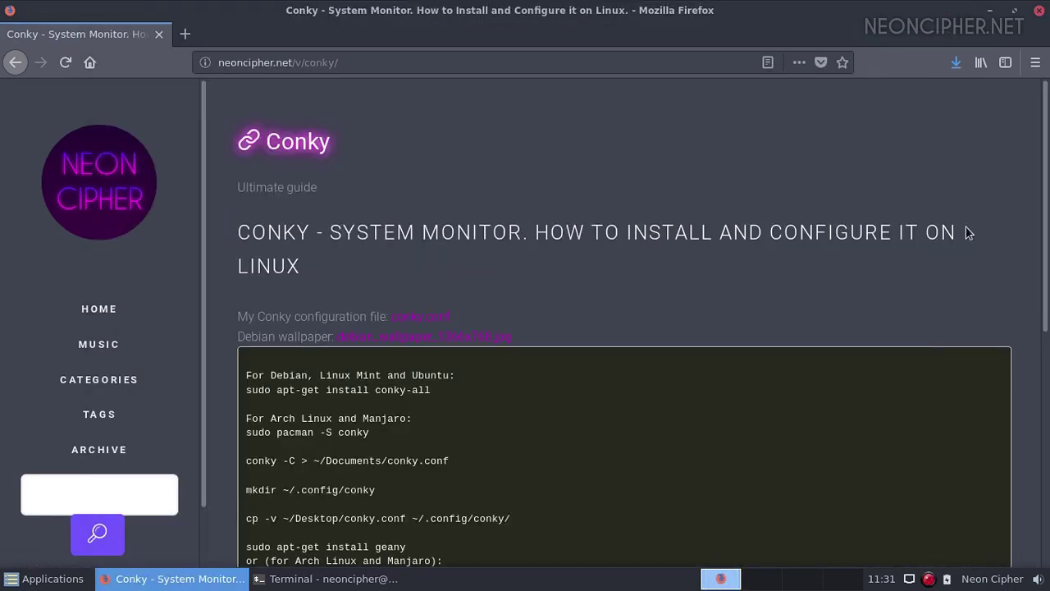
pyautogui.click(1040, 11)
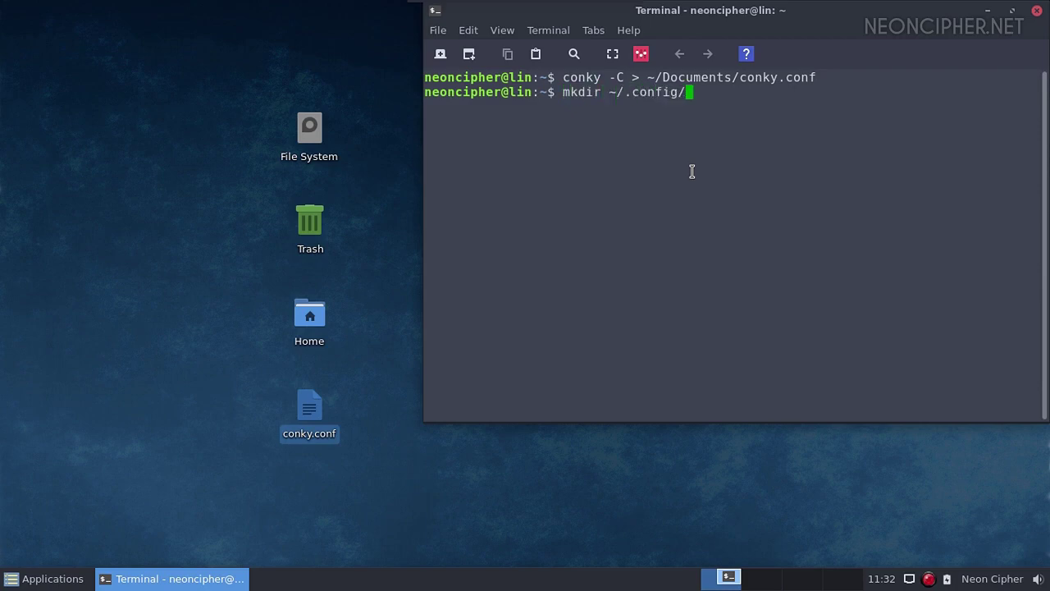
# - Create the folder ~/.config/conky and copy ~/Desktop/conky.conf into it with cp -v
pyautogui.write('conky')
pyautogui.press('Return')
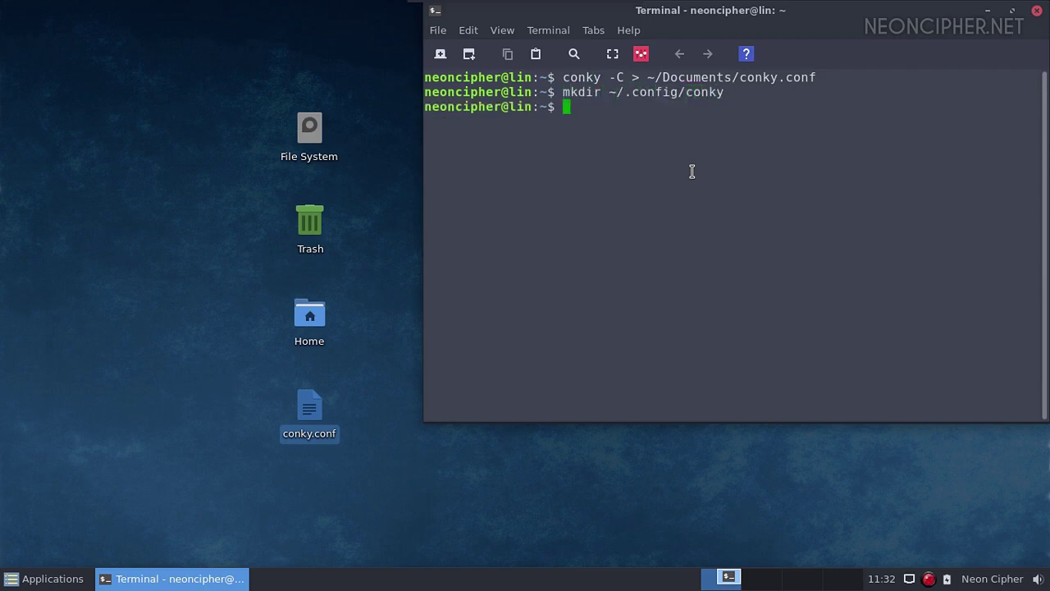
pyautogui.write('cp -v ~/Desktop/')
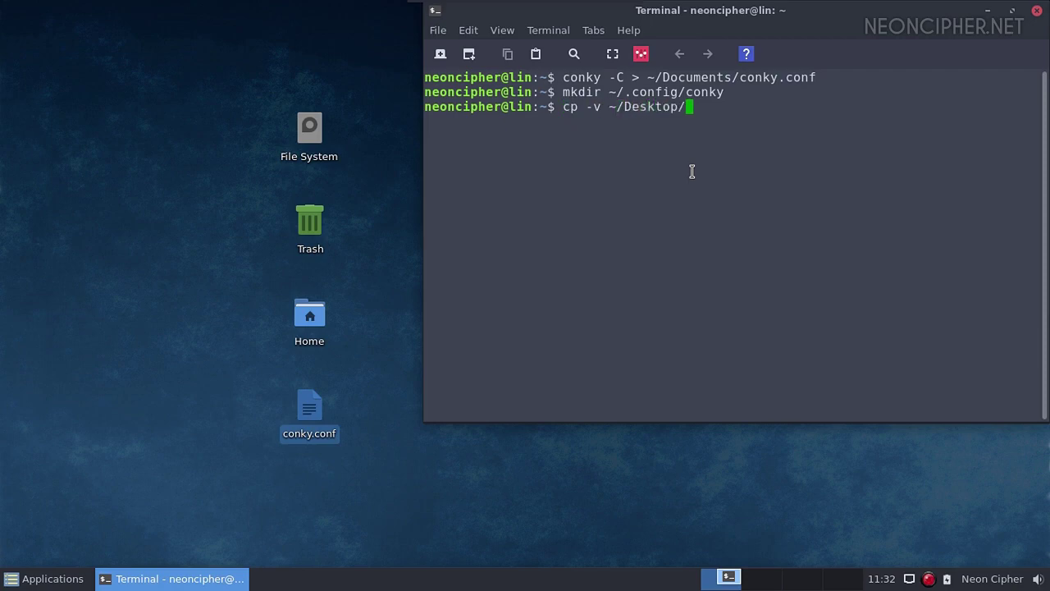
pyautogui.write('conky.conf ~/.config/conky/')
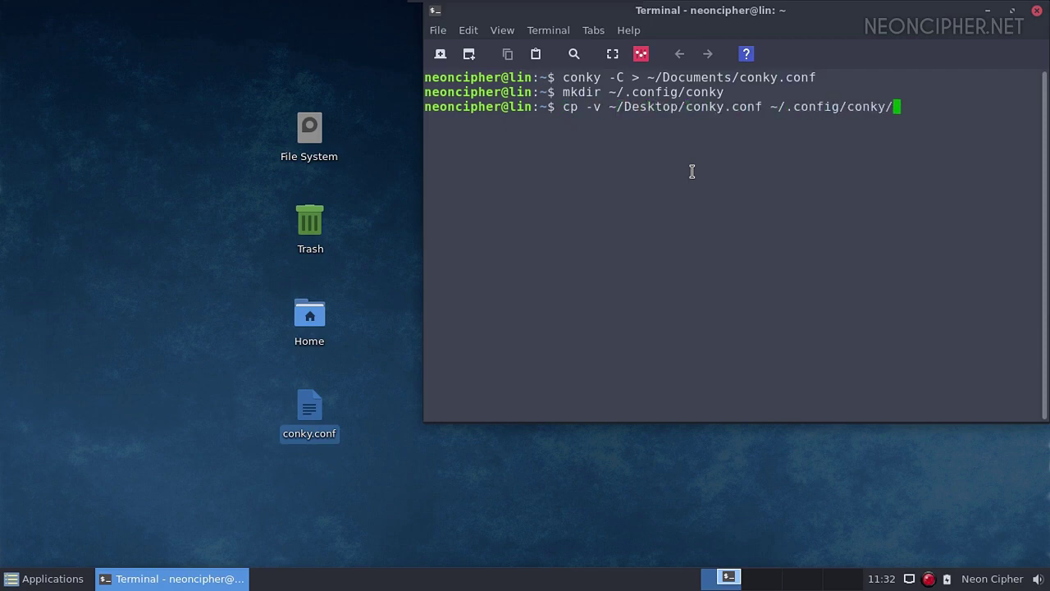
pyautogui.press('Return')
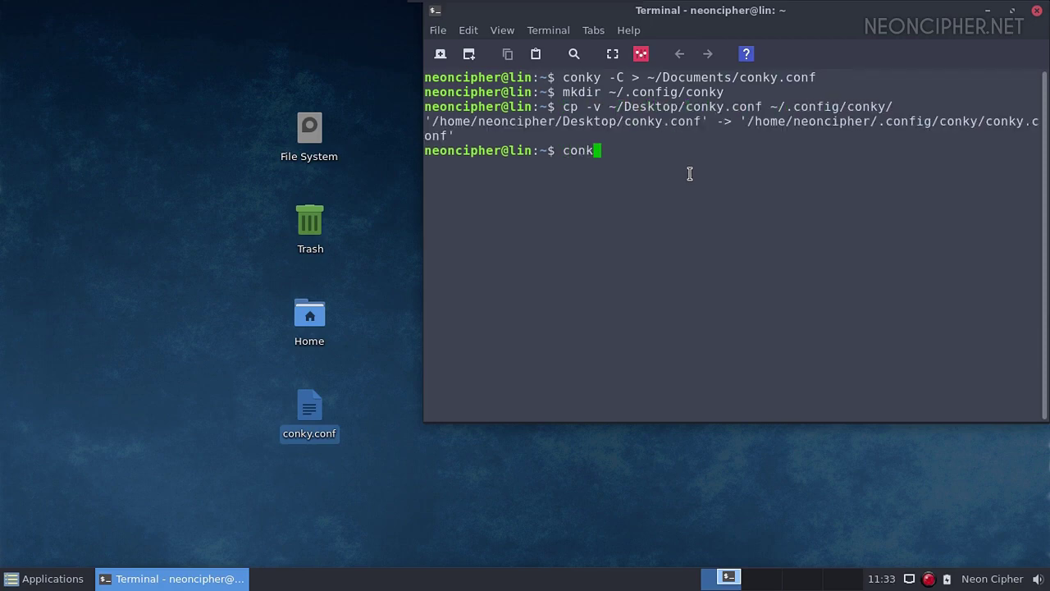
# - Start conky from the terminal with the copied configuration file
pyautogui.write('conky')
pyautogui.press('Return')
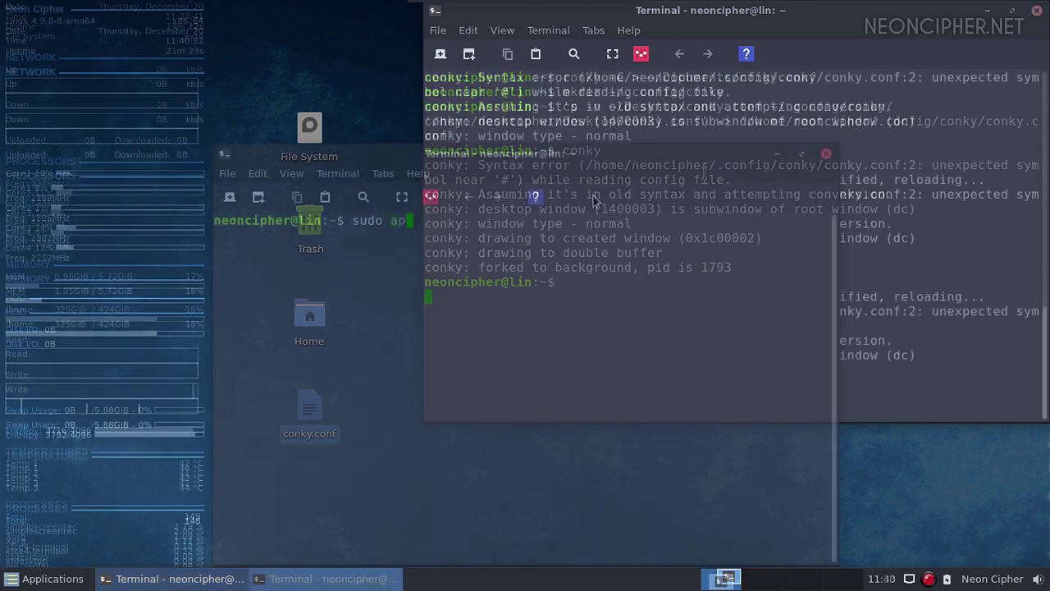
# - Install the geany package with sudo apt-get install in the new terminal, accepting the installation with y
pyautogui.write('pt-get install geany')
pyautogui.press('Return')
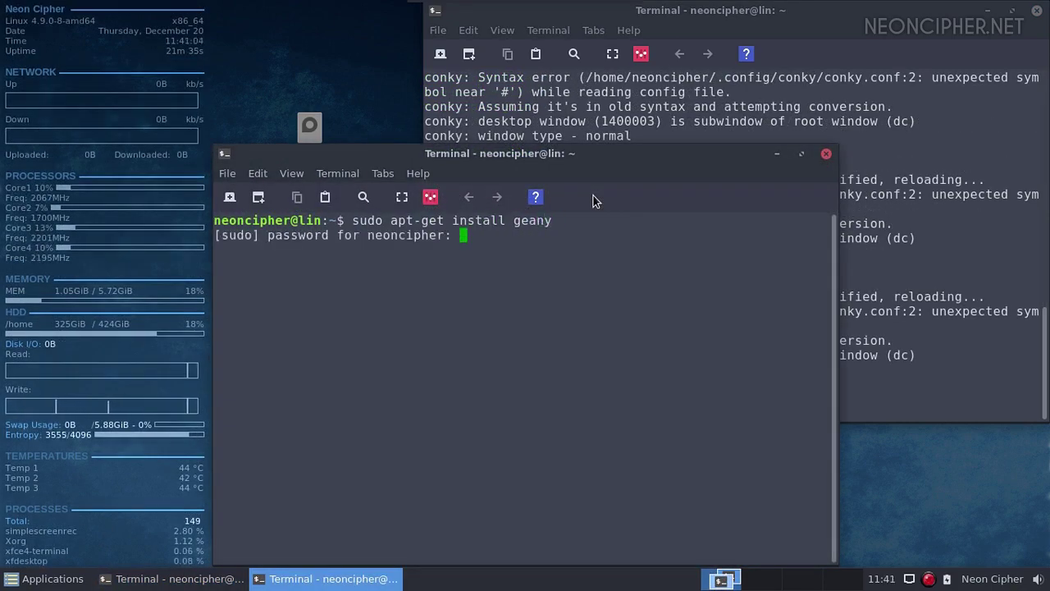
pyautogui.write('y')
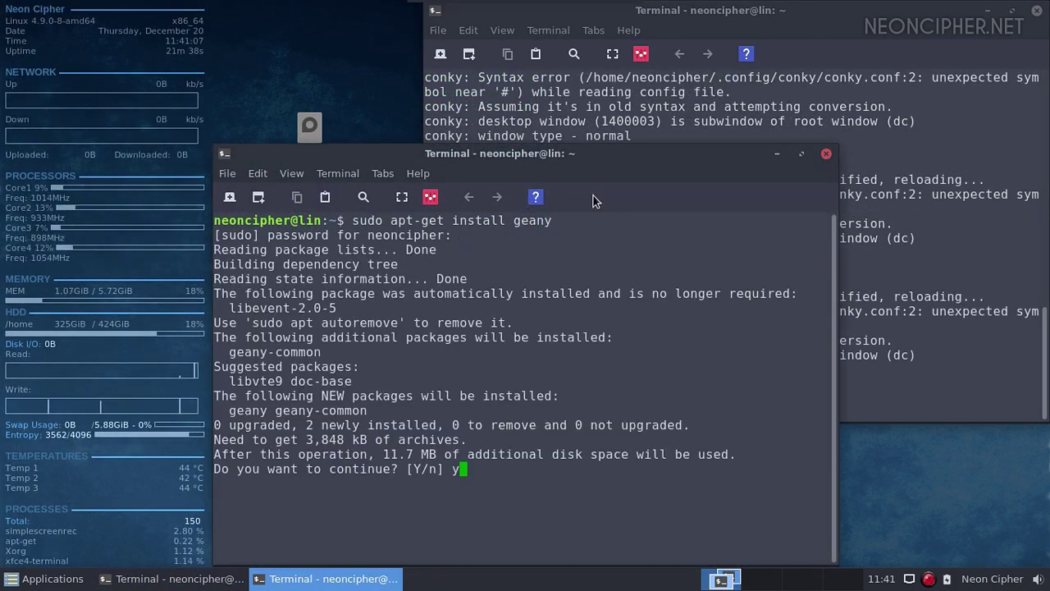
pyautogui.press('Return')
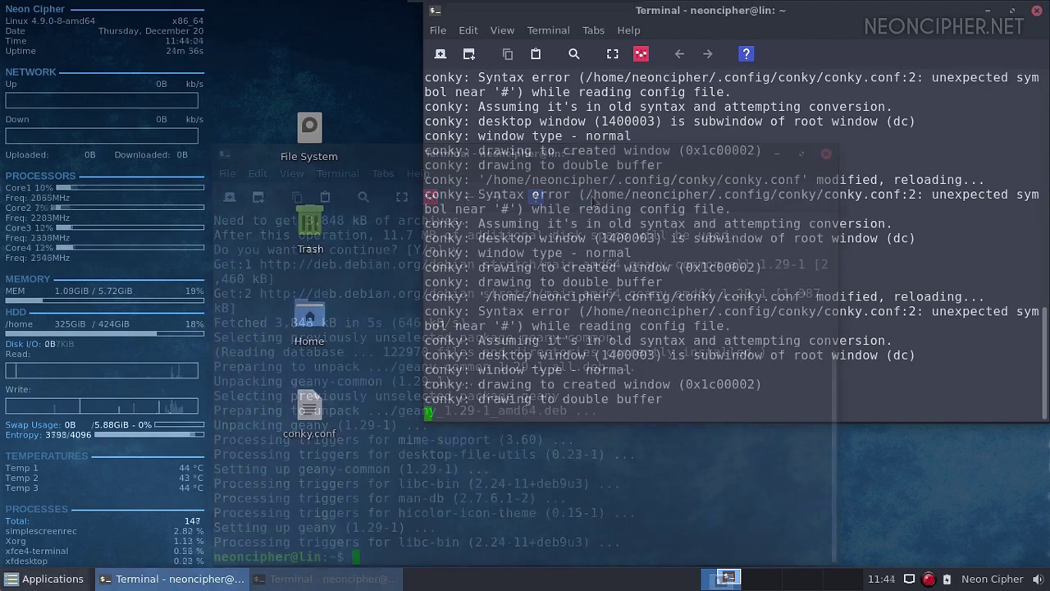
# - Launch the Geany text editor from the development applications
pyautogui.click(53, 579)
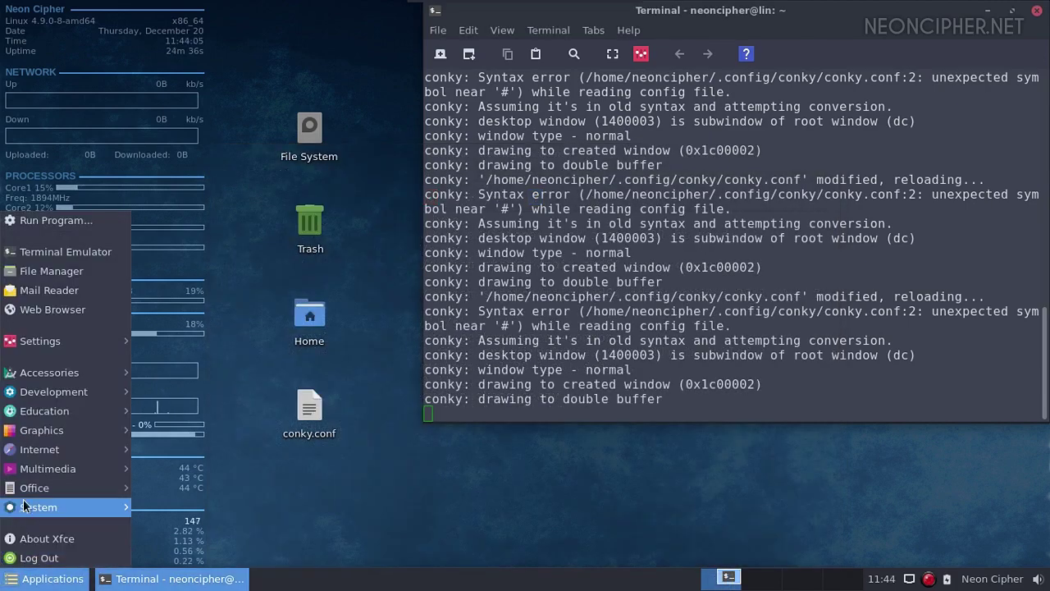
pyautogui.moveTo(82, 392)
pyautogui.click(164, 391)
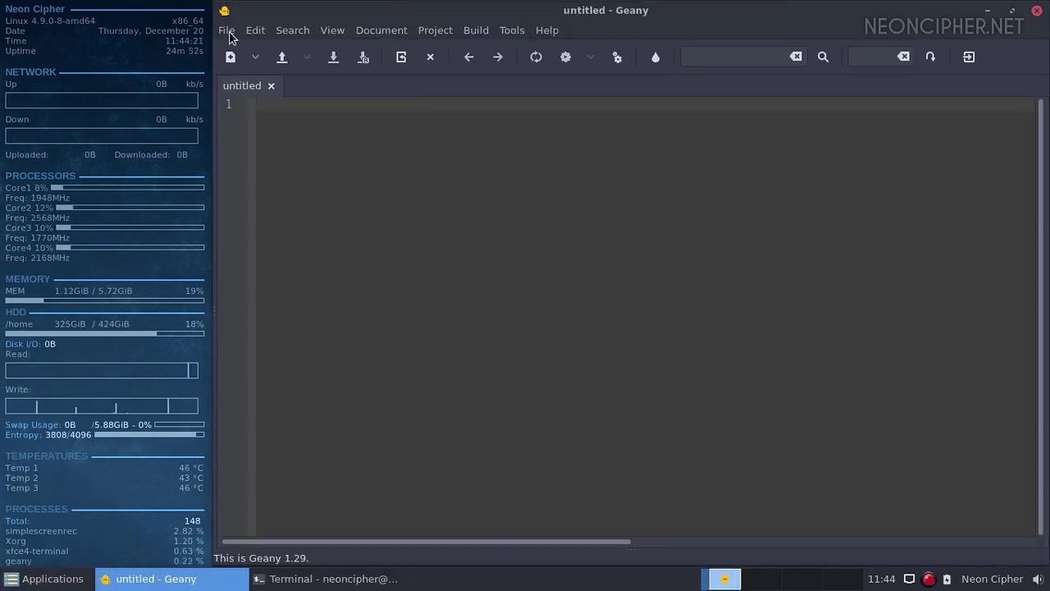
# - Open conky.conf from the home folder's .config/conky directory, showing hidden files to reach it
pyautogui.click(227, 30)
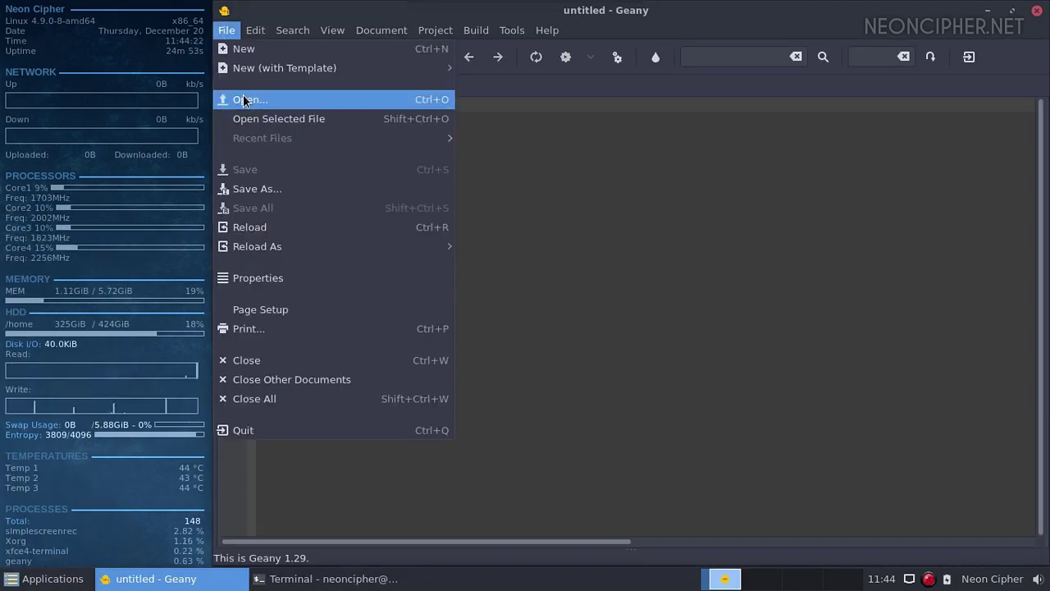
pyautogui.click(238, 97)
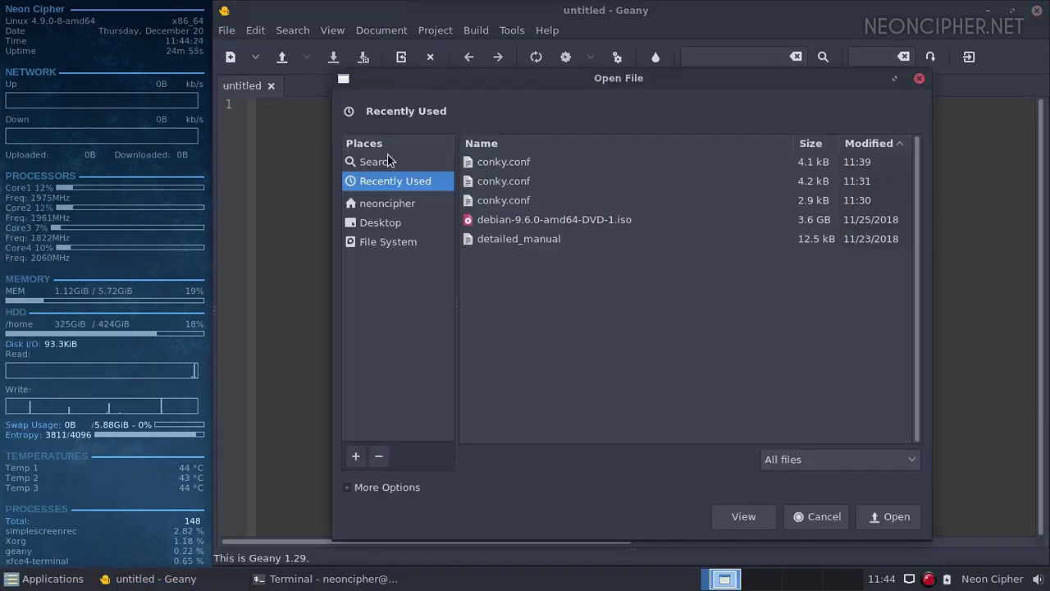
pyautogui.click(388, 205)
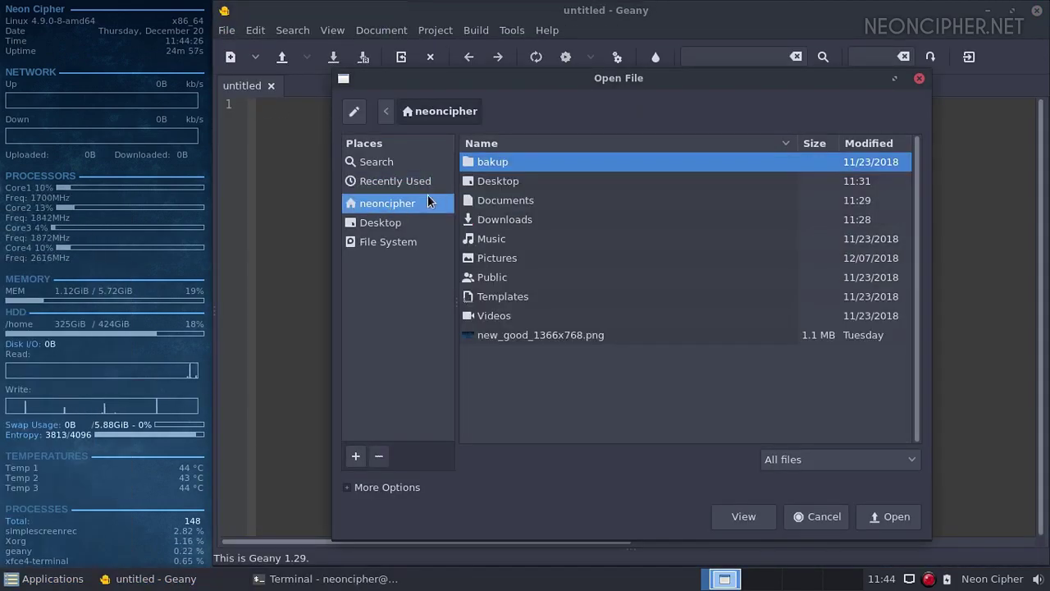
pyautogui.rightClick(558, 404)
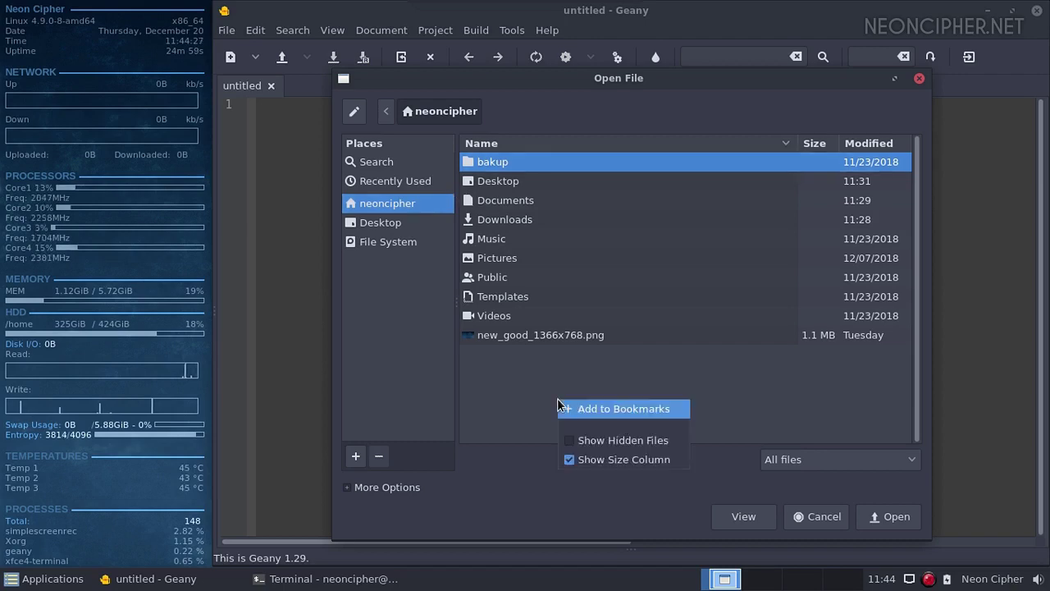
pyautogui.click(603, 441)
pyautogui.doubleClick(504, 184)
pyautogui.doubleClick(497, 203)
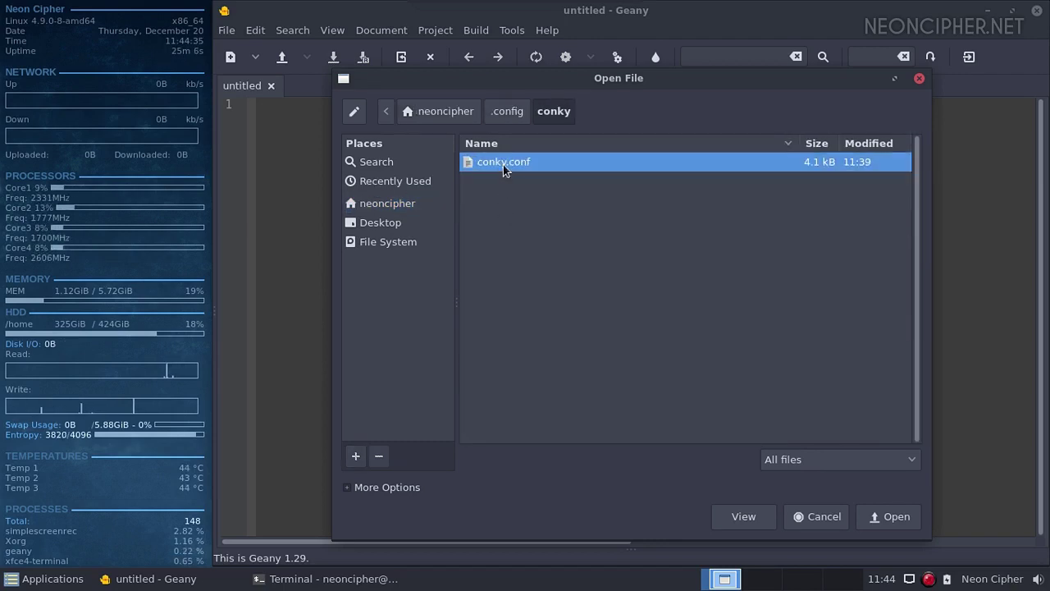
pyautogui.doubleClick(502, 164)
# - Set the filetype of conky.conf to None and review its window and font settings
pyautogui.click(381, 30)
pyautogui.moveTo(452, 206)
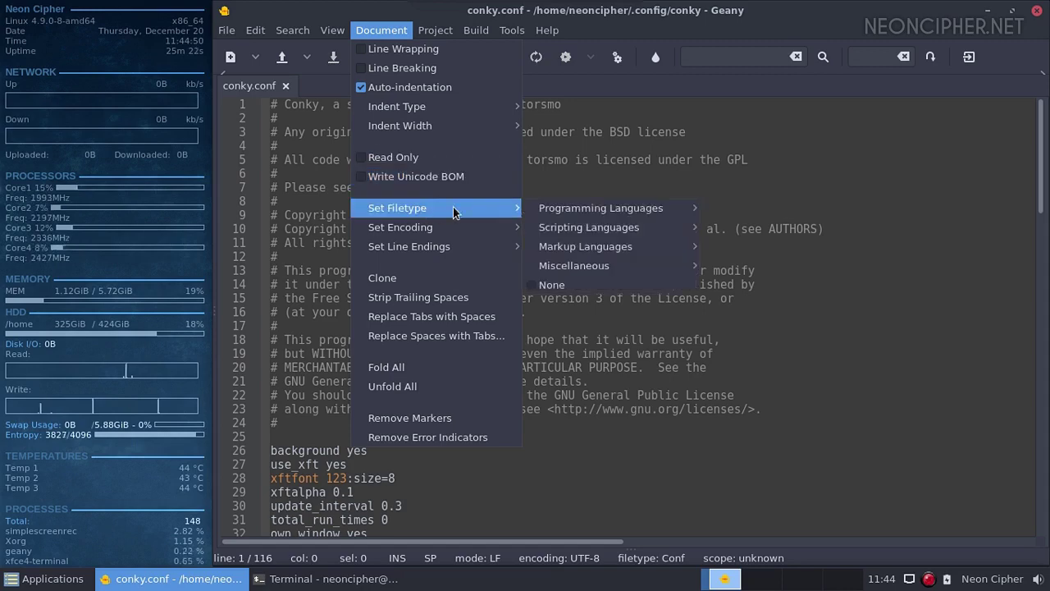
pyautogui.click(584, 281)
pyautogui.scroll(-9, 646, 277)
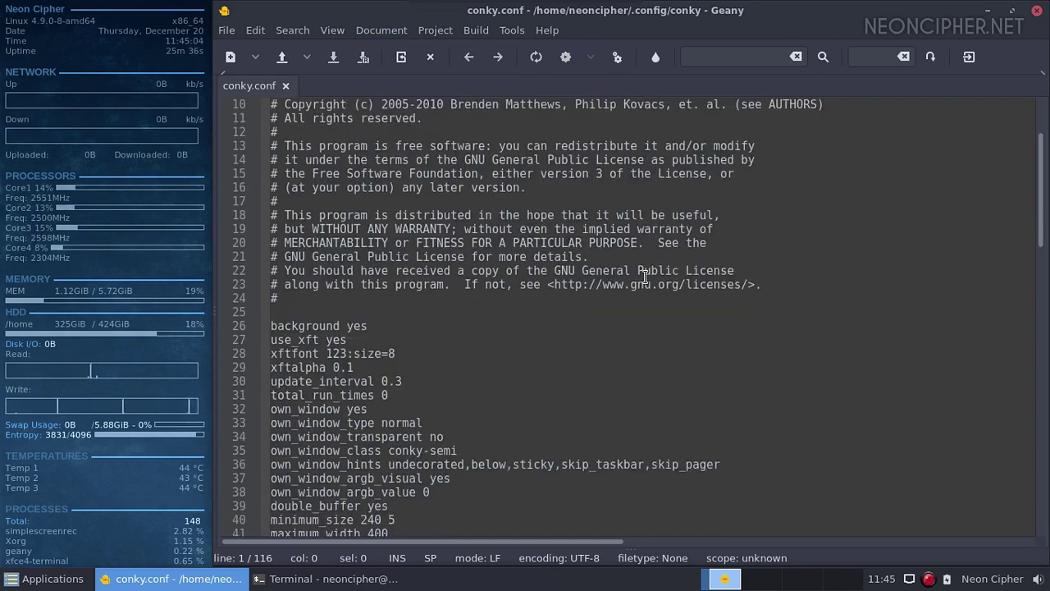
pyautogui.scroll(1, 646, 276)
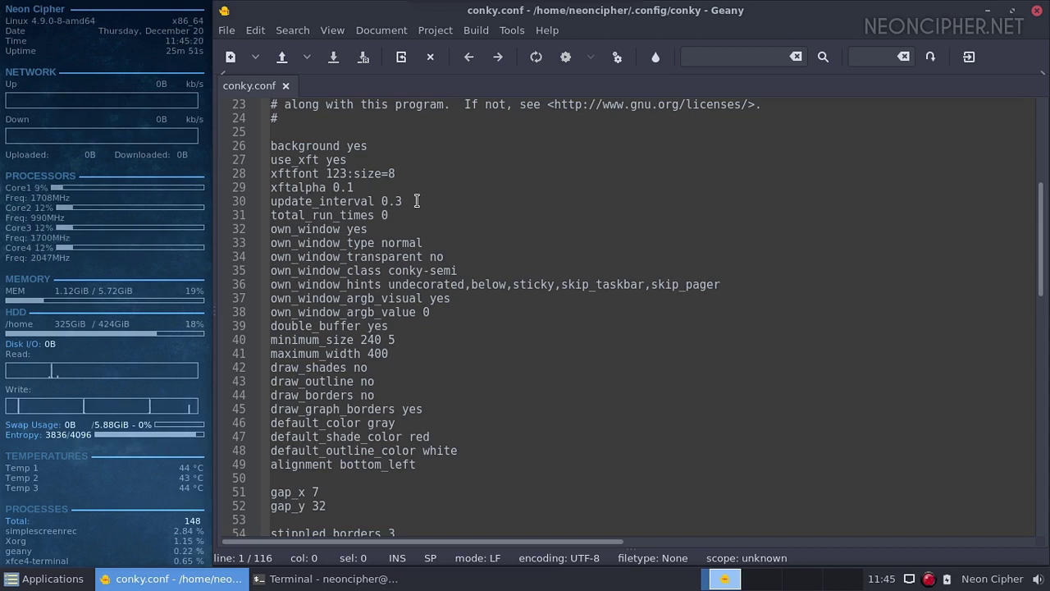
# - Add the line update_interval_on_battery 1 directly below the update_interval line in conky.conf
pyautogui.moveTo(418, 201); pyautogui.dragTo(252, 204)
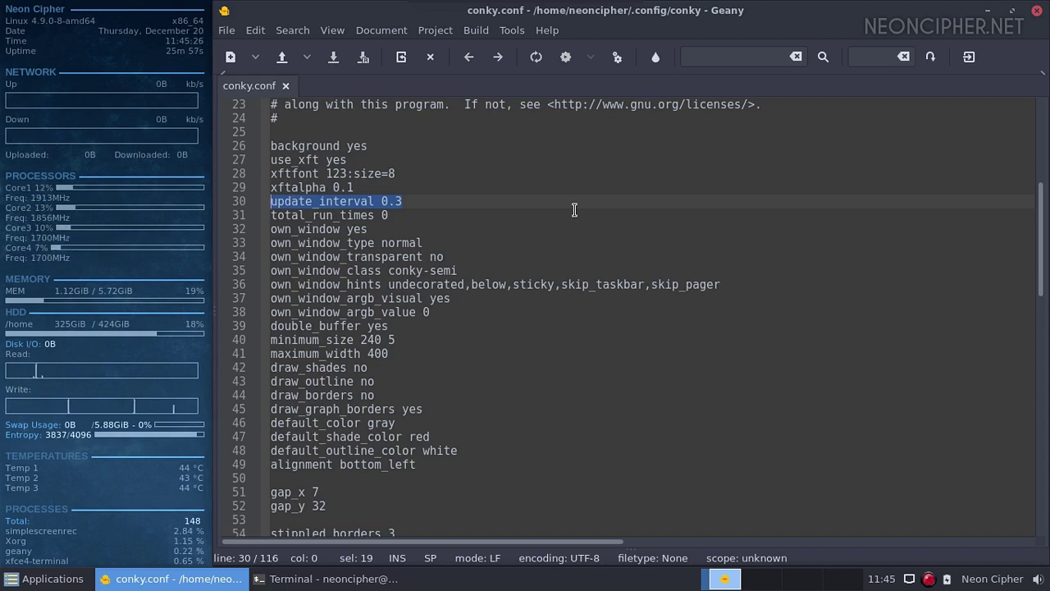
pyautogui.hotkey('ctrl', 'c')
pyautogui.press('End')
pyautogui.press('Return')
pyautogui.hotkey('ctrl', 'v')
pyautogui.scroll(1, 330, 219)
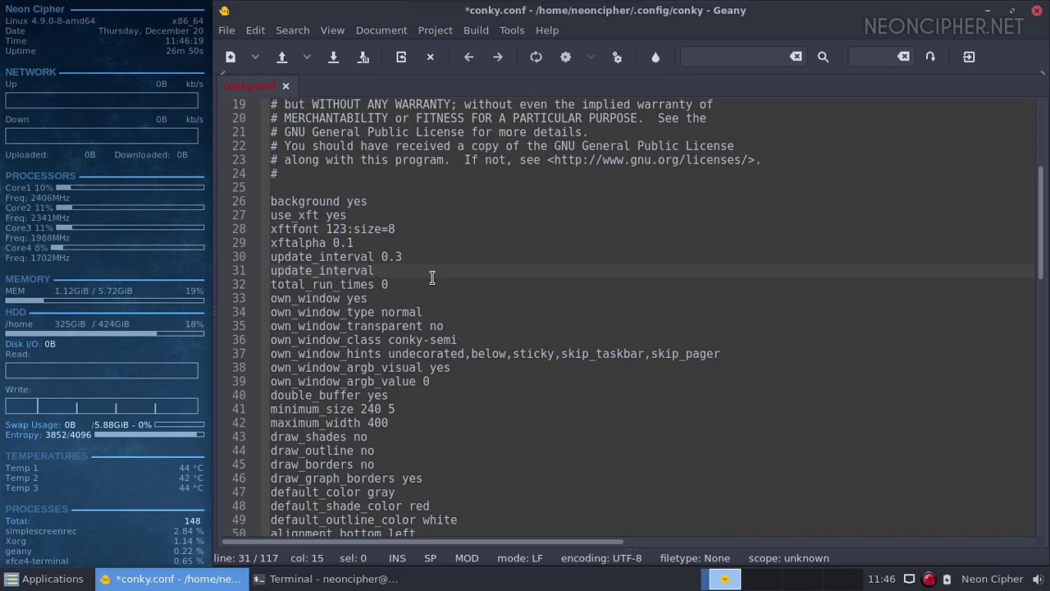
pyautogui.write('_on_')
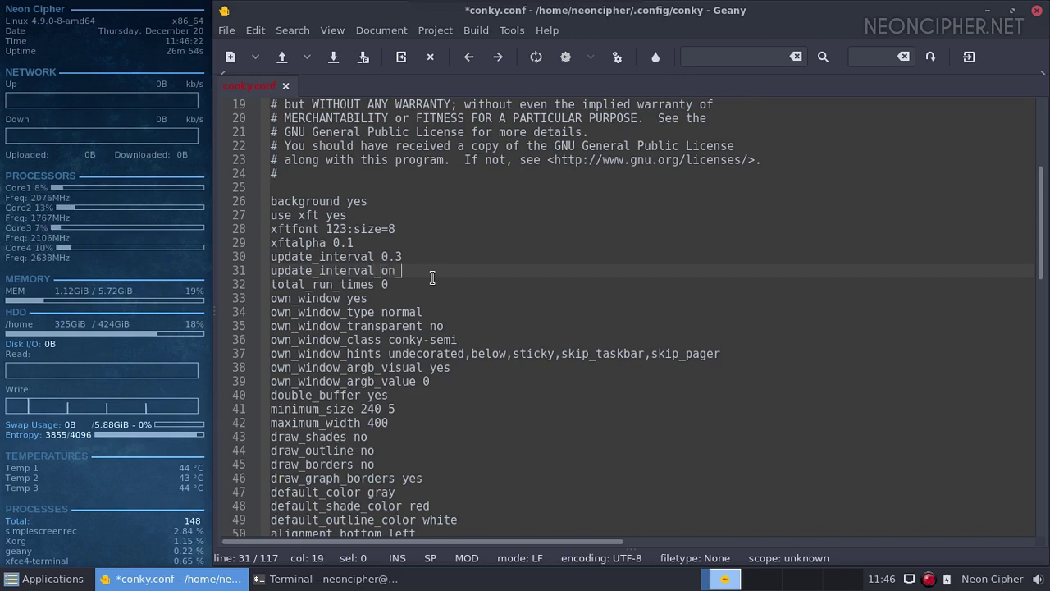
pyautogui.write('ba')
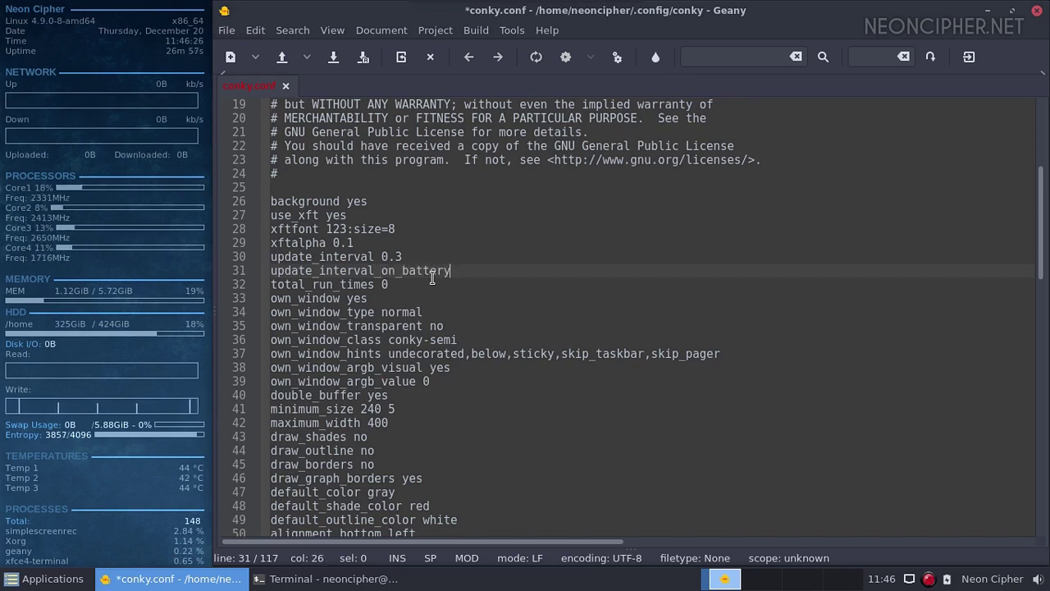
pyautogui.write('ttery')
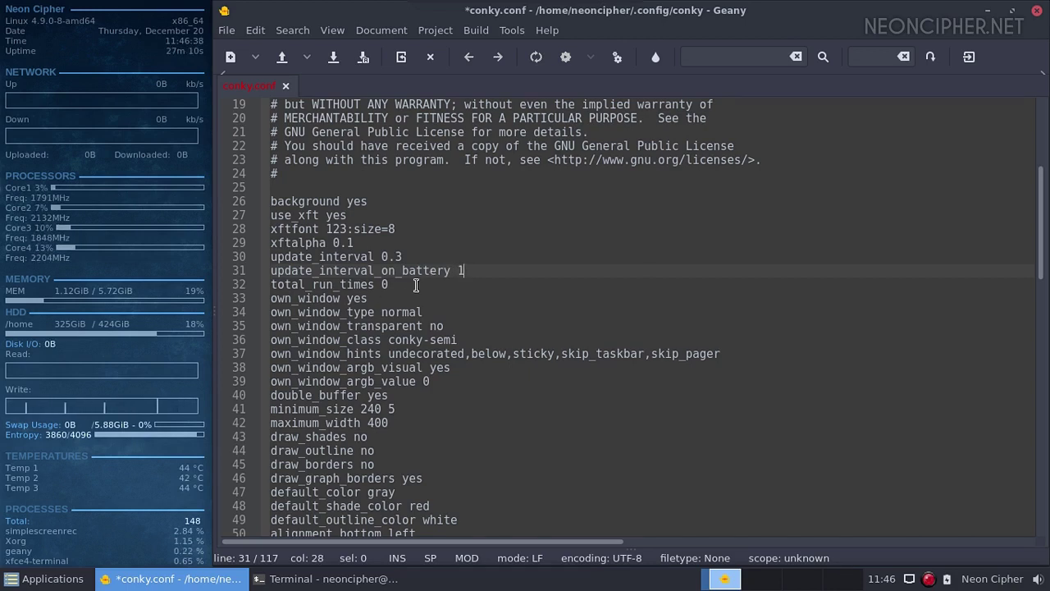
# - Review the total_run_times, default colour and alignment settings in conky.conf
pyautogui.click(416, 289)
pyautogui.moveTo(395, 285); pyautogui.dragTo(197, 290)
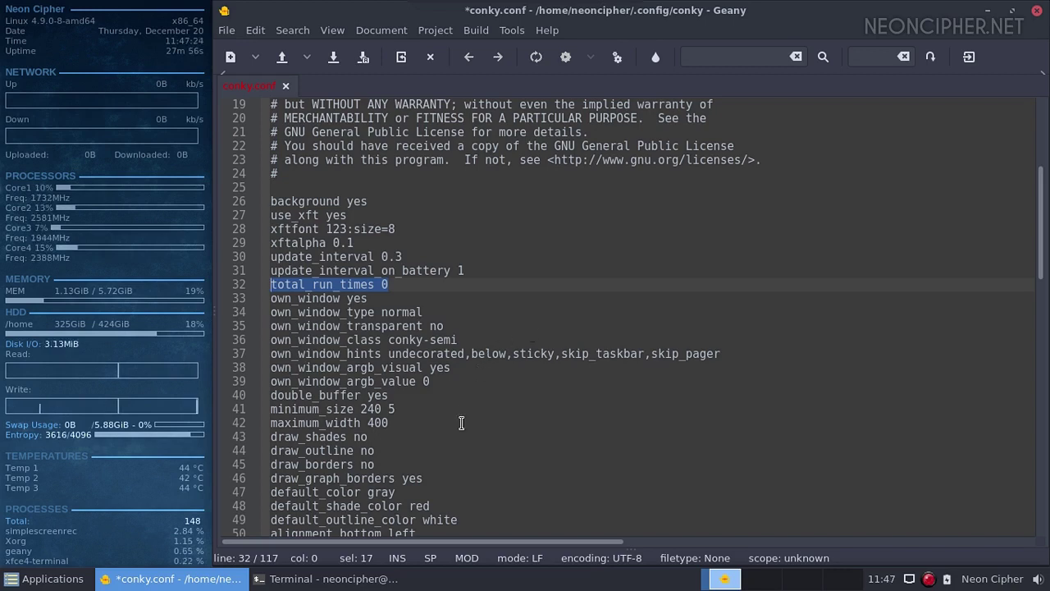
pyautogui.scroll(-2, 432, 466)
pyautogui.moveTo(361, 438); pyautogui.dragTo(250, 439)
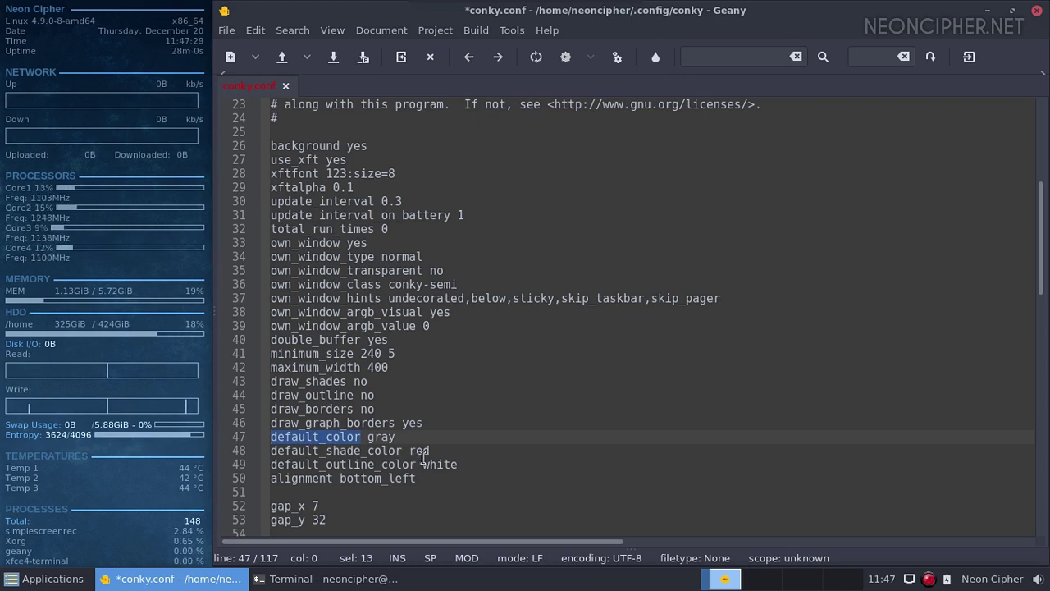
pyautogui.moveTo(479, 464); pyautogui.dragTo(254, 467)
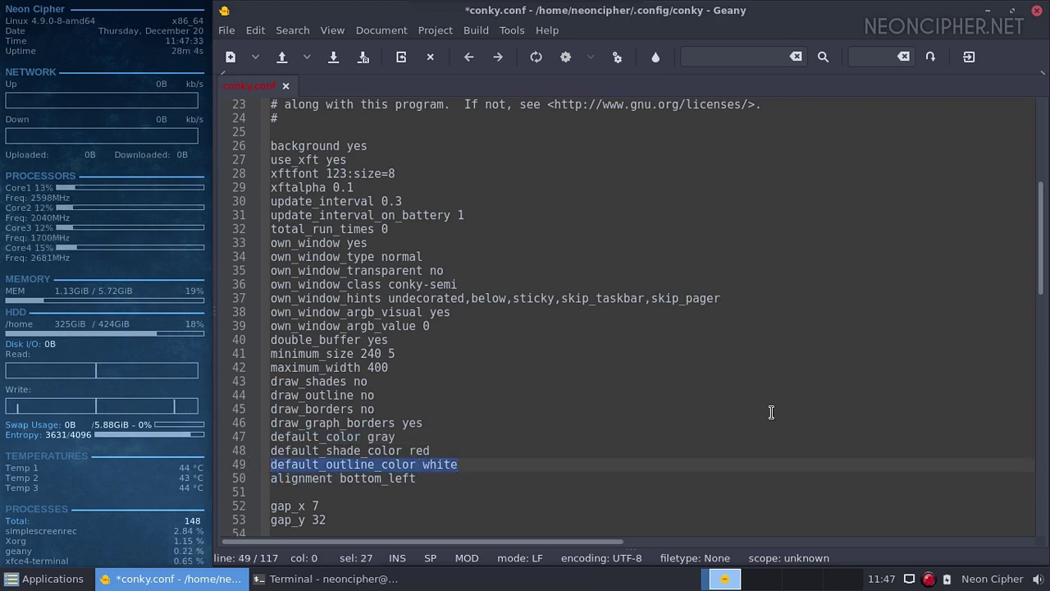
pyautogui.moveTo(428, 479); pyautogui.dragTo(244, 478)
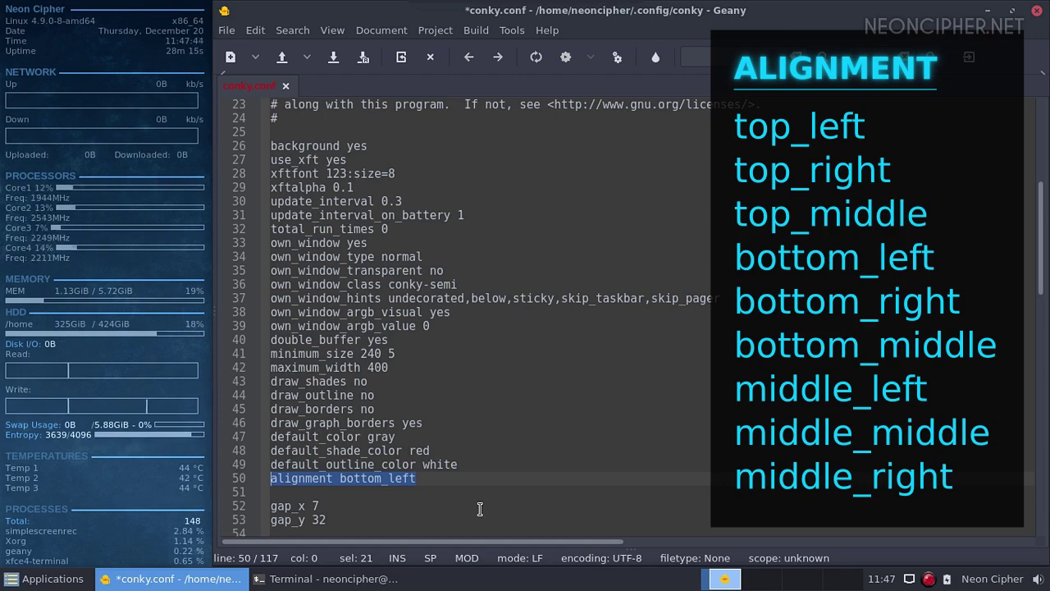
# - Set gap_x to 15 and save conky.conf to preview the Conky panel's horizontal offset
pyautogui.scroll(-7, 443, 505)
pyautogui.click(355, 243)
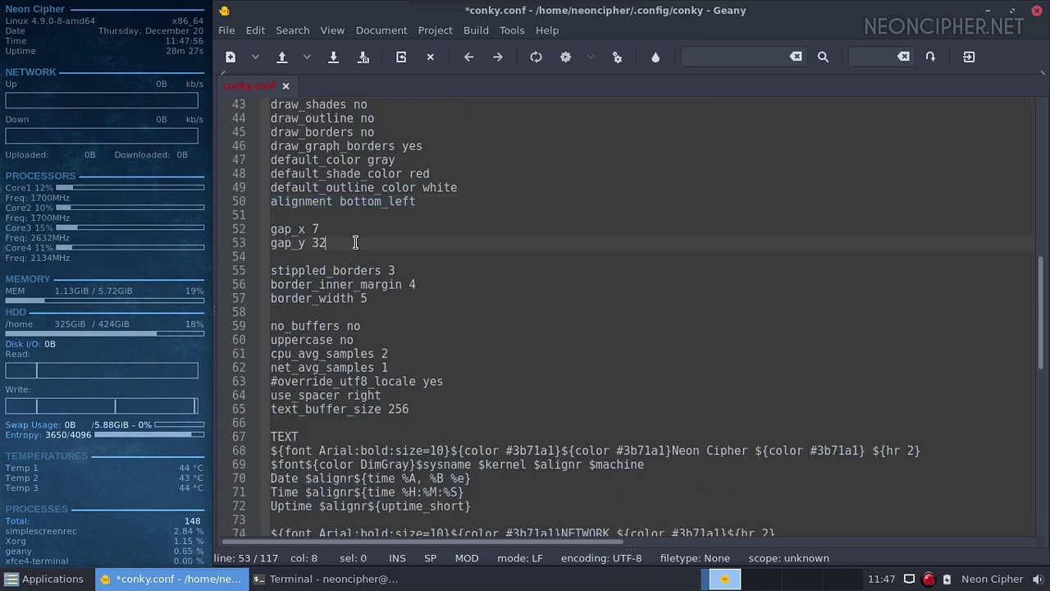
pyautogui.moveTo(355, 243); pyautogui.dragTo(245, 228)
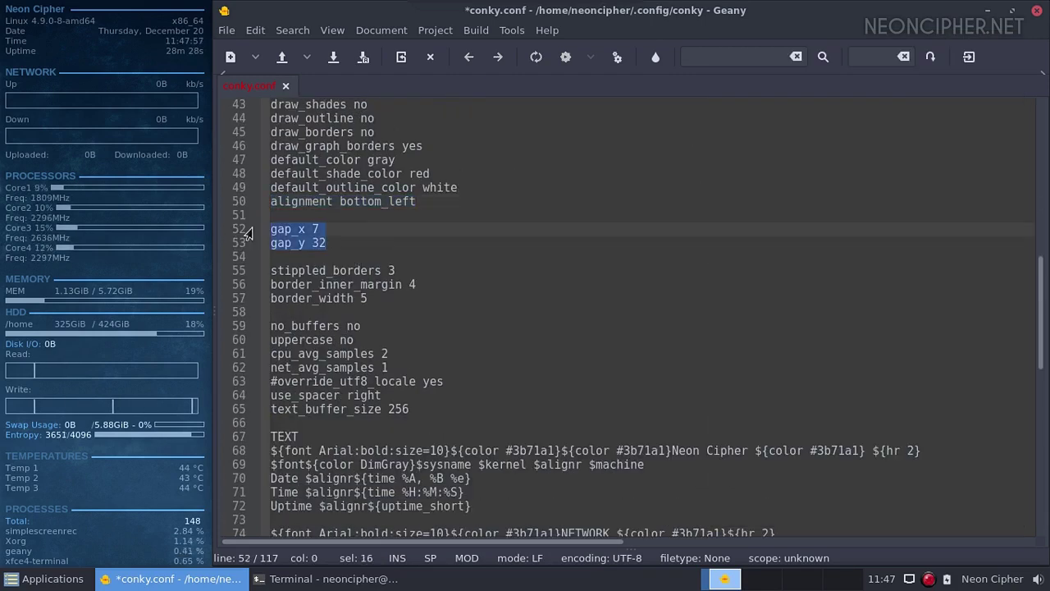
pyautogui.click(351, 231)
pyautogui.press('BackSpace')
pyautogui.write('15')
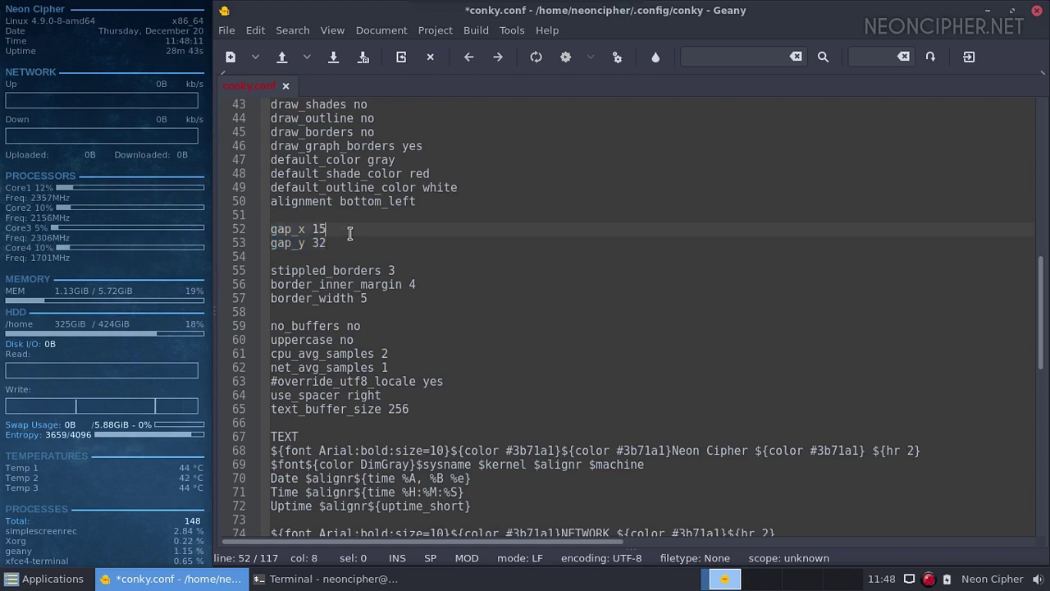
pyautogui.click(336, 68)
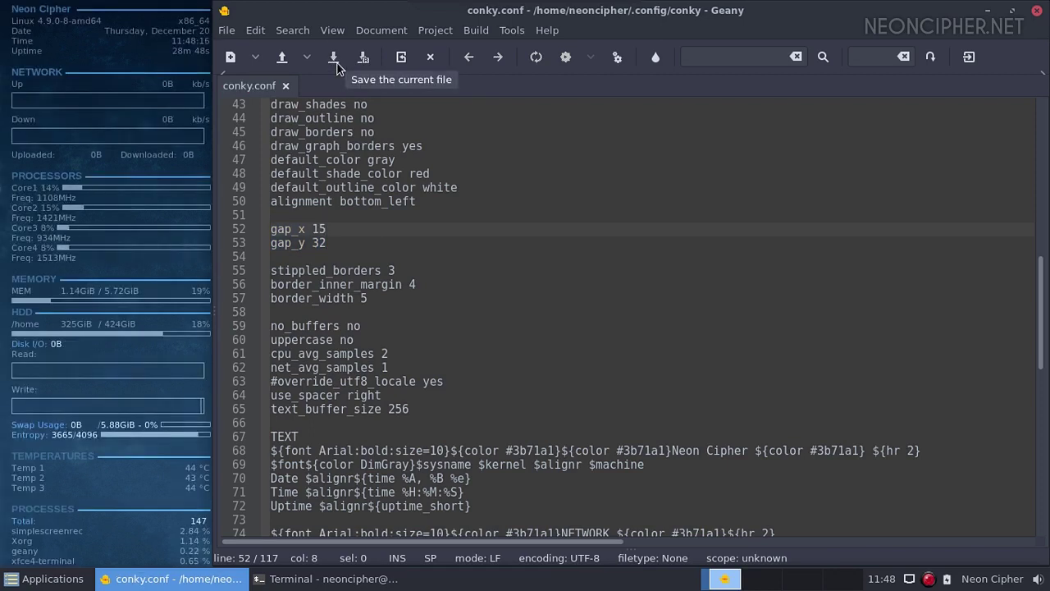
# - Set gap_x to 30 and save the configuration file
pyautogui.press('BackSpace')
pyautogui.press('BackSpace')
pyautogui.write('30')
pyautogui.hotkey('ctrl', 's')
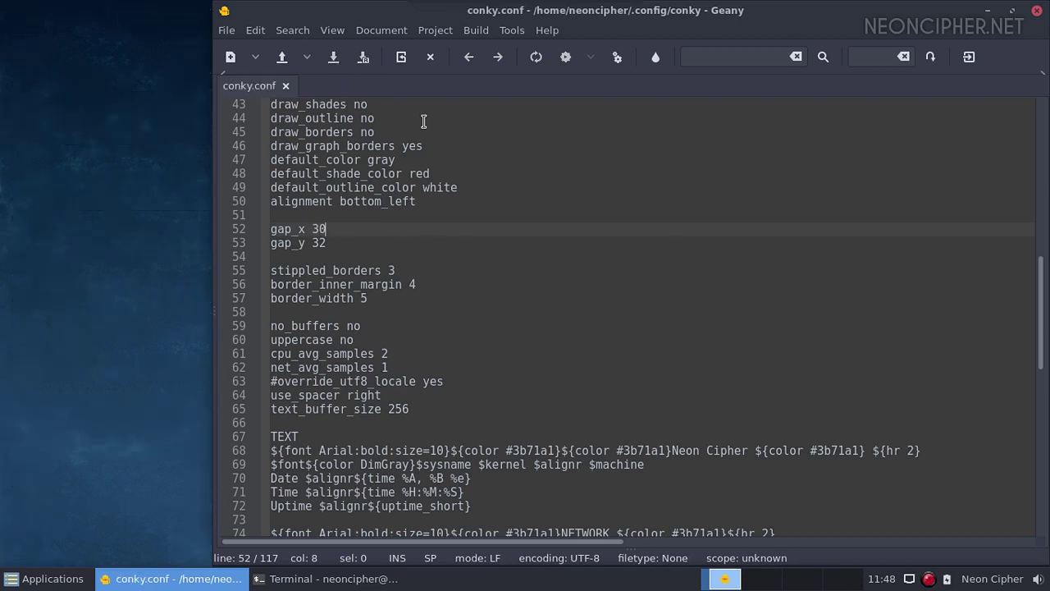
# - Set gap_x back to 7 and save conky.conf
pyautogui.press('BackSpace')
pyautogui.press('BackSpace')
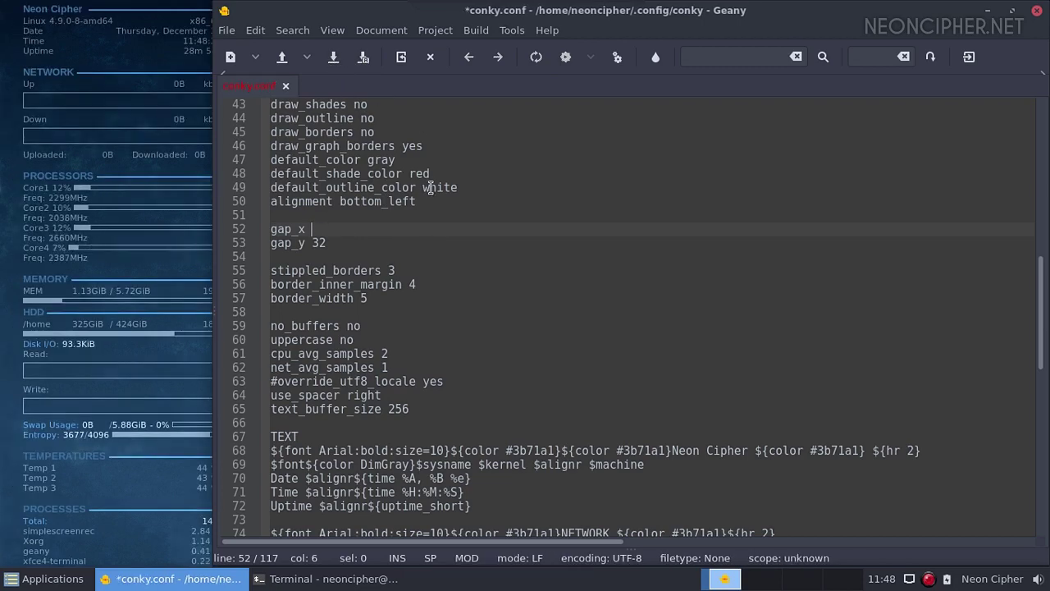
pyautogui.write('7')
pyautogui.hotkey('ctrl', 's')
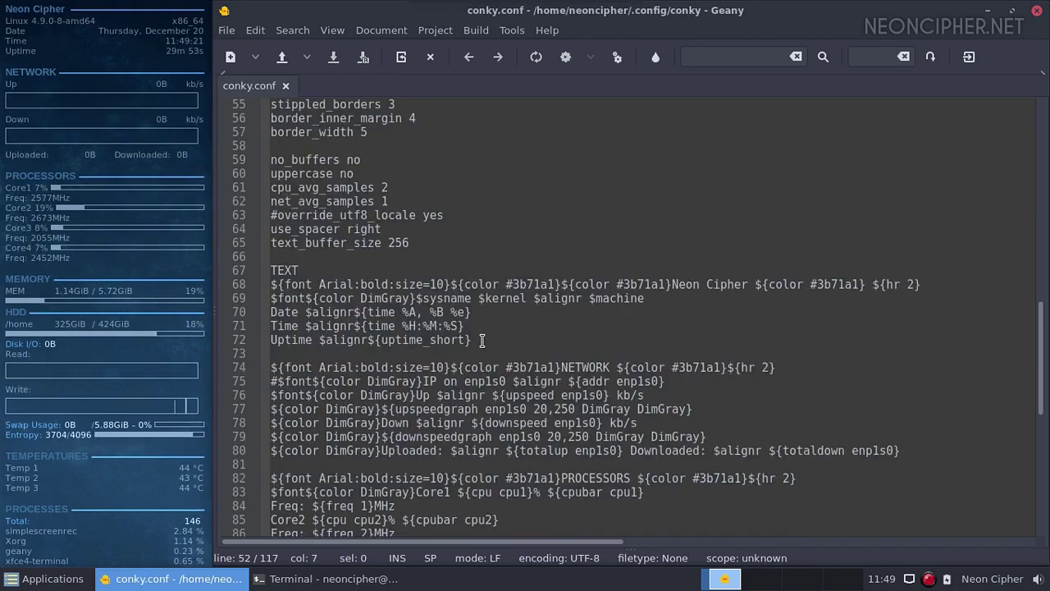
# - Set the NETWORK heading's Arial bold font size to 20 and save the file
pyautogui.scroll(-3, 481, 340)
pyautogui.click(435, 256)
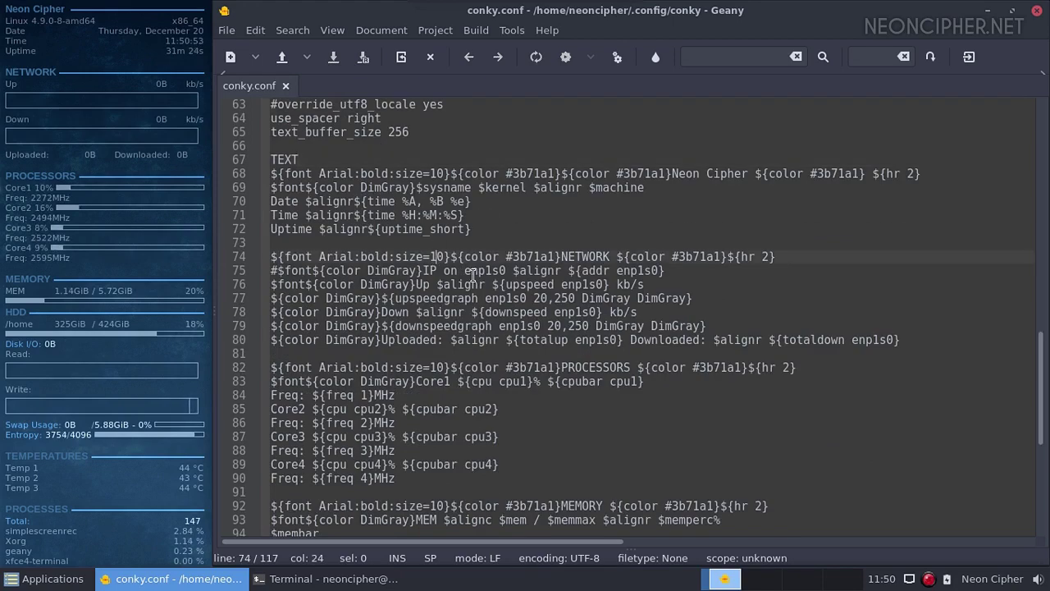
pyautogui.press('BackSpace')
pyautogui.write('2')
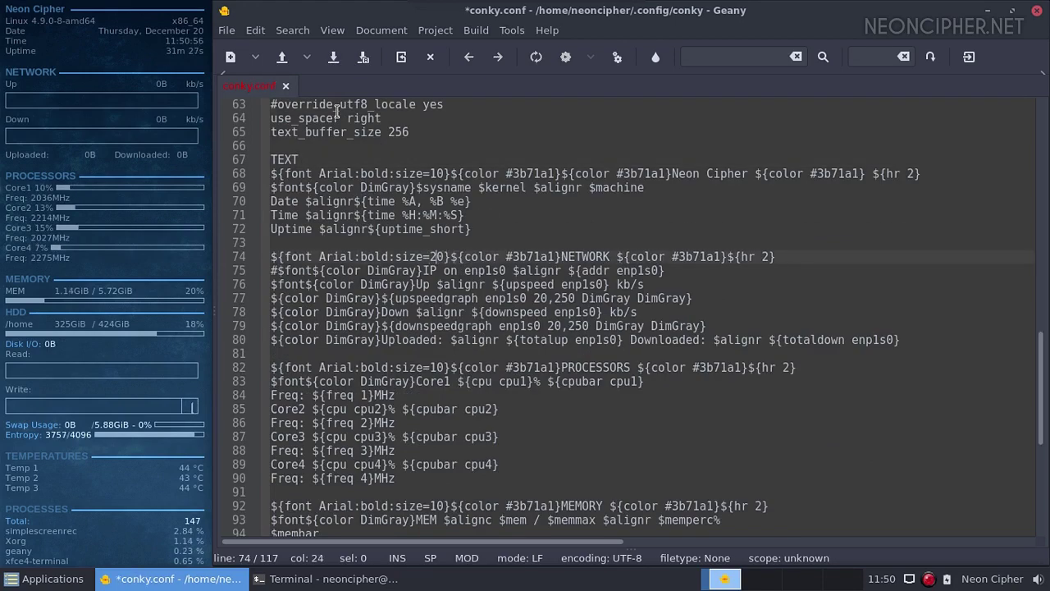
pyautogui.click(333, 56)
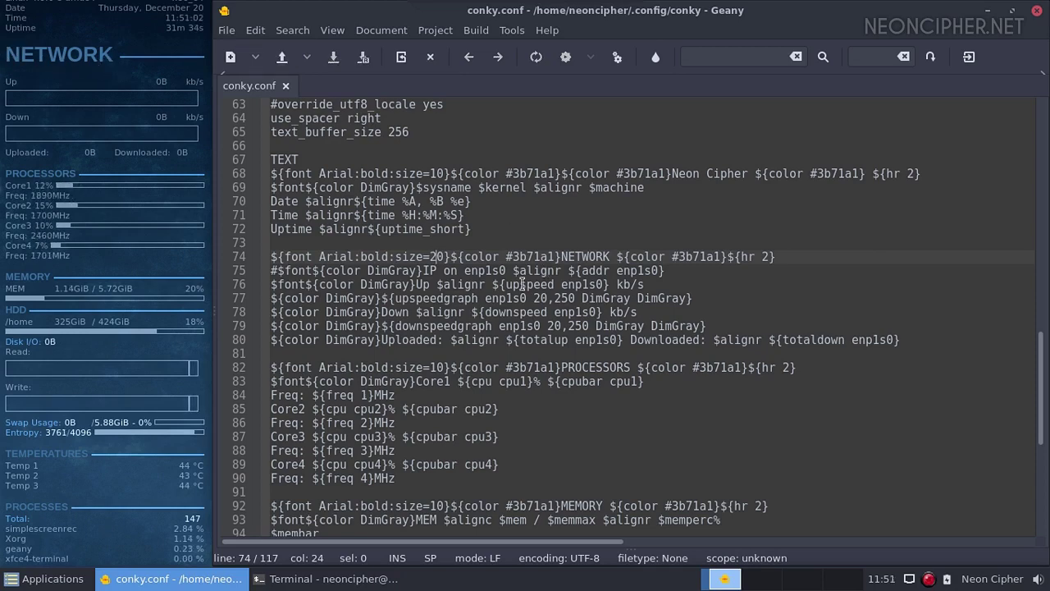
# - Restore the NETWORK heading's font size to 10 and save the file
pyautogui.press('BackSpace')
pyautogui.write('1')
pyautogui.click(333, 56)
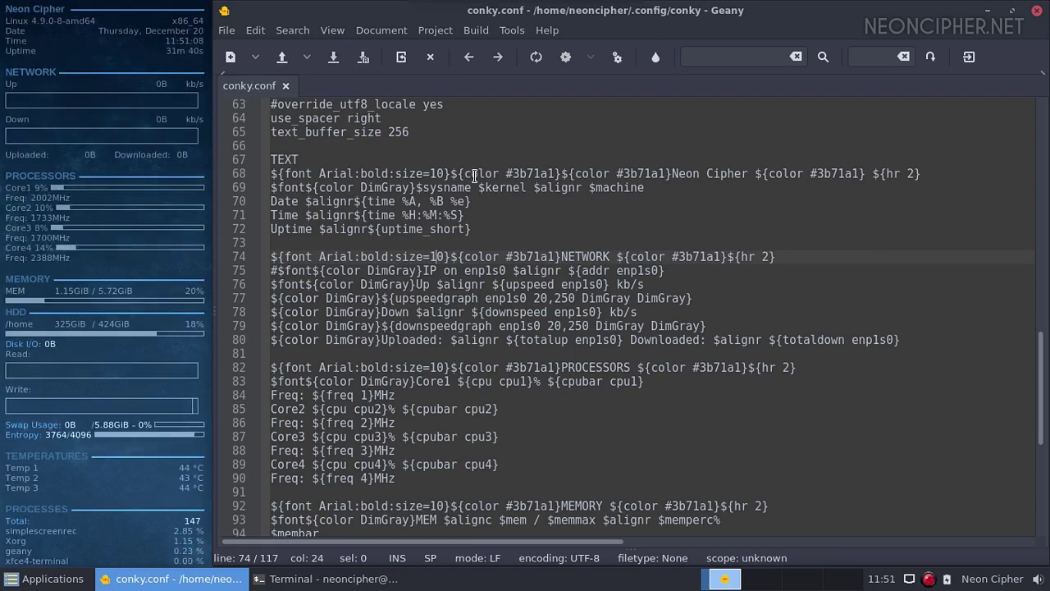
# - Replace the colour code before the NETWORK heading text with red #FF0000 using the Color Chooser, and save the file
pyautogui.doubleClick(531, 257)
pyautogui.click(656, 57)
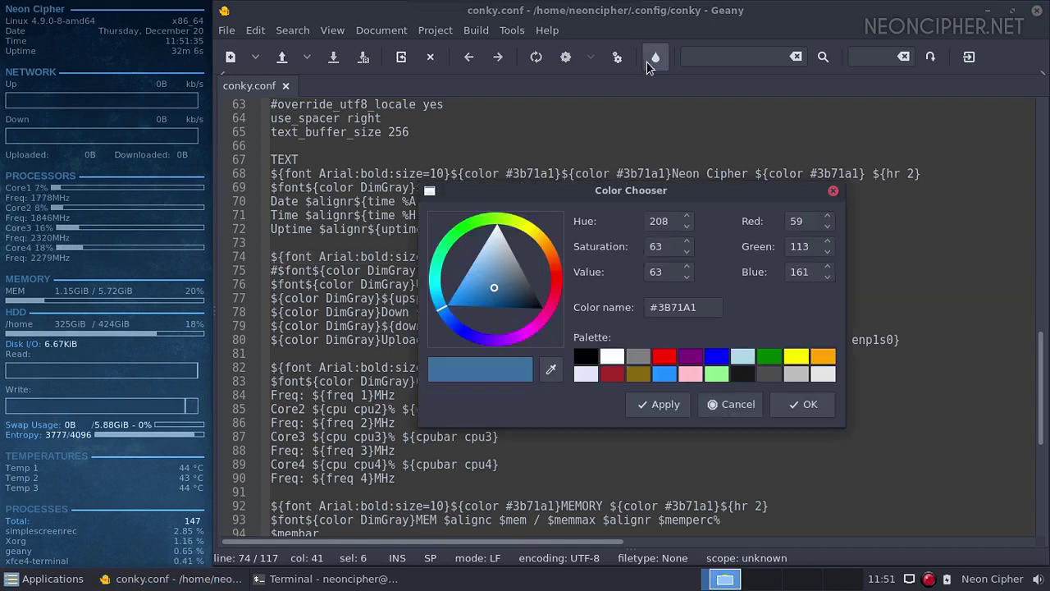
pyautogui.click(666, 355)
pyautogui.click(638, 373)
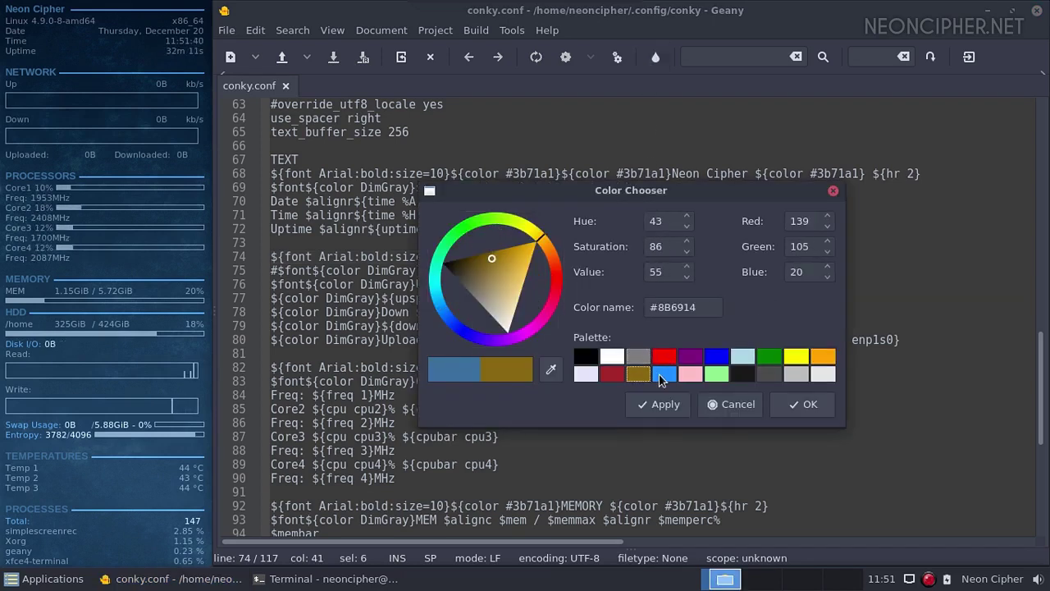
pyautogui.click(665, 373)
pyautogui.click(664, 356)
pyautogui.doubleClick(675, 307)
pyautogui.tripleClick(674, 307)
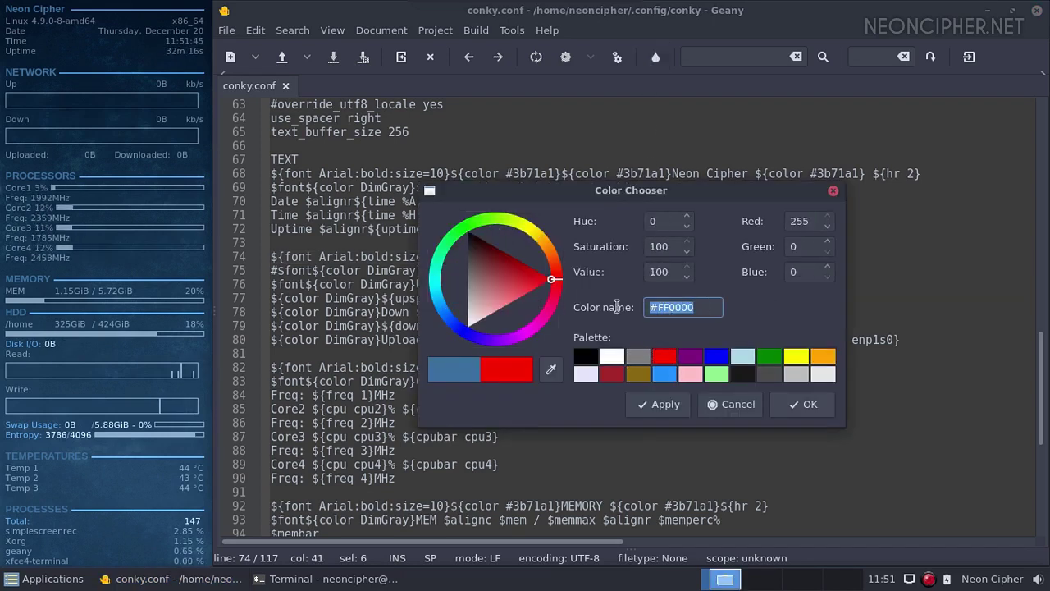
pyautogui.click(808, 404)
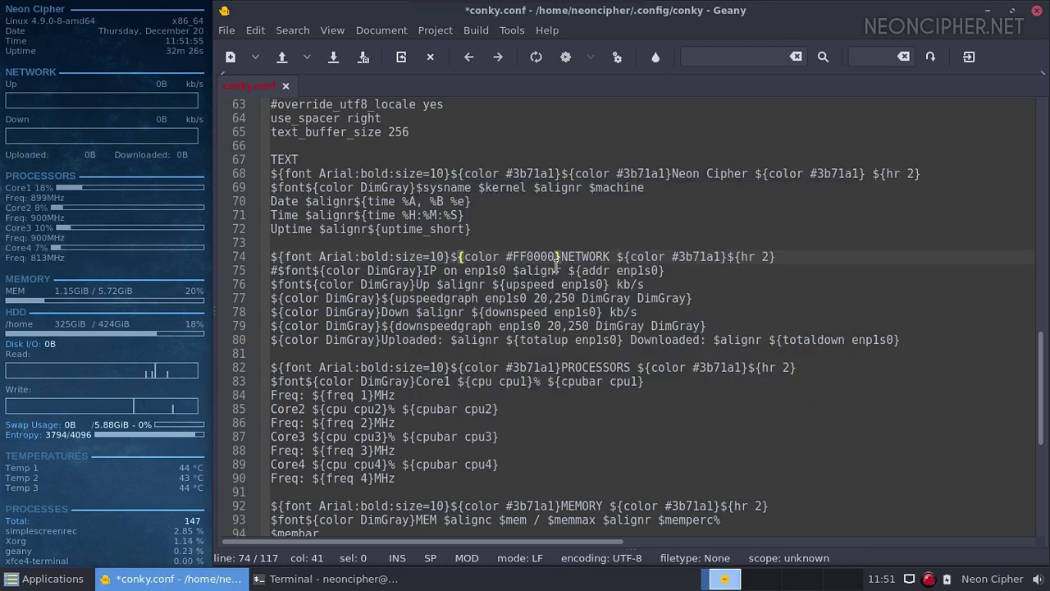
pyautogui.click(333, 59)
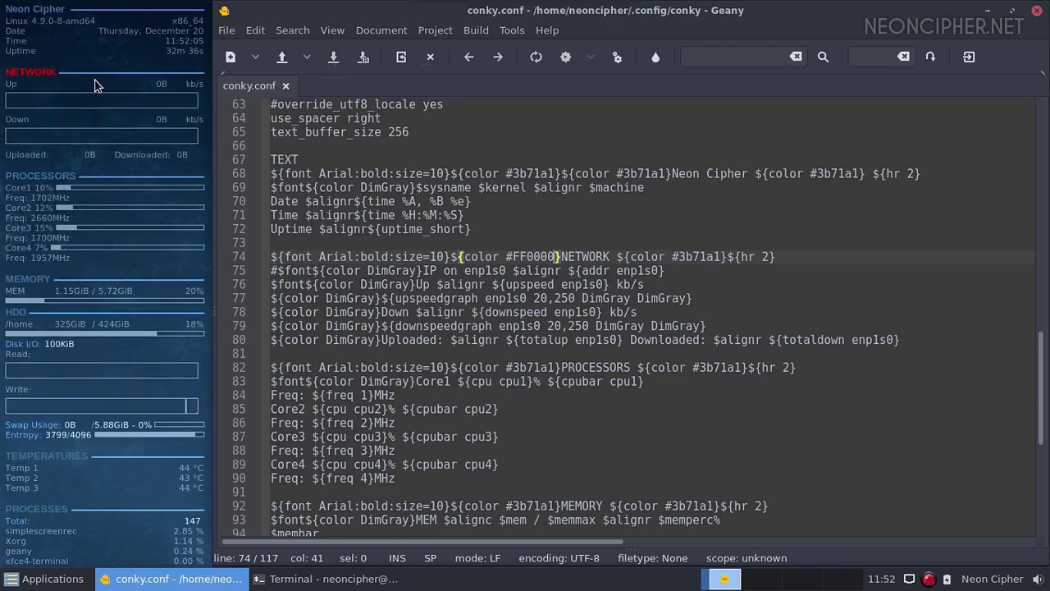
# - Launch Firefox and open the RGB colour code table at neoncipher.net/v/colors/
pyautogui.click(53, 579)
pyautogui.moveTo(123, 444)
pyautogui.click(188, 448)
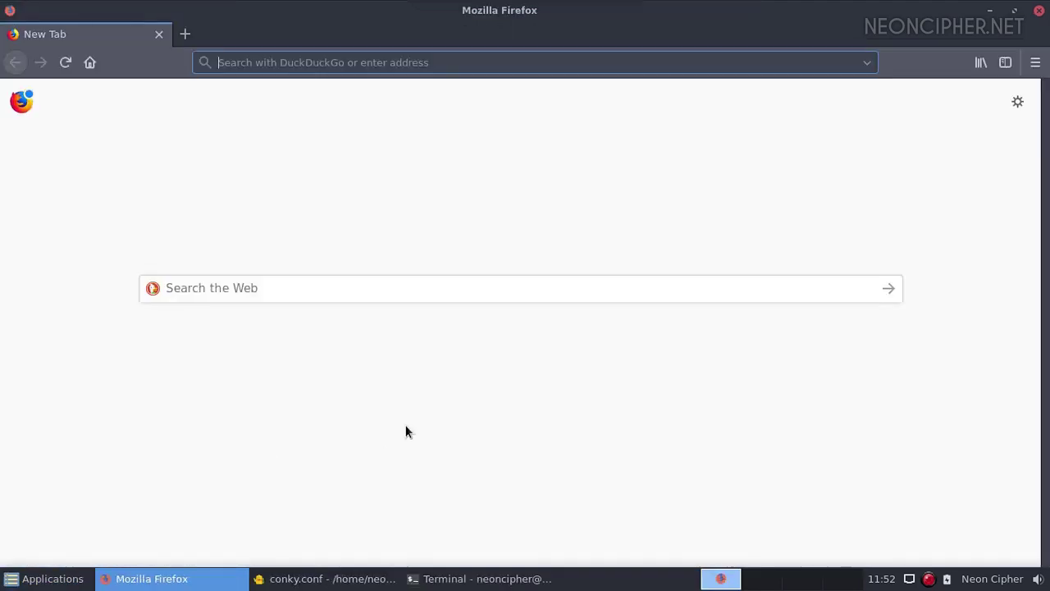
pyautogui.write('neoncipher.net/v/colors/')
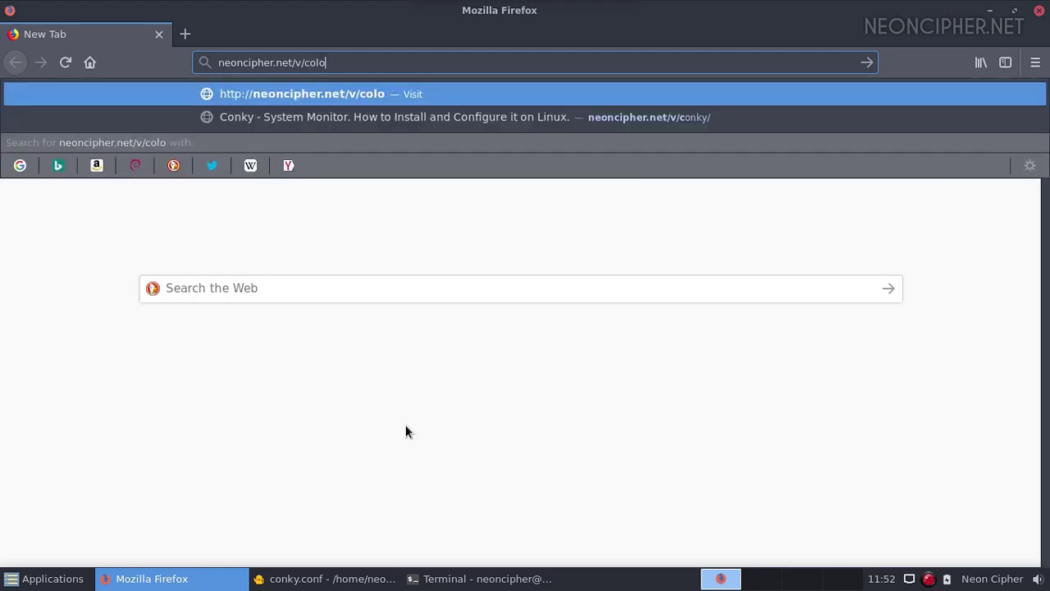
pyautogui.press('Return')
pyautogui.scroll(-5, 512, 353)
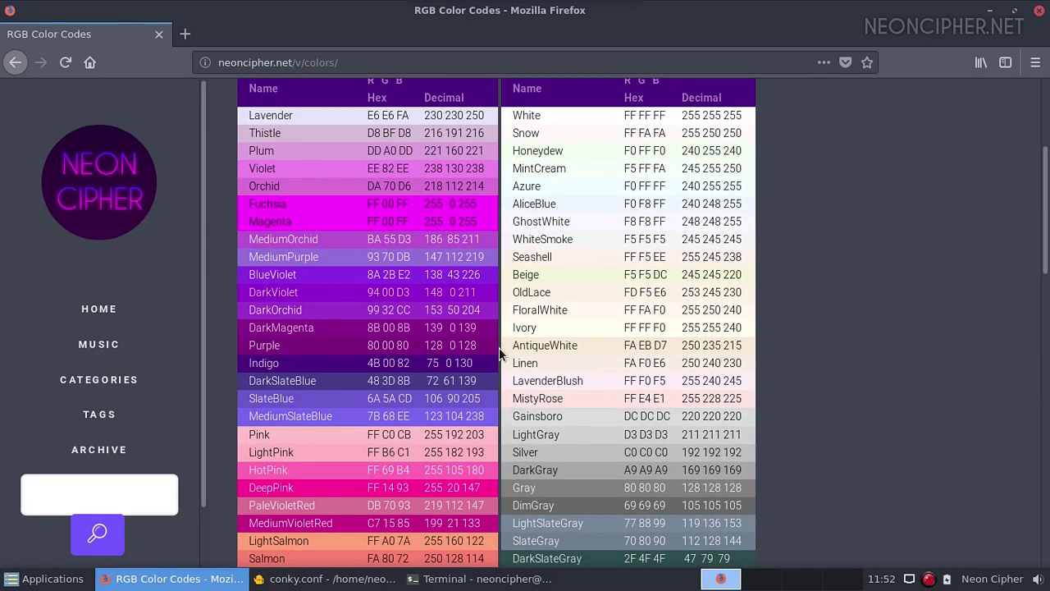
# - Examine the hex codes and colour names in the table, including Violet and OldLace, and close the page
pyautogui.moveTo(369, 166); pyautogui.dragTo(411, 174)
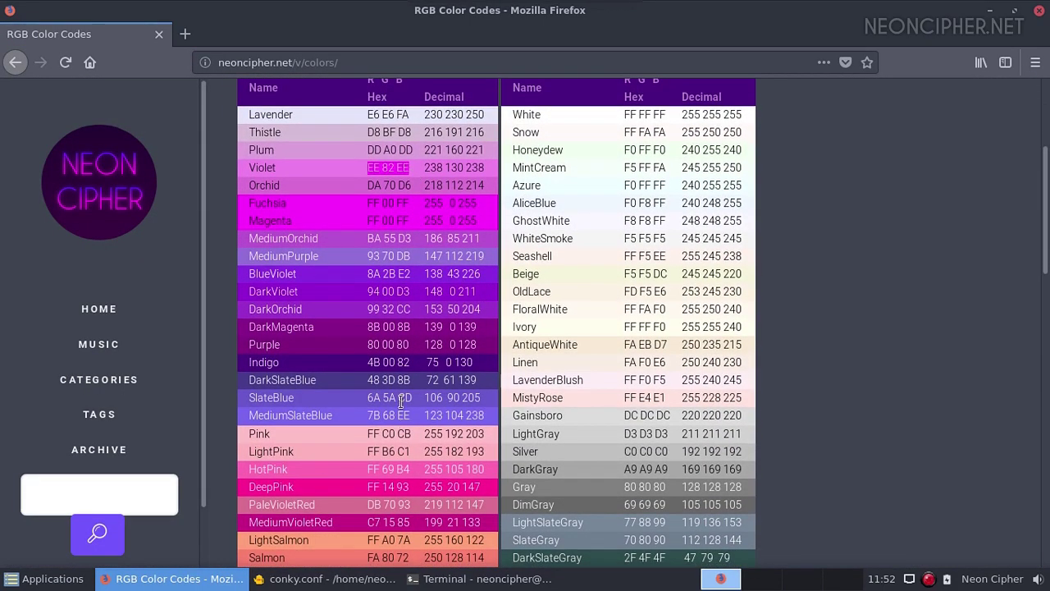
pyautogui.moveTo(665, 292); pyautogui.dragTo(624, 292)
pyautogui.moveTo(509, 292); pyautogui.dragTo(551, 292)
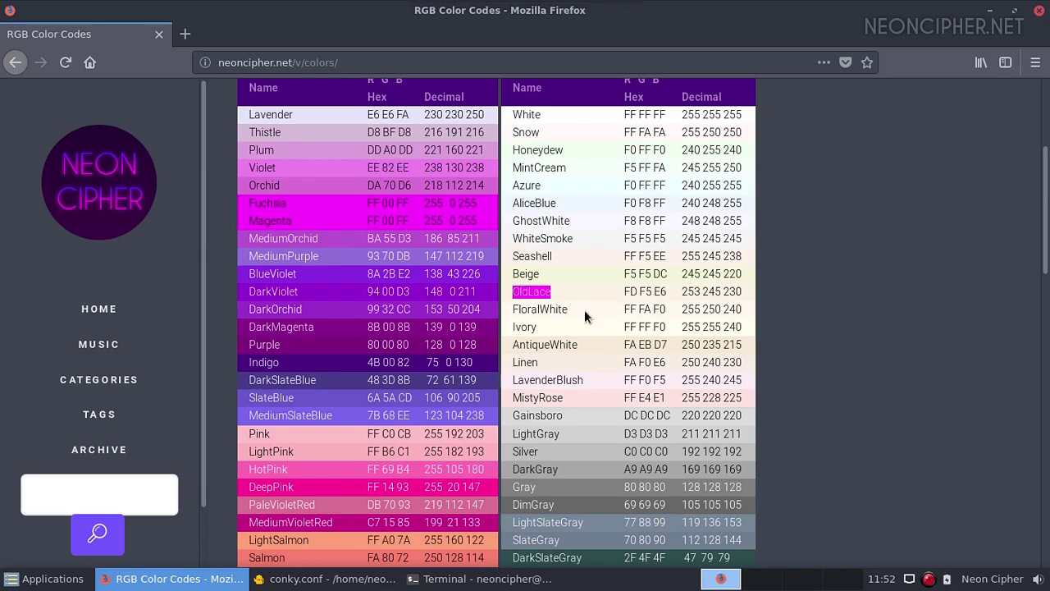
pyautogui.hotkey('ctrl', 'w')
# - In conky.conf in Geany, review the first lines of the TEXT section covering the title, system information, date and time
pyautogui.moveTo(943, 173); pyautogui.dragTo(304, 176)
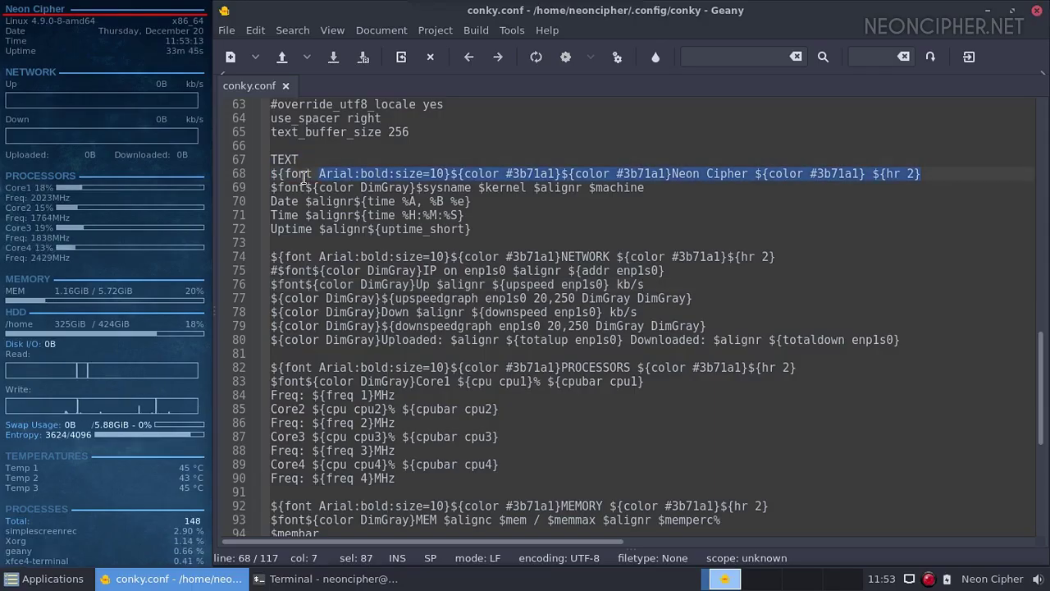
pyautogui.click(304, 177)
pyautogui.click(223, 173)
pyautogui.click(692, 173)
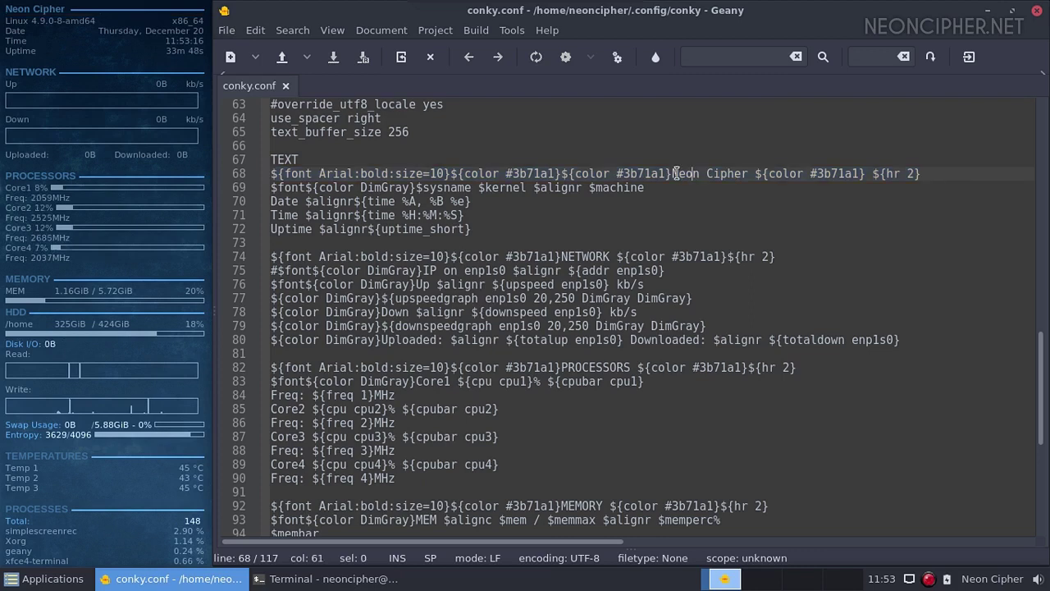
pyautogui.moveTo(672, 173); pyautogui.dragTo(747, 173)
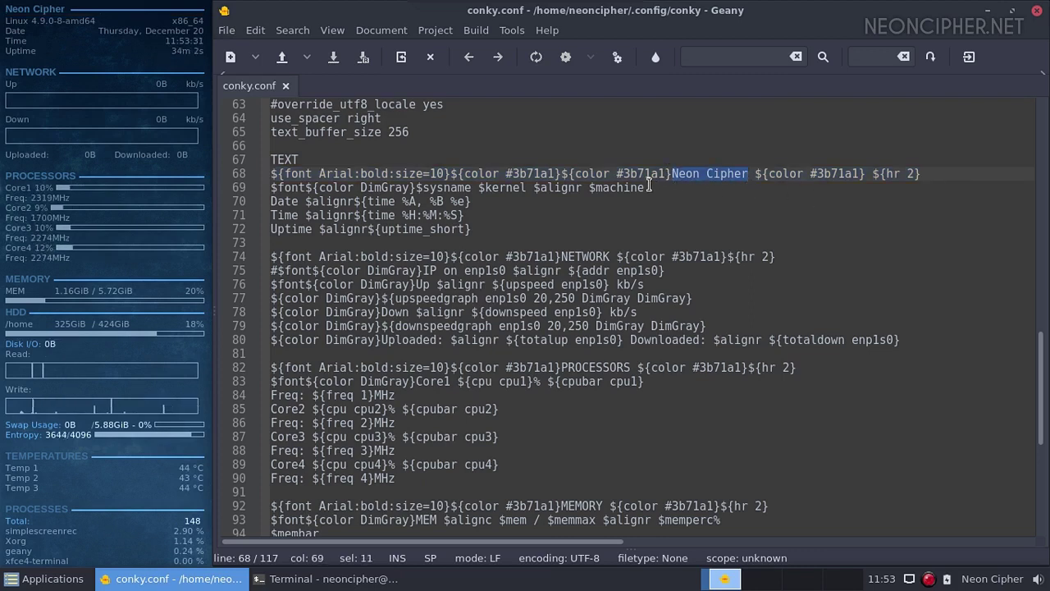
pyautogui.moveTo(648, 187); pyautogui.dragTo(255, 190)
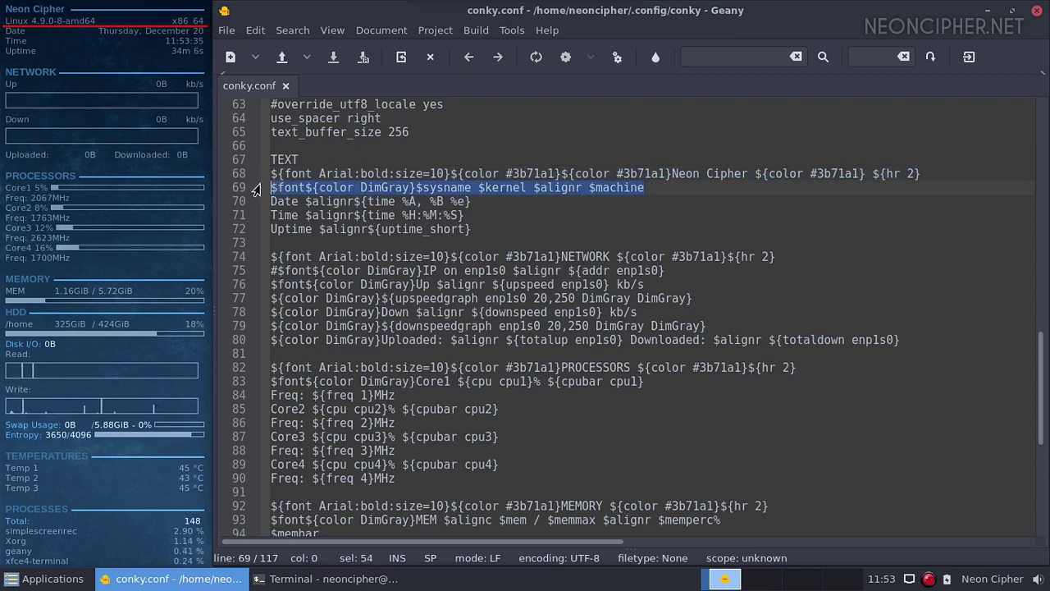
pyautogui.moveTo(464, 215); pyautogui.dragTo(271, 202)
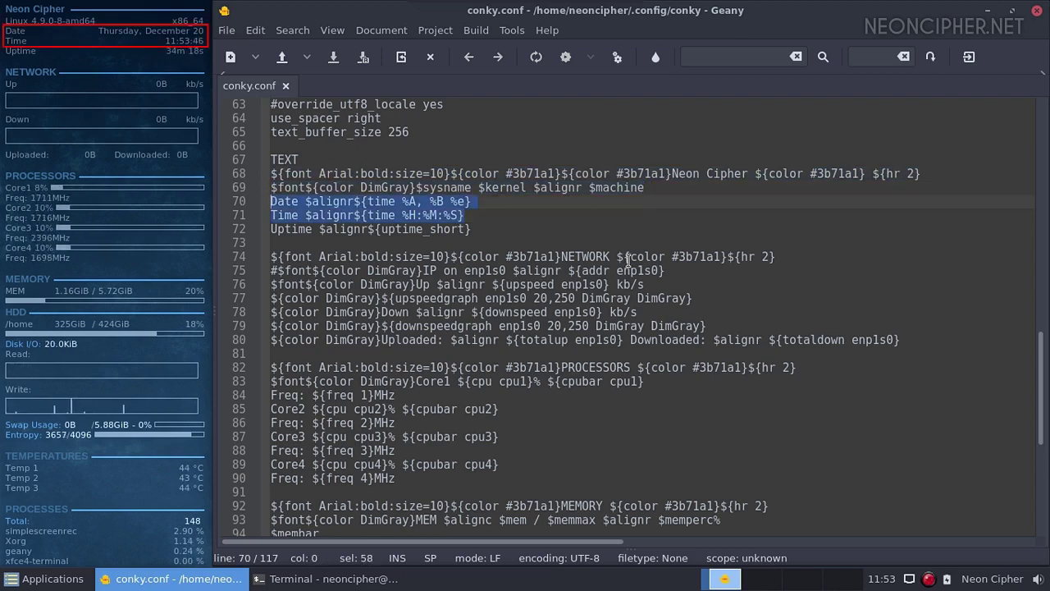
# - Open a new terminal and read the date and time format codes in the strftime manual page with man strftime
pyautogui.click(45, 578)
pyautogui.click(65, 249)
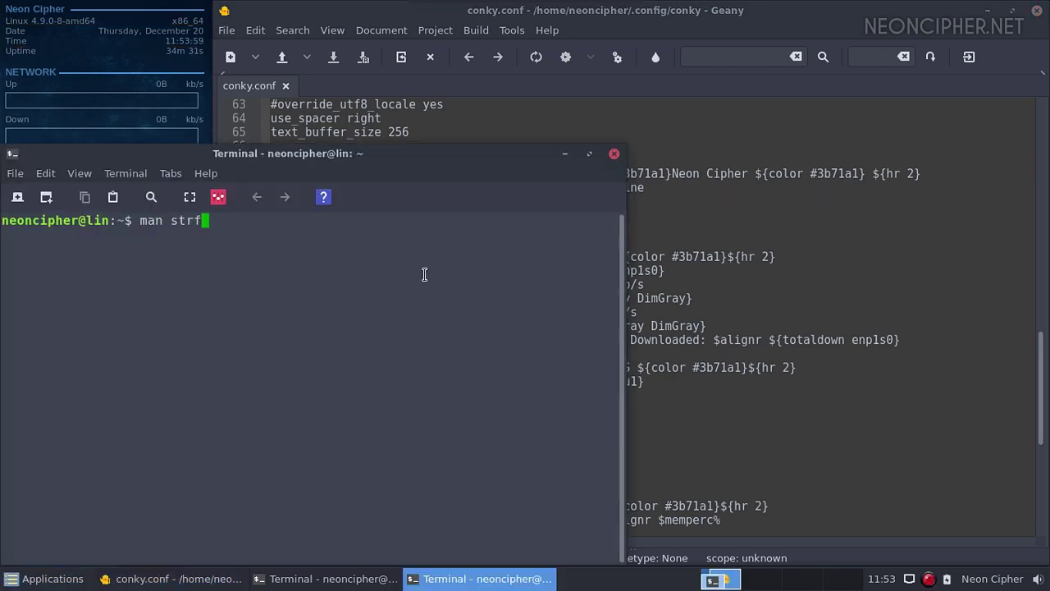
pyautogui.write('man strftime')
pyautogui.press('Return')
pyautogui.scroll(-9, 305, 323)
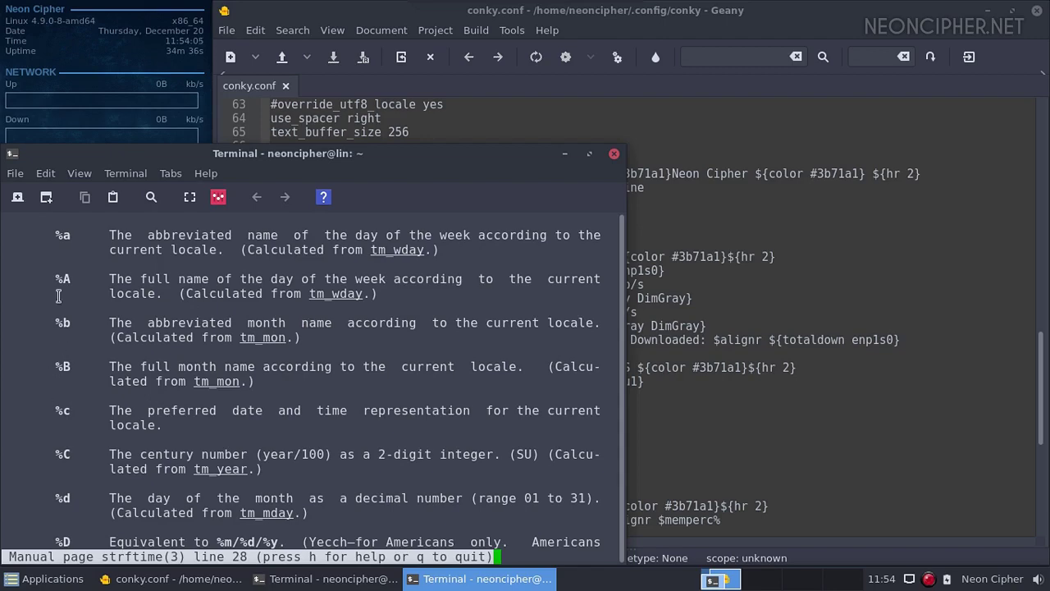
pyautogui.scroll(-3, 64, 411)
# - Compare the format codes in the Date line of conky.conf in Geany with the manual, and close the manual's terminal
pyautogui.click(601, 30)
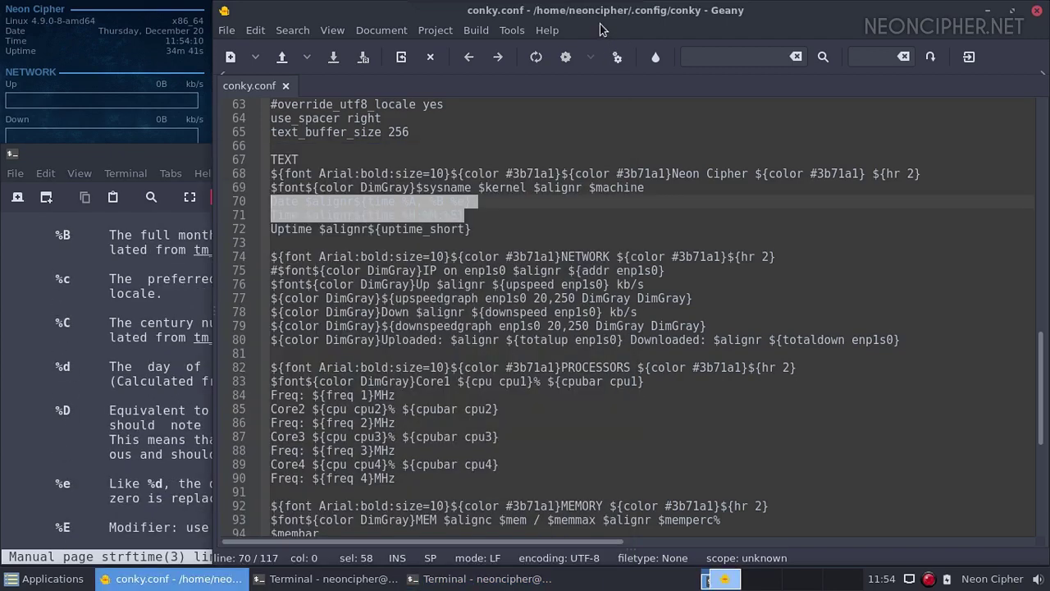
pyautogui.moveTo(403, 201); pyautogui.dragTo(418, 201)
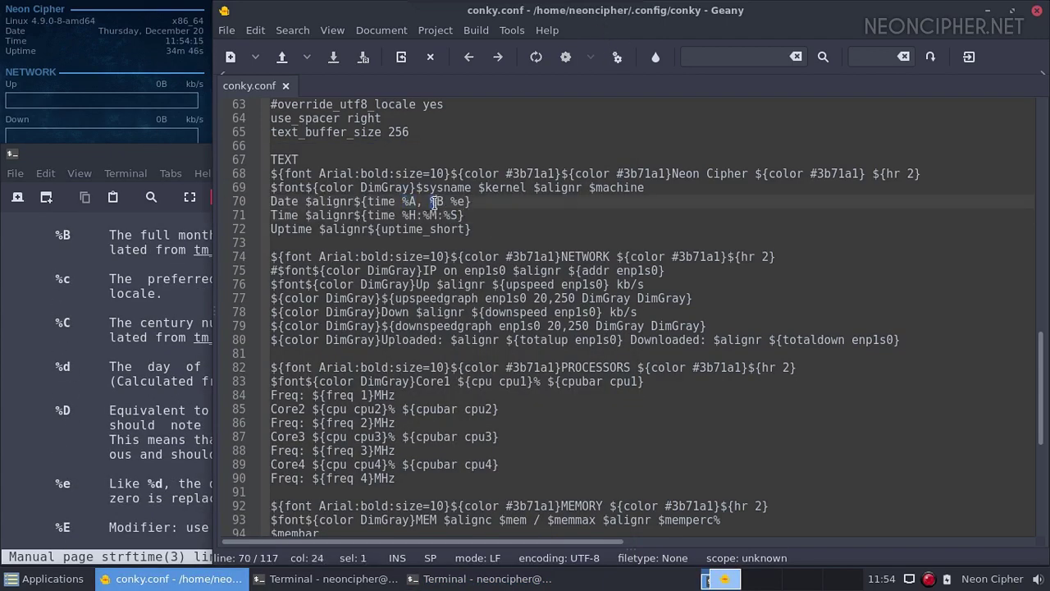
pyautogui.hotkey('alt', 'Tab')
pyautogui.press('q')
pyautogui.click(520, 223)
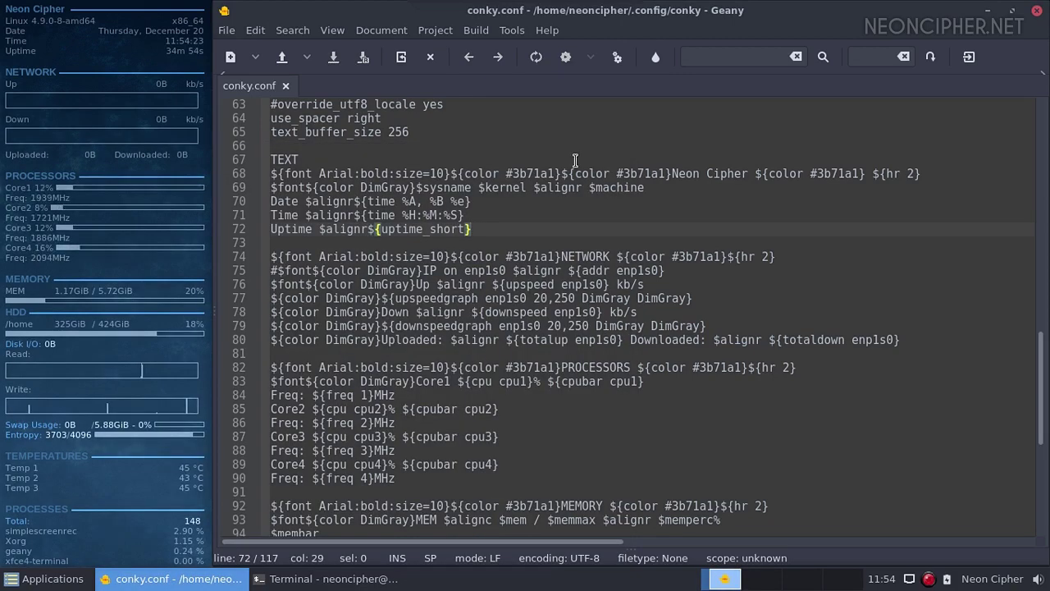
# - Examine the Uptime line and the enp1s0 interface name in the first lines of the NETWORK section
pyautogui.moveTo(486, 230); pyautogui.dragTo(253, 232)
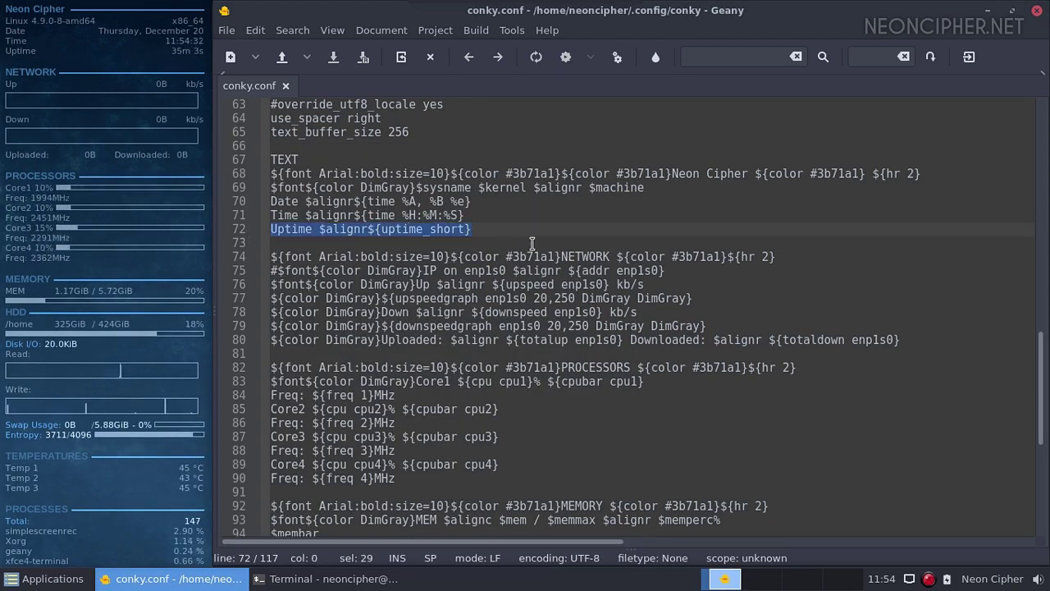
pyautogui.scroll(-1, 523, 239)
pyautogui.scroll(-1, 523, 239)
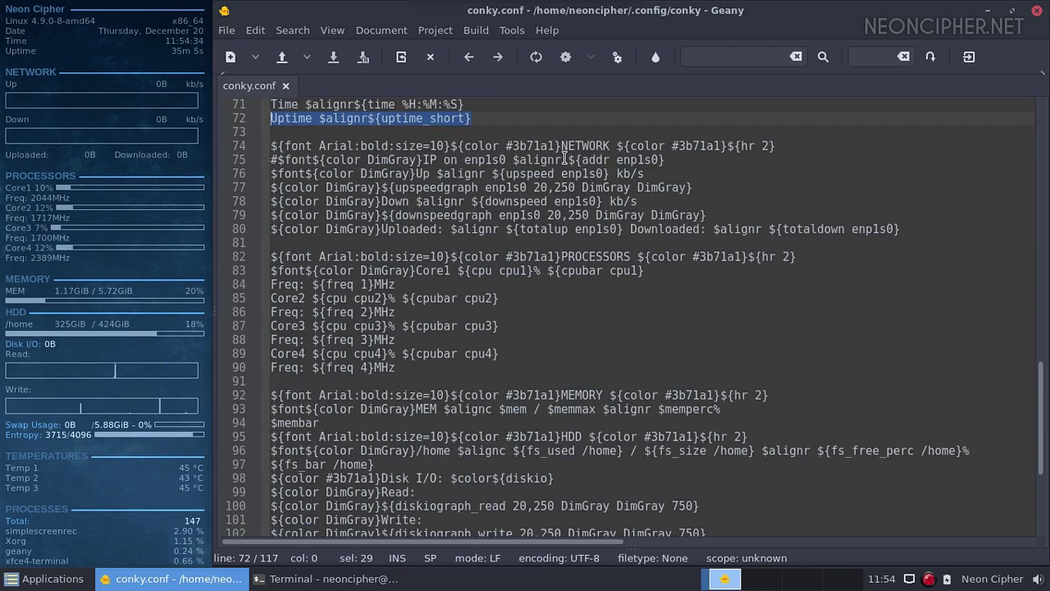
pyautogui.click(486, 159)
pyautogui.doubleClick(486, 159)
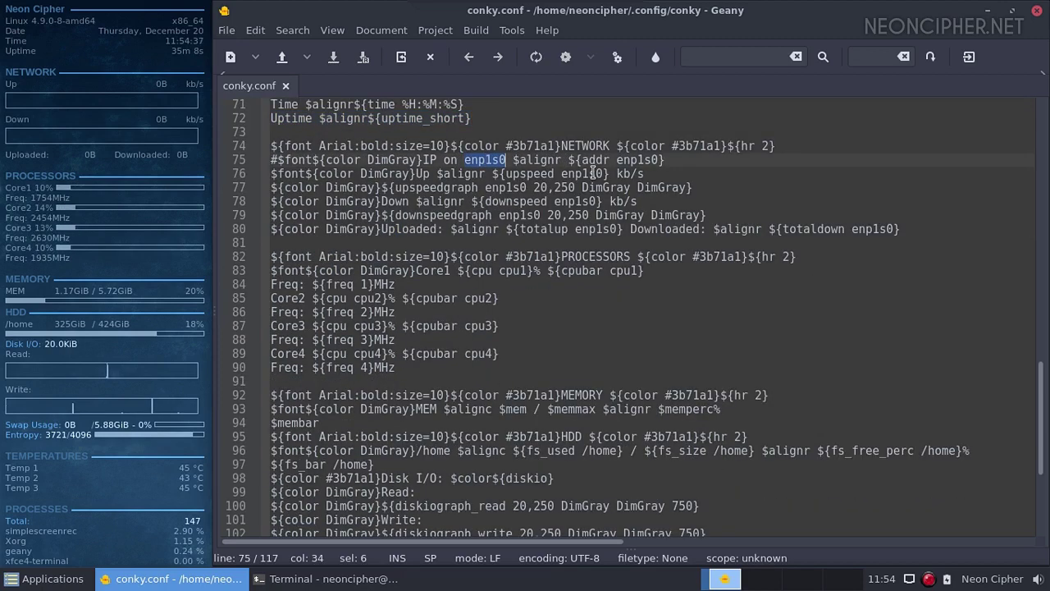
pyautogui.click(742, 186)
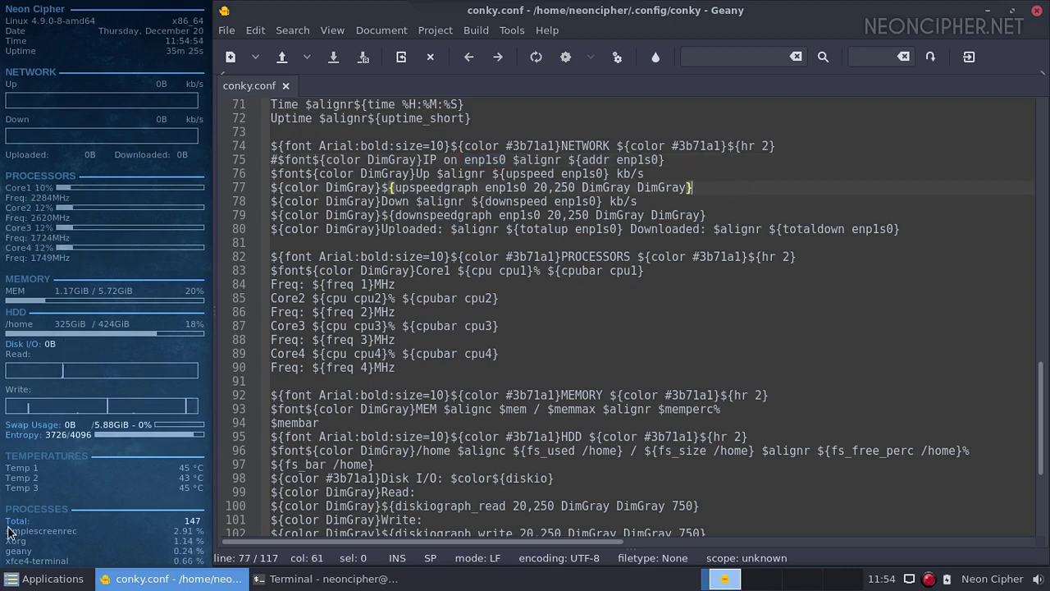
# - Open a new terminal and try to list the network interfaces with sudo ifconfig, entering the account password
pyautogui.click(49, 579)
pyautogui.click(56, 251)
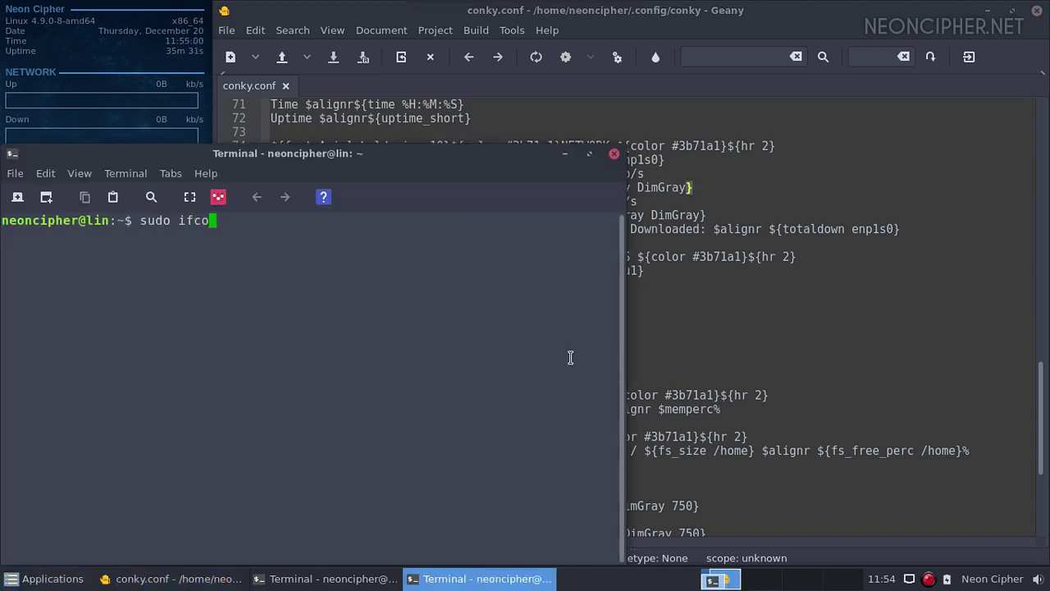
pyautogui.write('sudo ifconfig')
pyautogui.press('Return')
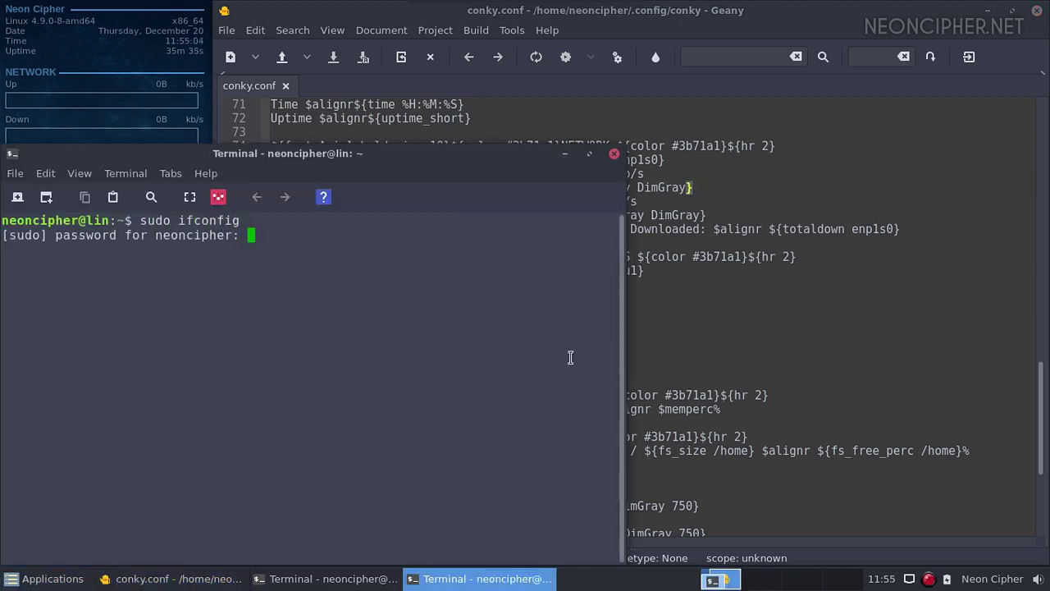
pyautogui.press('Return')
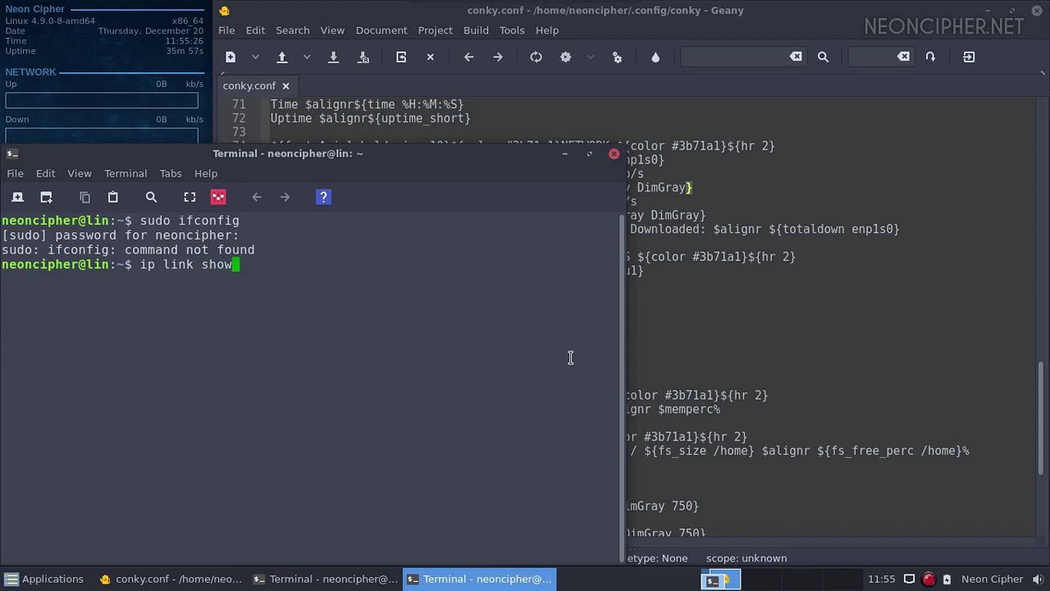
# - List the network interfaces with ip link show and highlight the Ethernet interface name enp2s0f1 in the output
pyautogui.press('Return')
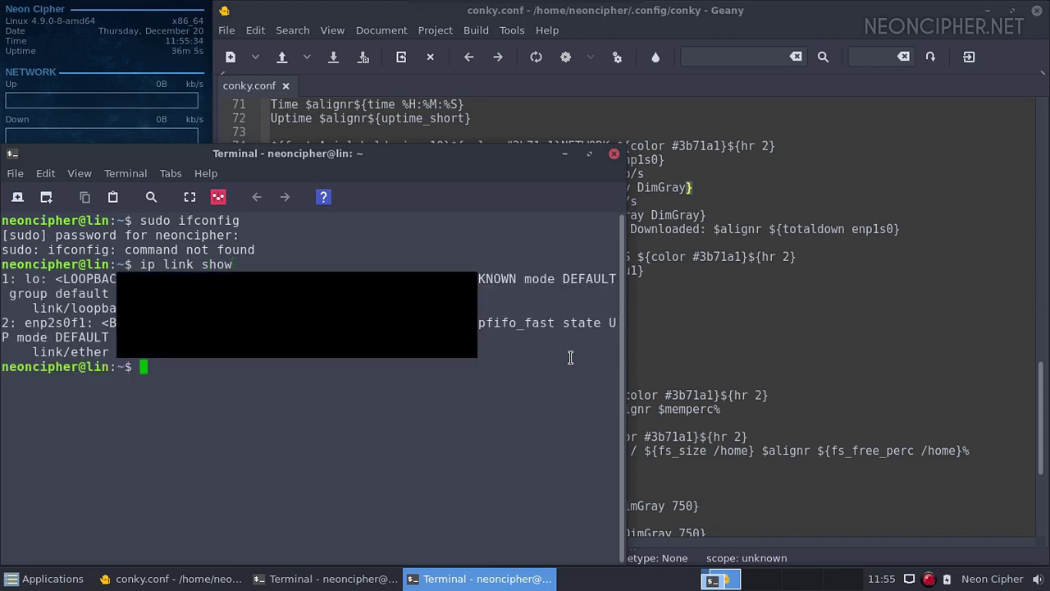
pyautogui.moveTo(25, 323); pyautogui.dragTo(66, 326)
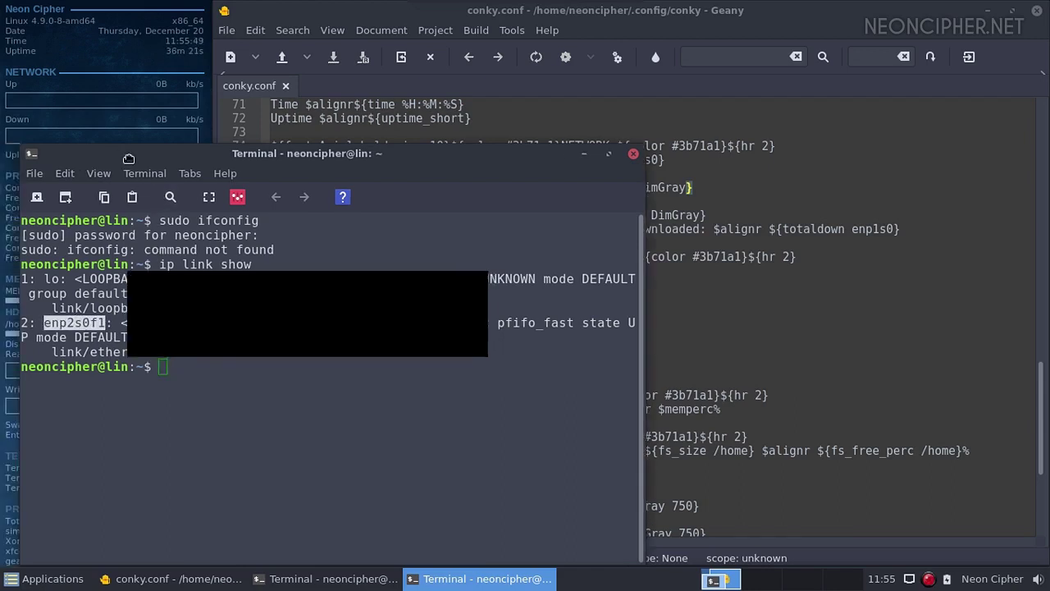
pyautogui.moveTo(109, 154); pyautogui.dragTo(318, 155)
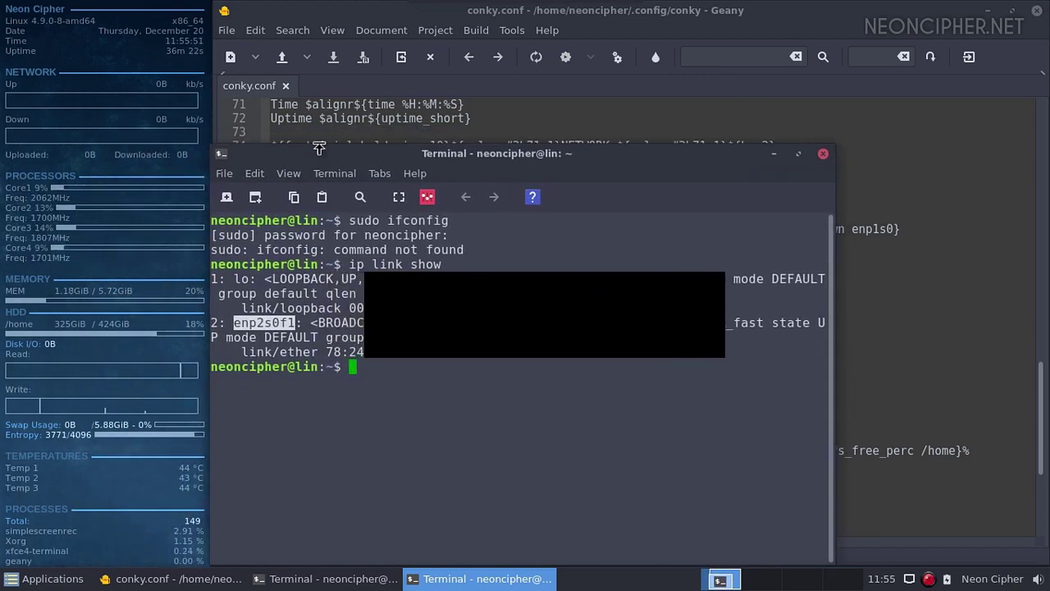
# - Return to conky.conf in Geany and examine where enp1s0 occurs in the NETWORK section's address and speed lines
pyautogui.click(376, 18)
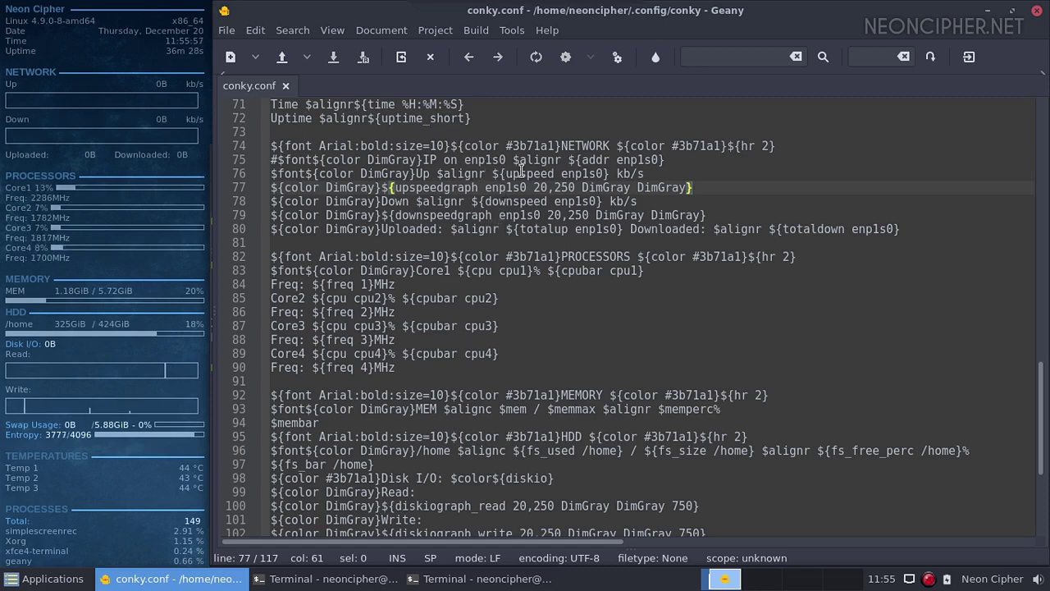
pyautogui.doubleClick(490, 160)
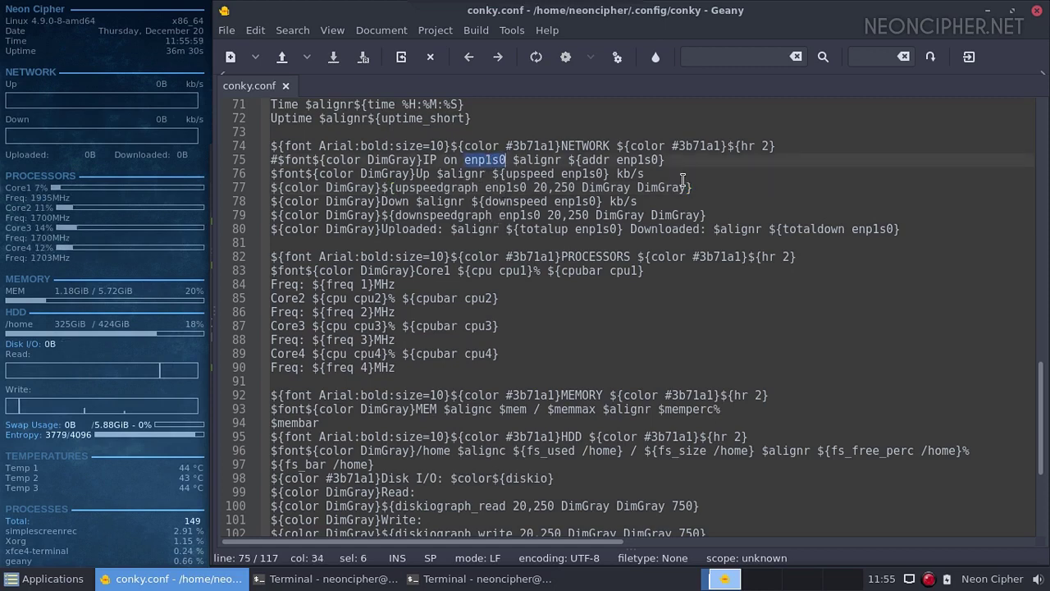
pyautogui.doubleClick(638, 160)
pyautogui.doubleClick(583, 174)
pyautogui.doubleClick(581, 202)
pyautogui.hotkey('ctrl', 'c')
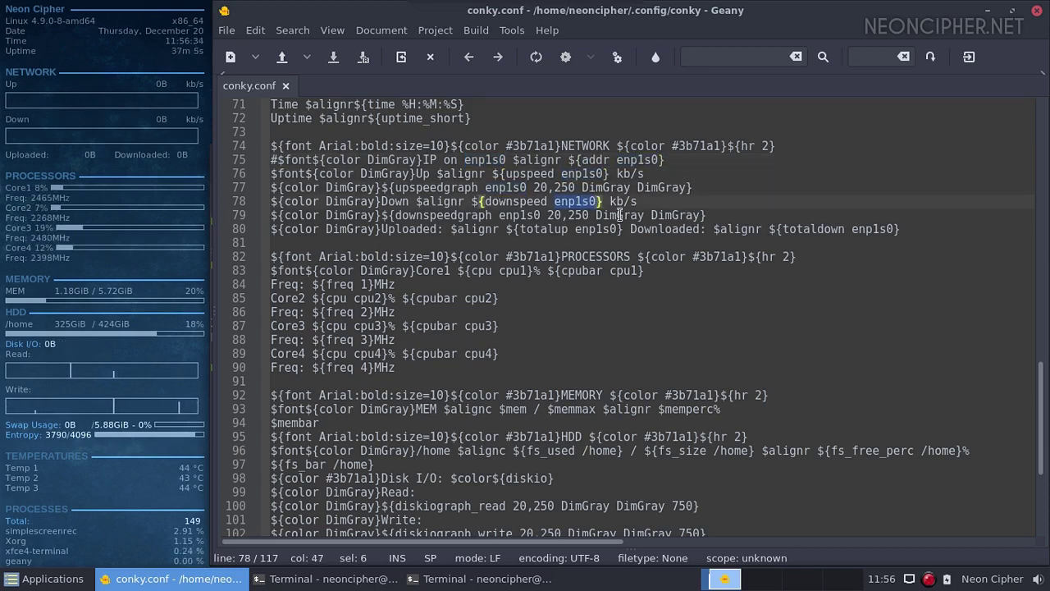
pyautogui.click(349, 134)
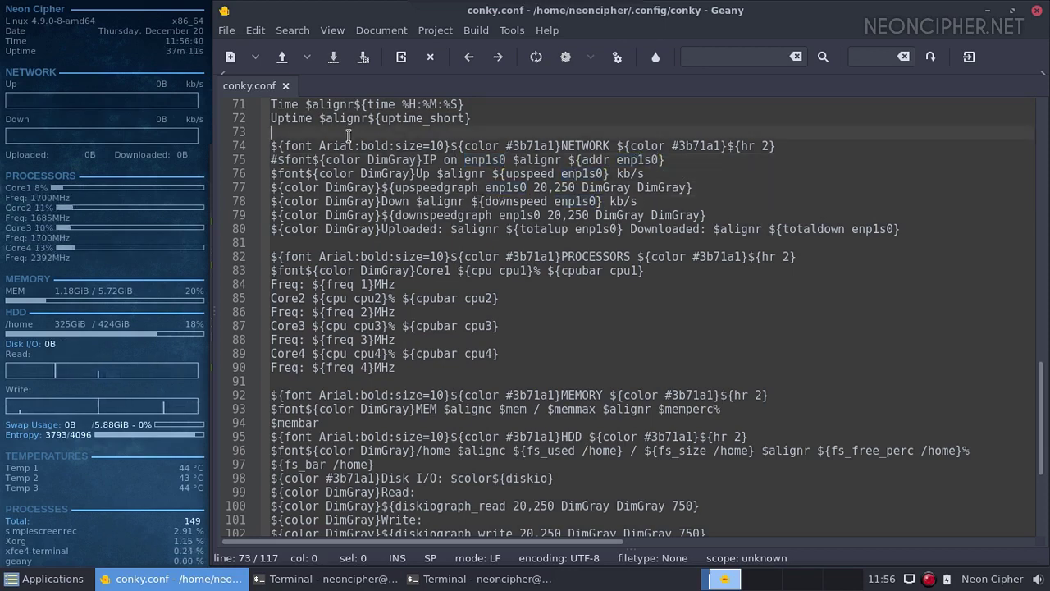
# - Start a Replace operation in conky.conf with enp1s0 as the search text, taken from the IP line
pyautogui.click(292, 30)
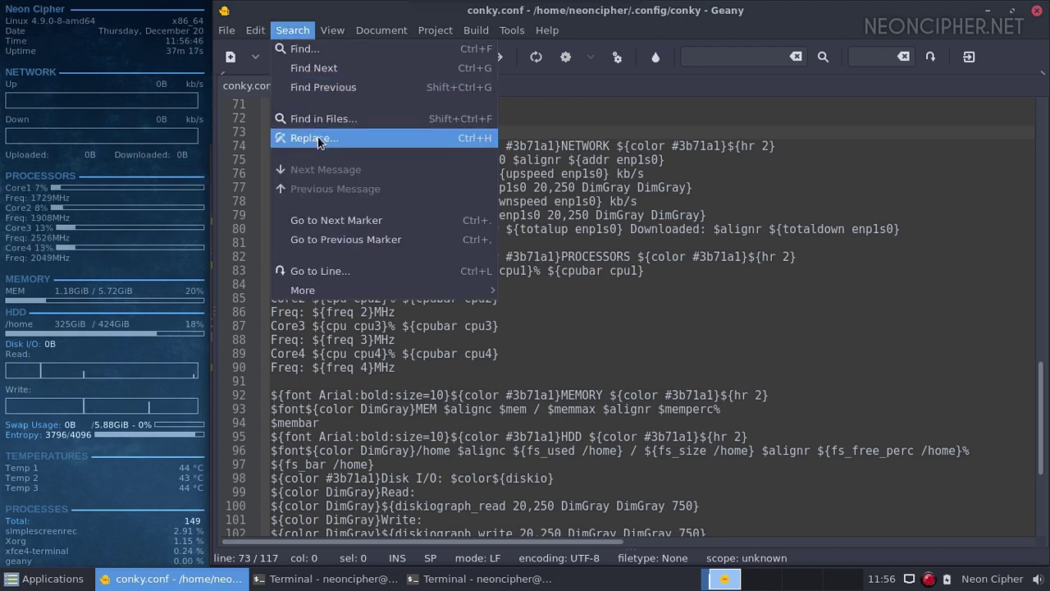
pyautogui.click(324, 136)
pyautogui.moveTo(574, 206); pyautogui.dragTo(746, 209)
pyautogui.click(496, 270)
pyautogui.moveTo(624, 208); pyautogui.dragTo(371, 162)
pyautogui.doubleClick(484, 160)
pyautogui.middleClick(453, 210)
pyautogui.click(462, 238)
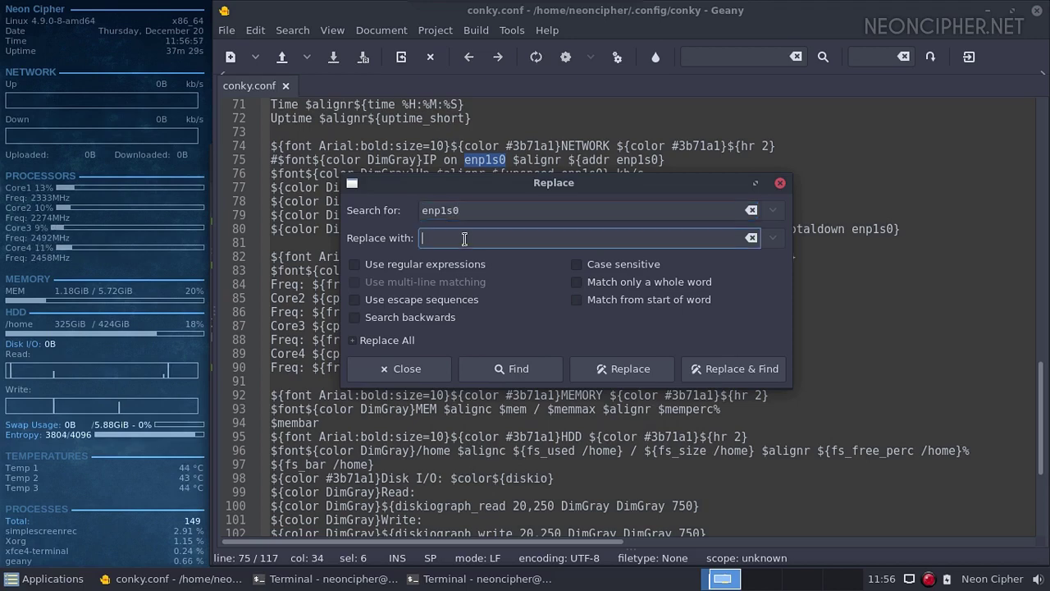
# - Copy the interface name enp2s0f1 from the ip link show output in the terminal and use it as Geany's replacement text
pyautogui.click(441, 584)
pyautogui.doubleClick(262, 323)
pyautogui.rightClick(246, 323)
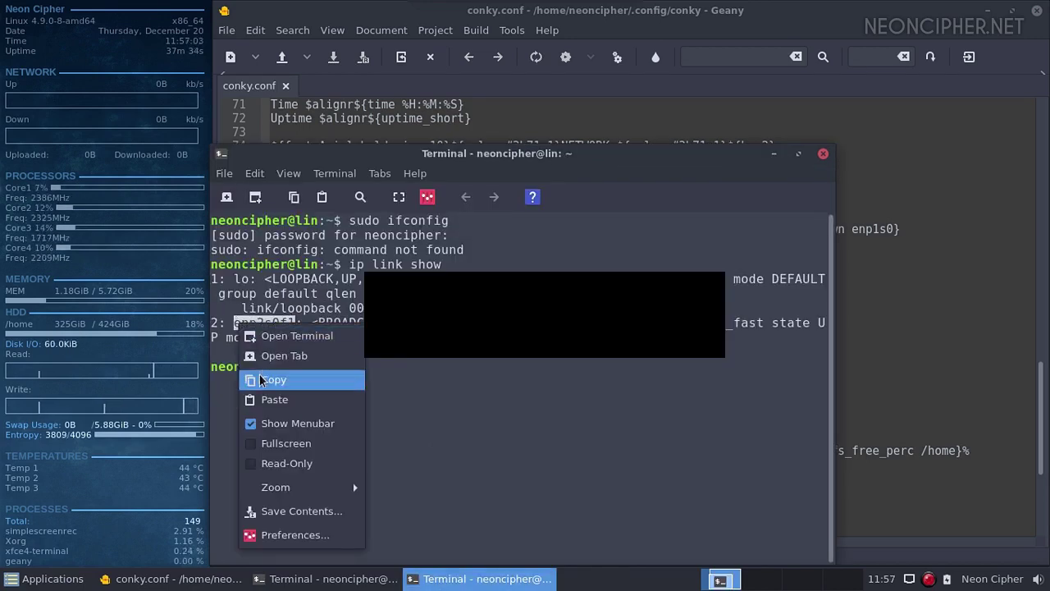
pyautogui.click(266, 378)
pyautogui.click(534, 18)
pyautogui.middleClick(460, 238)
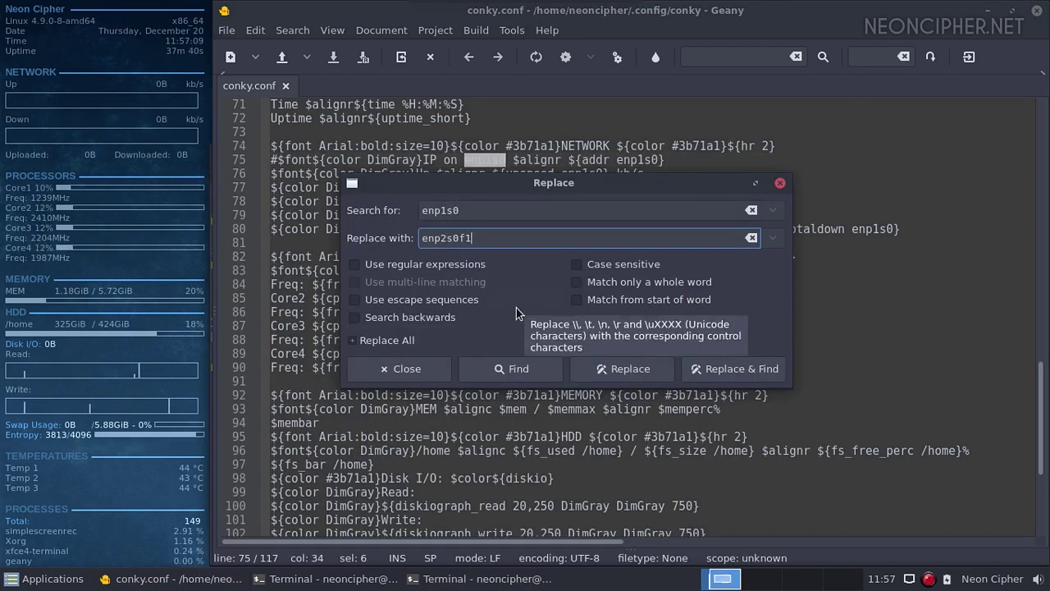
# - Replace every enp1s0 in the NETWORK section with enp2s0f1, close the Replace dialog and save conky.conf
pyautogui.click(747, 371)
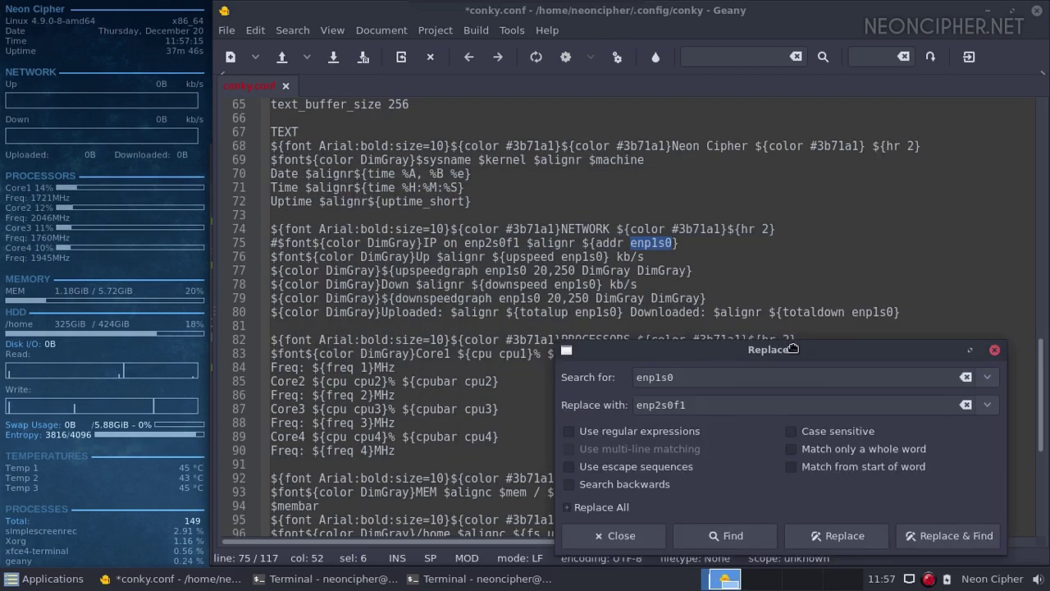
pyautogui.click(960, 499)
pyautogui.click(960, 499)
pyautogui.click(960, 499)
pyautogui.click(960, 499)
pyautogui.click(960, 498)
pyautogui.click(960, 498)
pyautogui.click(960, 499)
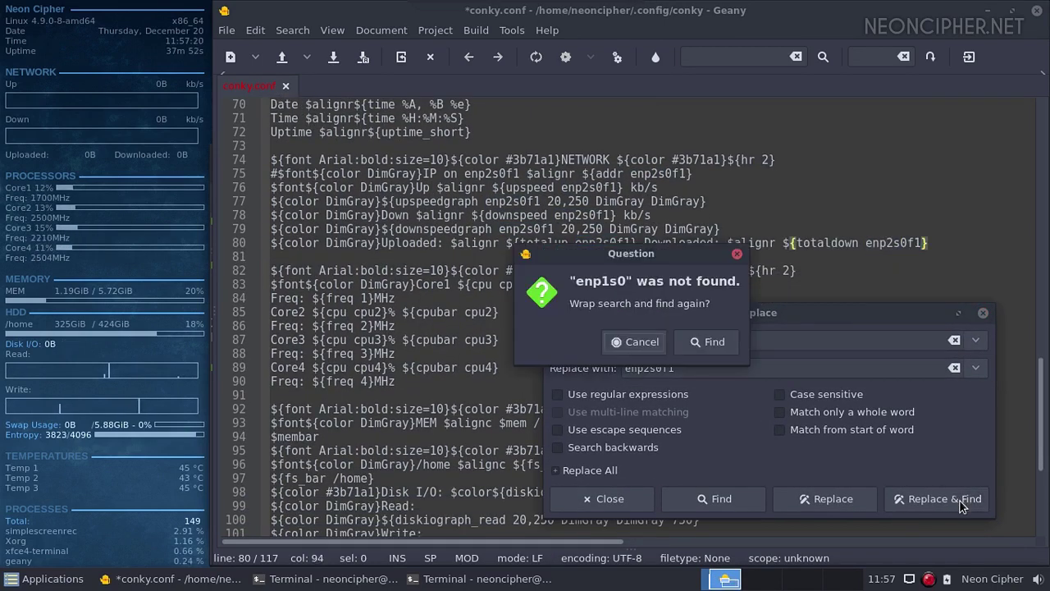
pyautogui.click(634, 342)
pyautogui.click(603, 499)
pyautogui.click(333, 57)
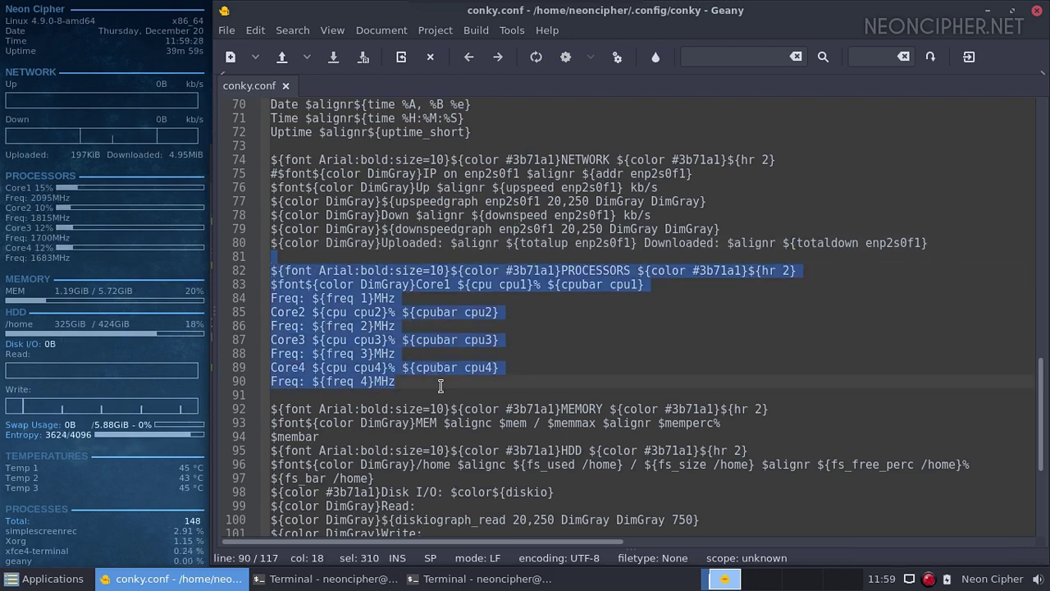
# - Review the PROCESSORS section and check the machine's processor count by running nproc in a new terminal, closing it when done
pyautogui.scroll(-1, 515, 343)
pyautogui.scroll(-1, 515, 343)
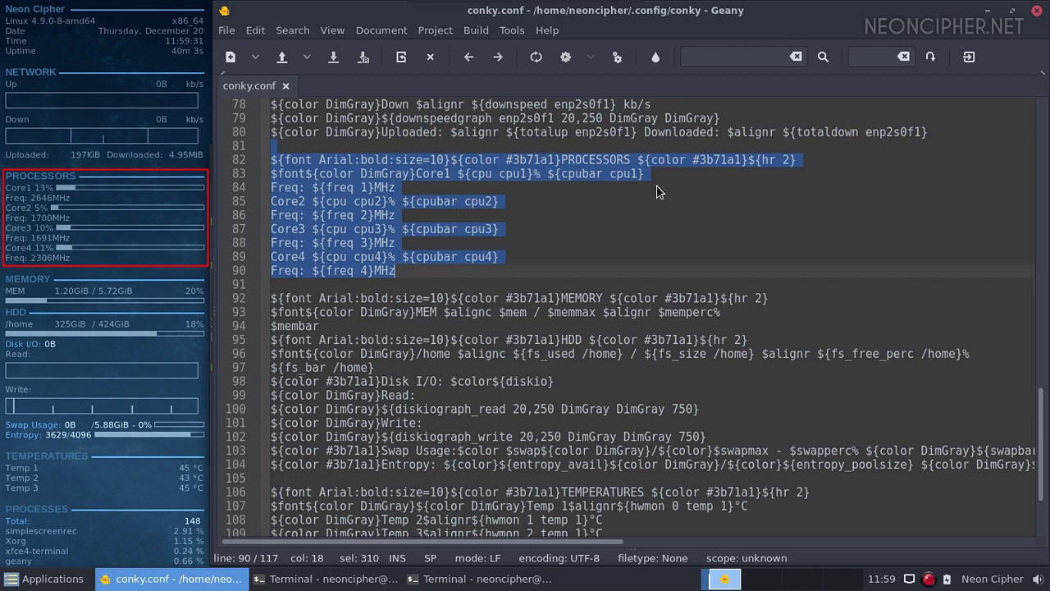
pyautogui.click(681, 173)
pyautogui.click(49, 578)
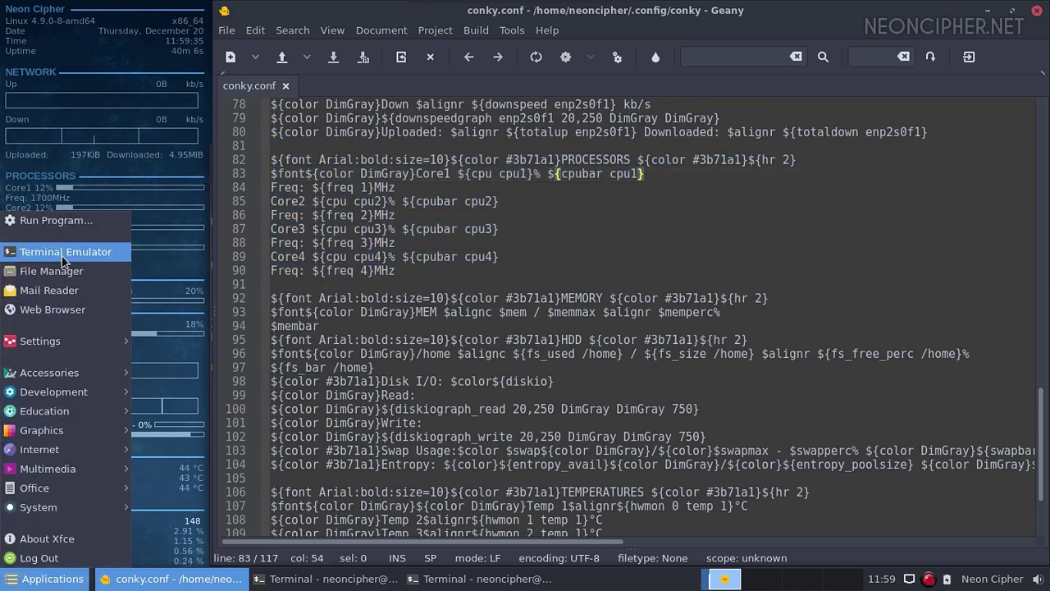
pyautogui.click(41, 179)
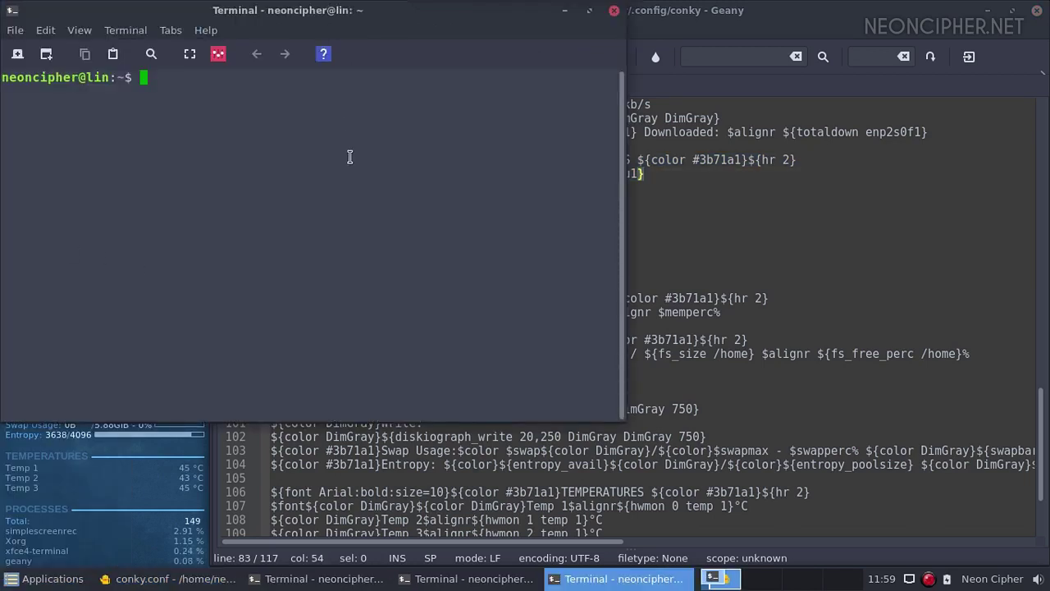
pyautogui.write('nproc')
pyautogui.press('Return')
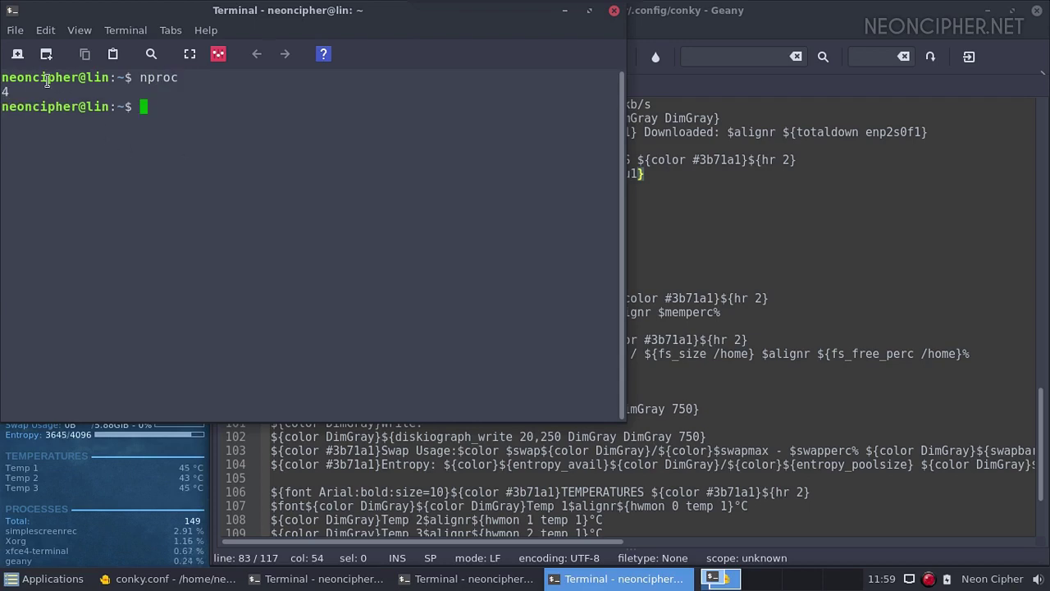
pyautogui.tripleClick(5, 91)
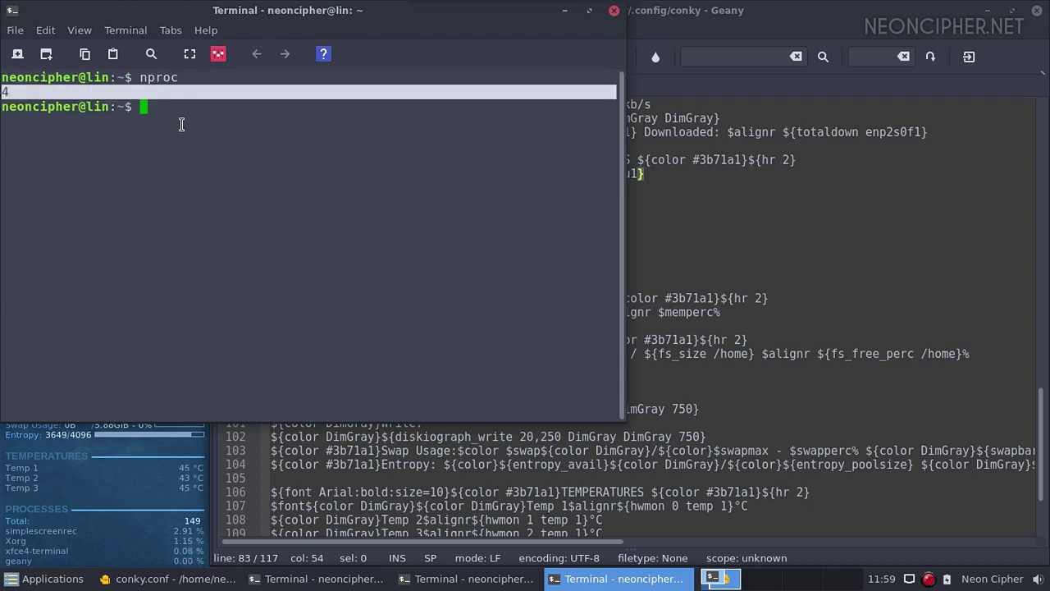
pyautogui.click(614, 9)
# - Examine the Core1 and Core2 lines in the PROCESSORS section and the core numbers in their cpu, cpubar and freq variables
pyautogui.moveTo(416, 173); pyautogui.dragTo(271, 201)
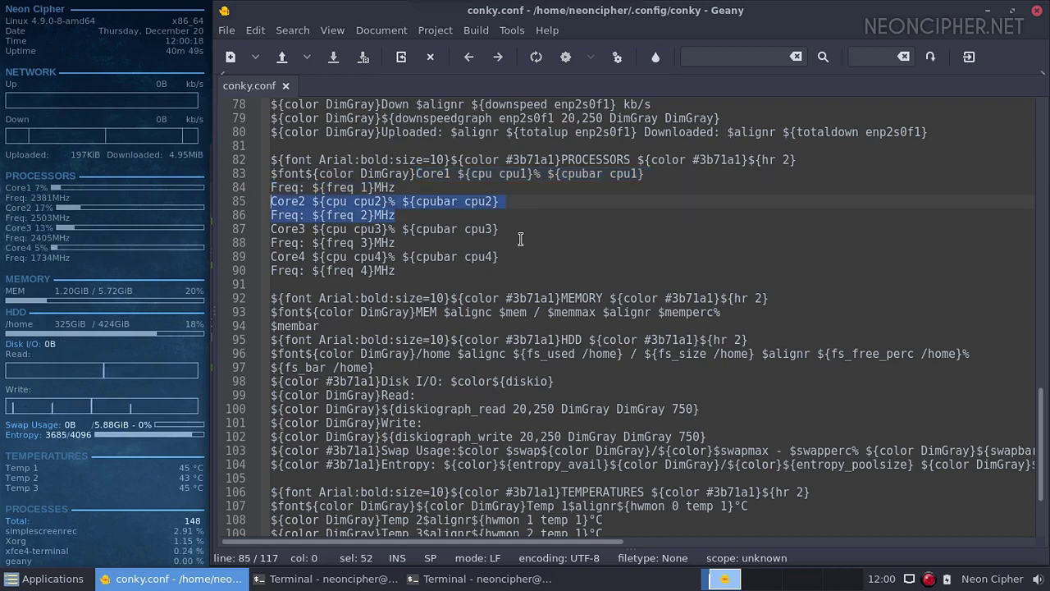
pyautogui.click(520, 215)
pyautogui.click(451, 177)
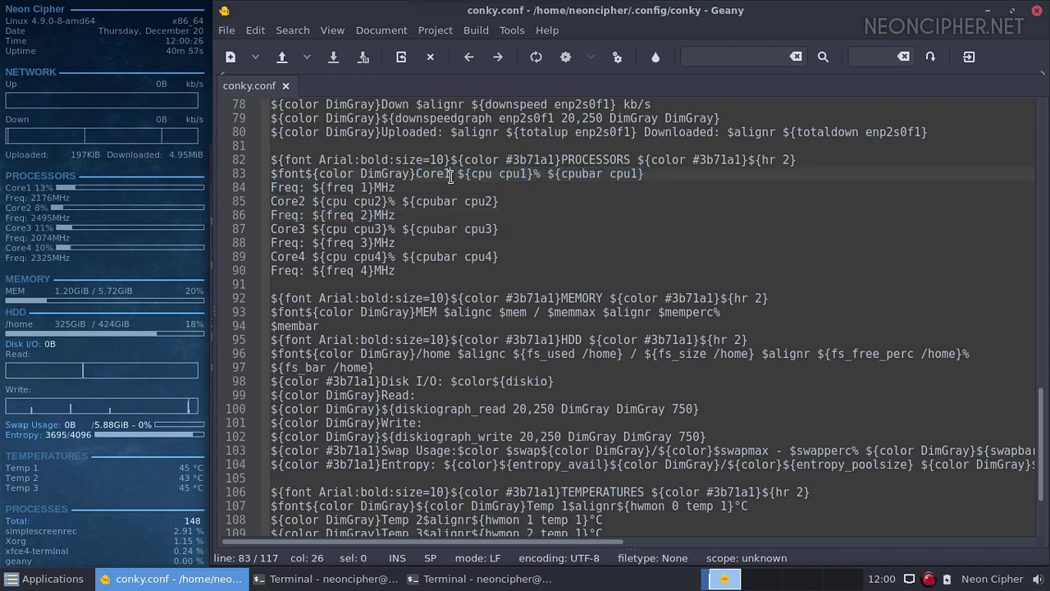
pyautogui.moveTo(299, 201); pyautogui.dragTo(361, 215)
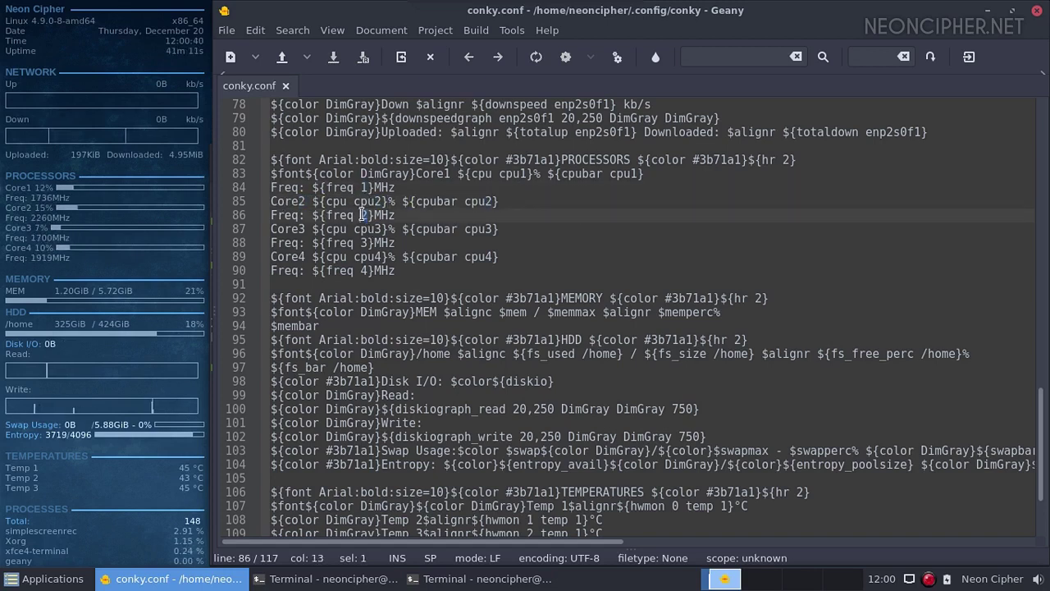
pyautogui.click(504, 215)
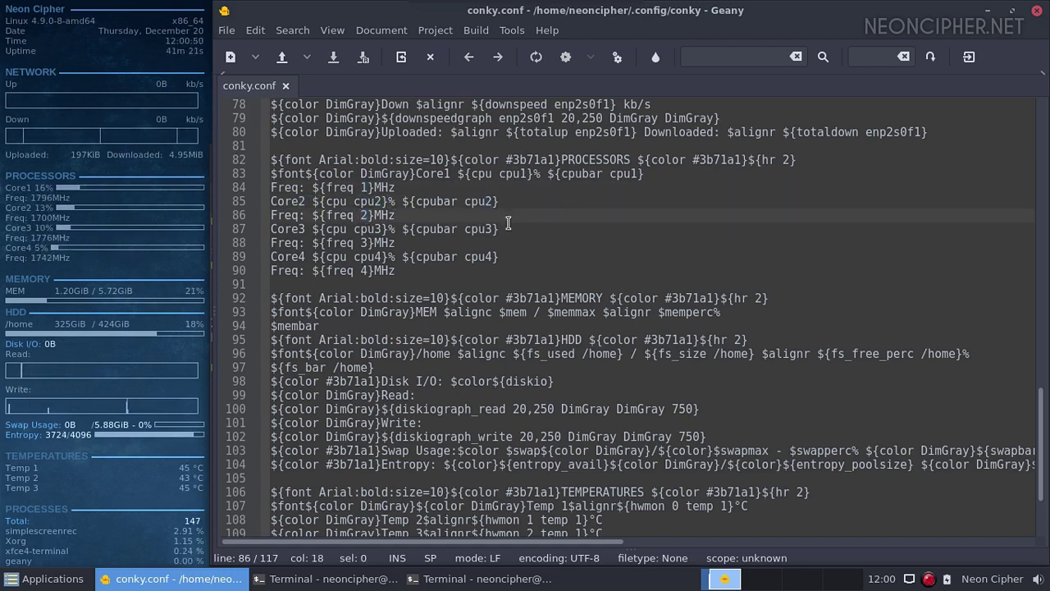
# - Delete the Core4 line and its Freq line from the PROCESSORS section and undo the deletion
pyautogui.moveTo(423, 271); pyautogui.dragTo(270, 256)
pyautogui.press('Delete')
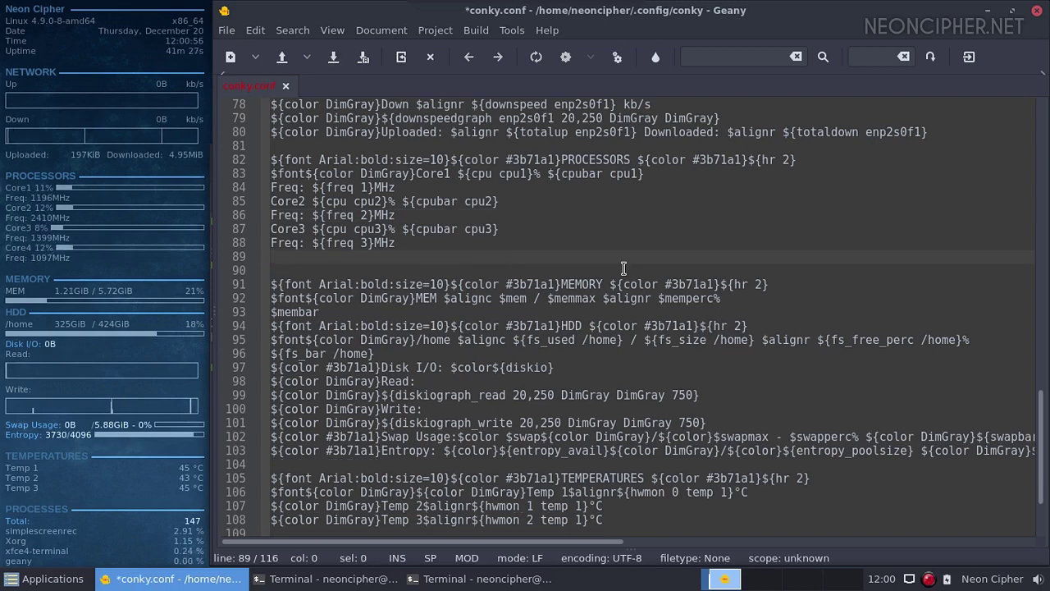
pyautogui.hotkey('ctrl', 'z')
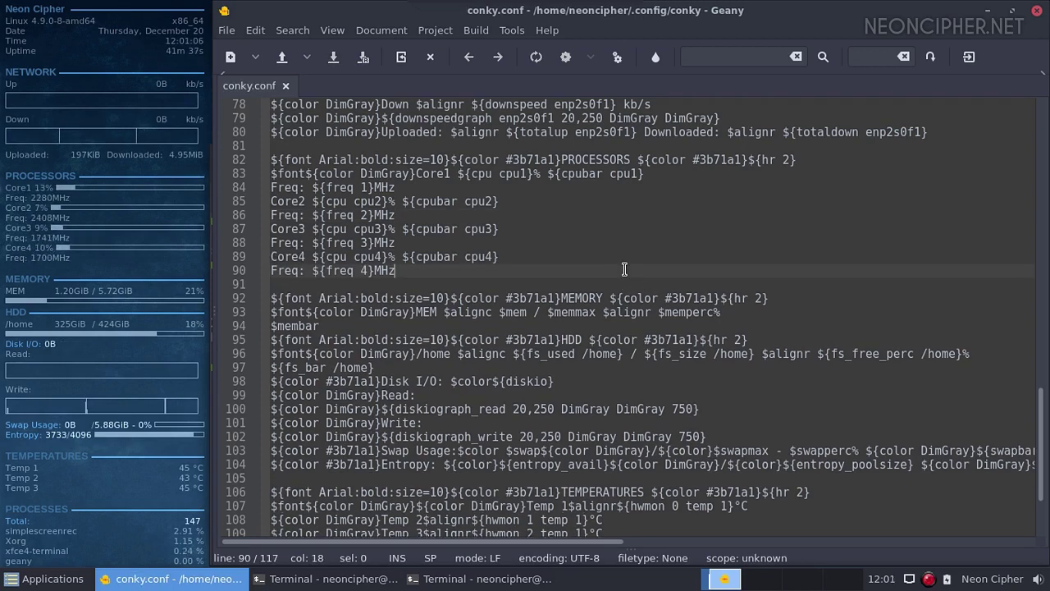
# - Duplicate the Core4 line and its Freq line directly beneath them in the PROCESSORS section
pyautogui.moveTo(396, 270); pyautogui.dragTo(260, 258)
pyautogui.rightClick(259, 257)
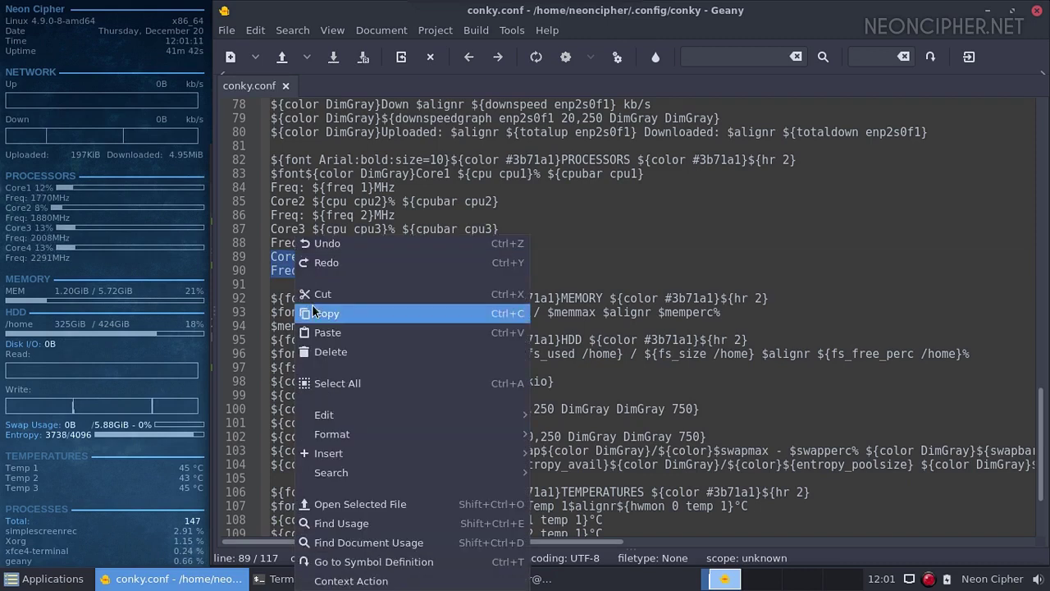
pyautogui.click(261, 312)
pyautogui.click(411, 271)
pyautogui.press('Return')
pyautogui.hotkey('ctrl', 'v')
# - Renumber the duplicated core entry to 5 in its Core label and its cpu, cpubar and freq variables
pyautogui.click(306, 284)
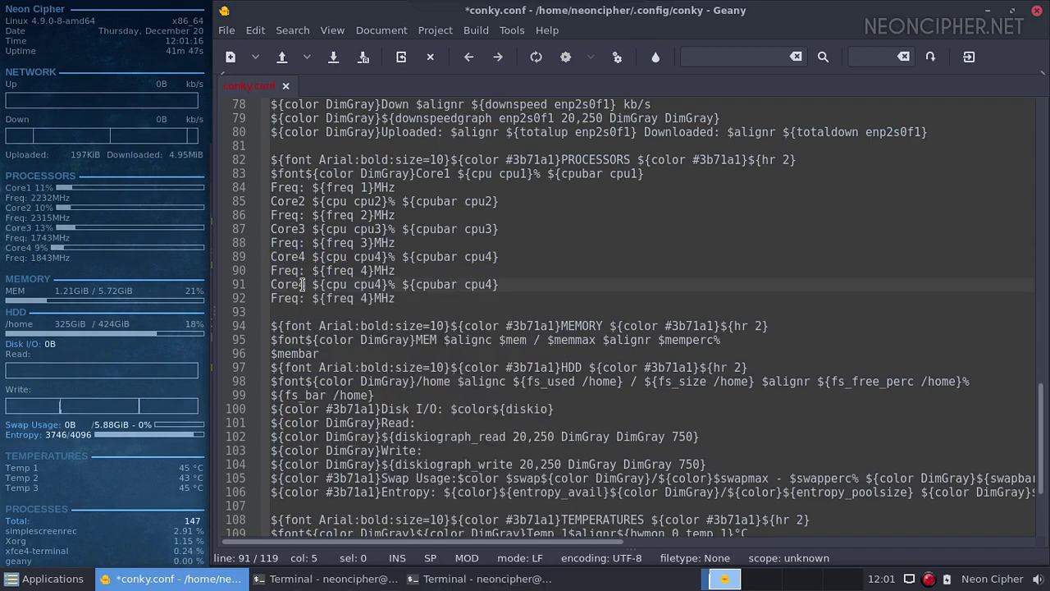
pyautogui.press('BackSpace')
pyautogui.write('5')
pyautogui.click(382, 285)
pyautogui.press('BackSpace')
pyautogui.write('5')
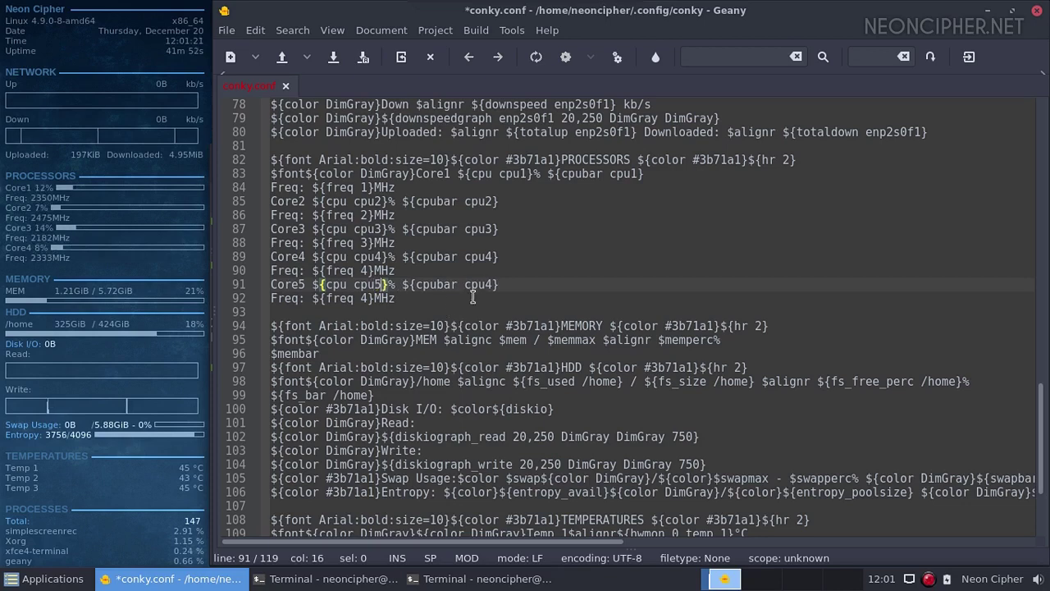
pyautogui.click(493, 285)
pyautogui.press('BackSpace')
pyautogui.write('5')
pyautogui.press('Down')
pyautogui.press('Left')
pyautogui.press('Left')
pyautogui.press('Left')
pyautogui.press('Left')
pyautogui.press('BackSpace')
pyautogui.write('5')
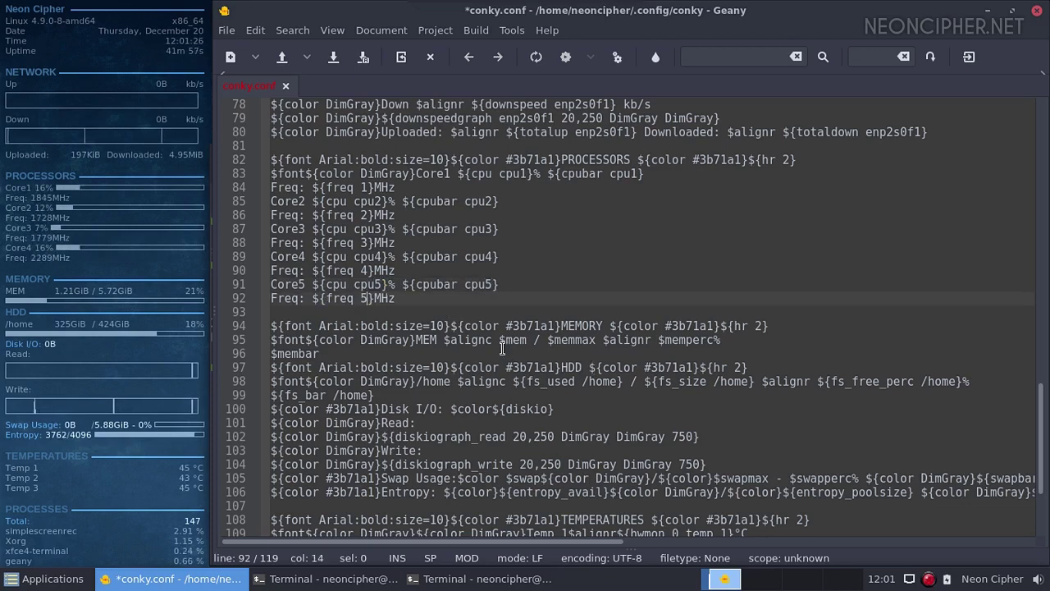
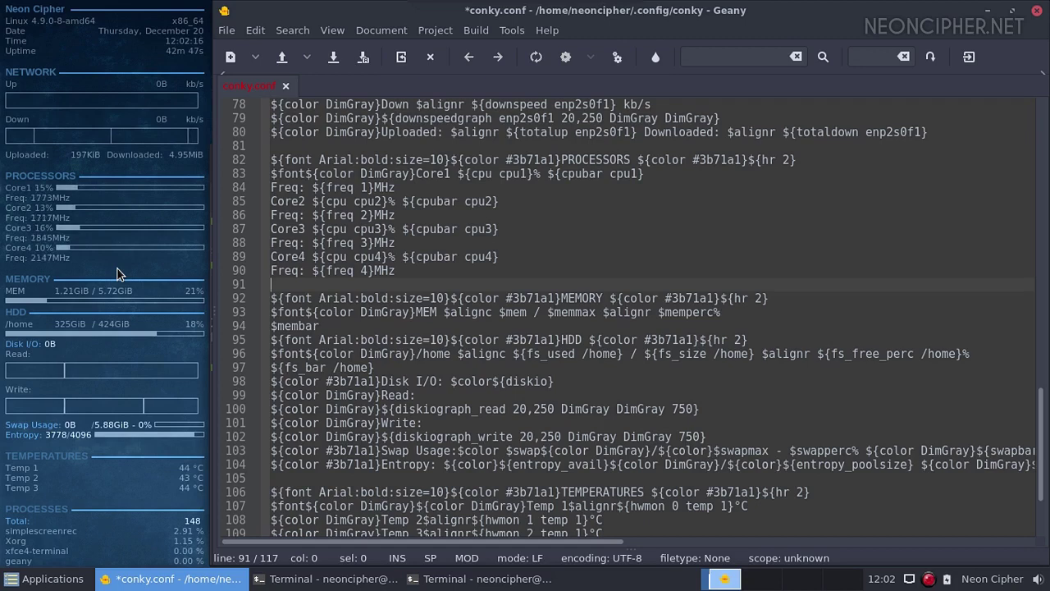
# - Examine the lines of the MEMORY section and the HDD section in conky.conf
pyautogui.click(401, 325)
pyautogui.moveTo(271, 298); pyautogui.dragTo(319, 325)
pyautogui.scroll(-3, 337, 325)
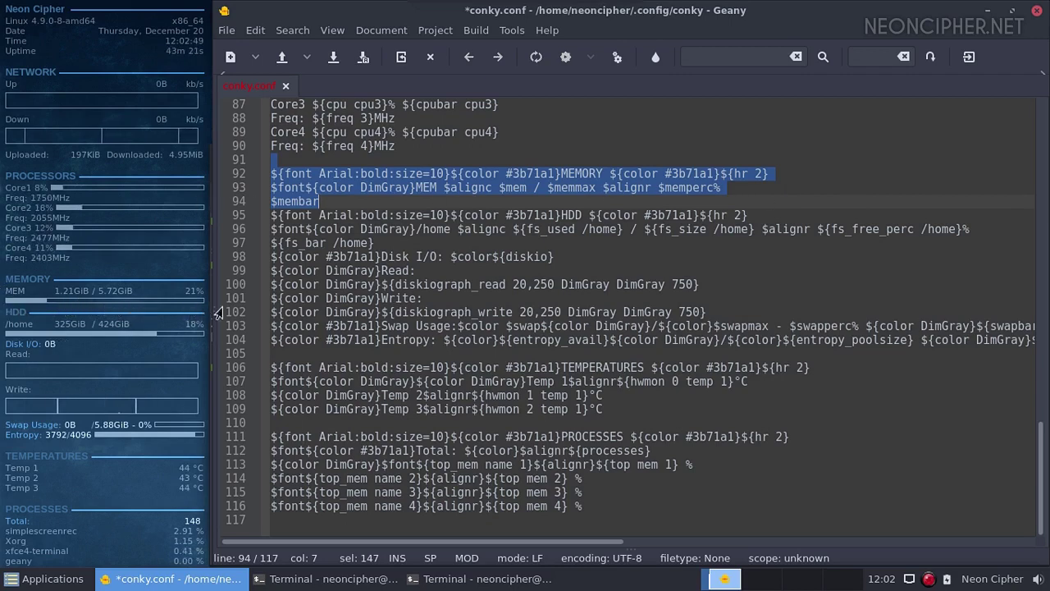
pyautogui.moveTo(262, 350); pyautogui.dragTo(244, 215)
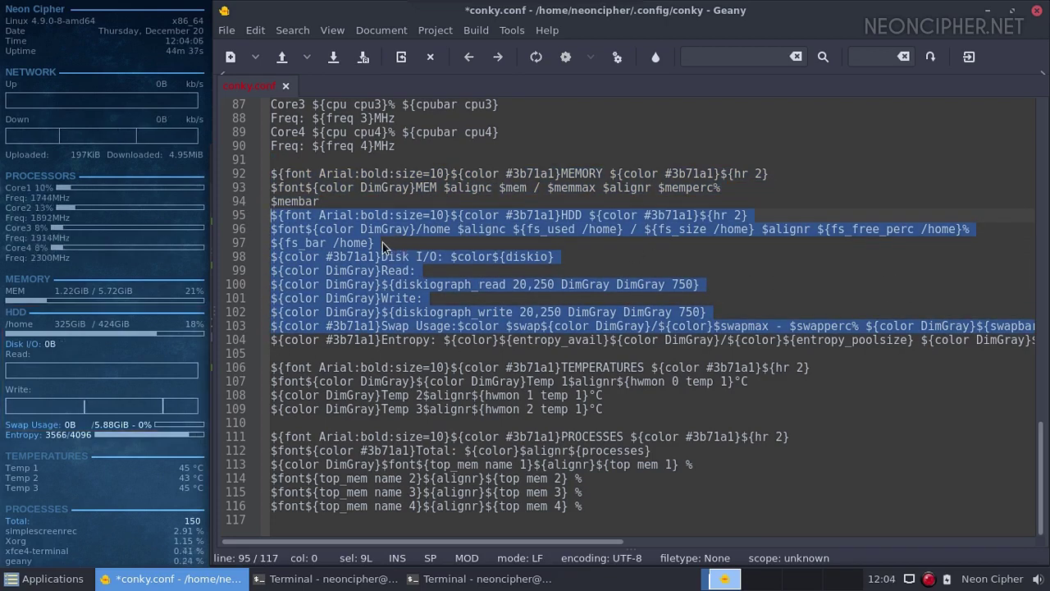
# - Duplicate the two /home usage and fs_bar lines of the HDD section directly beneath them
pyautogui.click(376, 243)
pyautogui.hotkey('shift', 'Home')
pyautogui.hotkey('shift', 'Up')
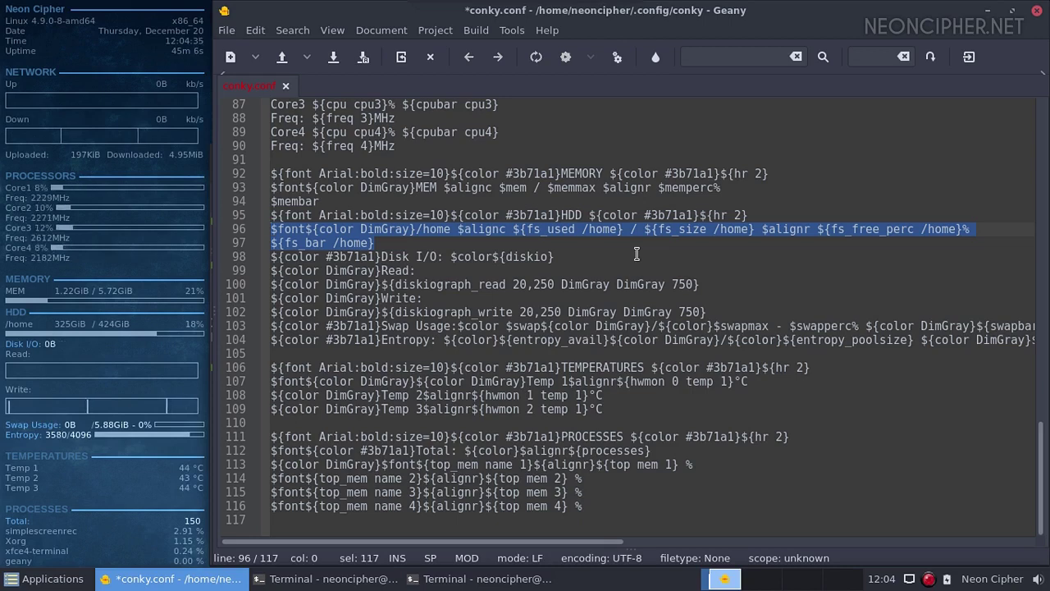
pyautogui.rightClick(554, 235)
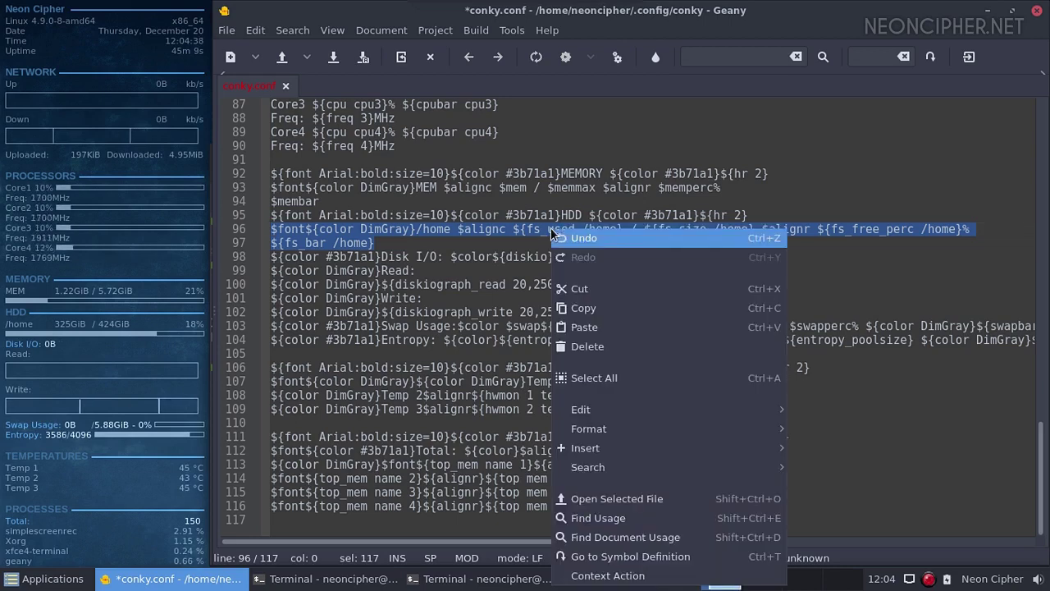
pyautogui.click(583, 307)
pyautogui.click(397, 243)
pyautogui.press('Return')
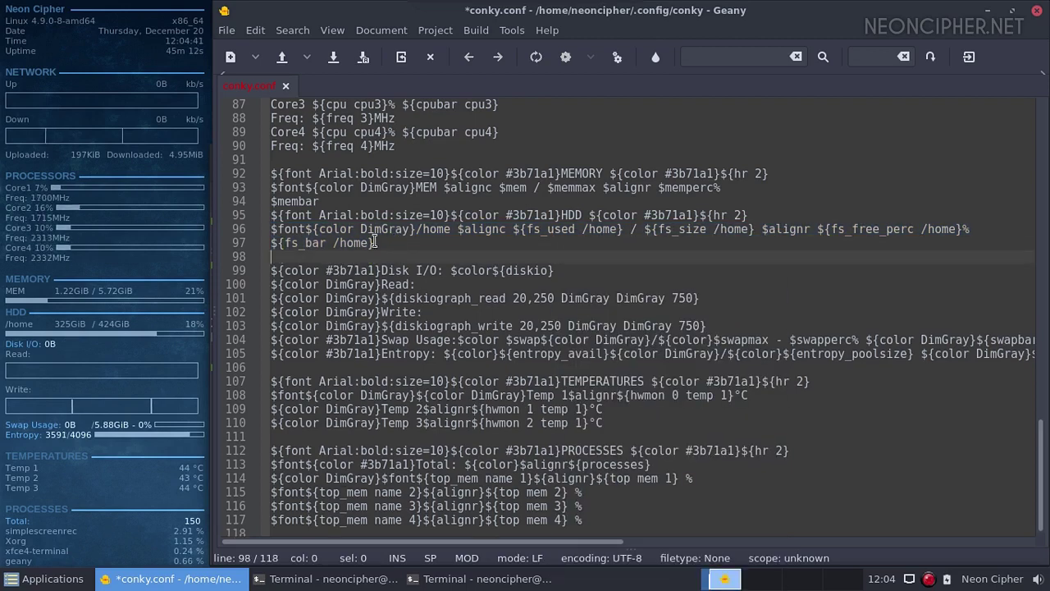
pyautogui.rightClick(337, 258)
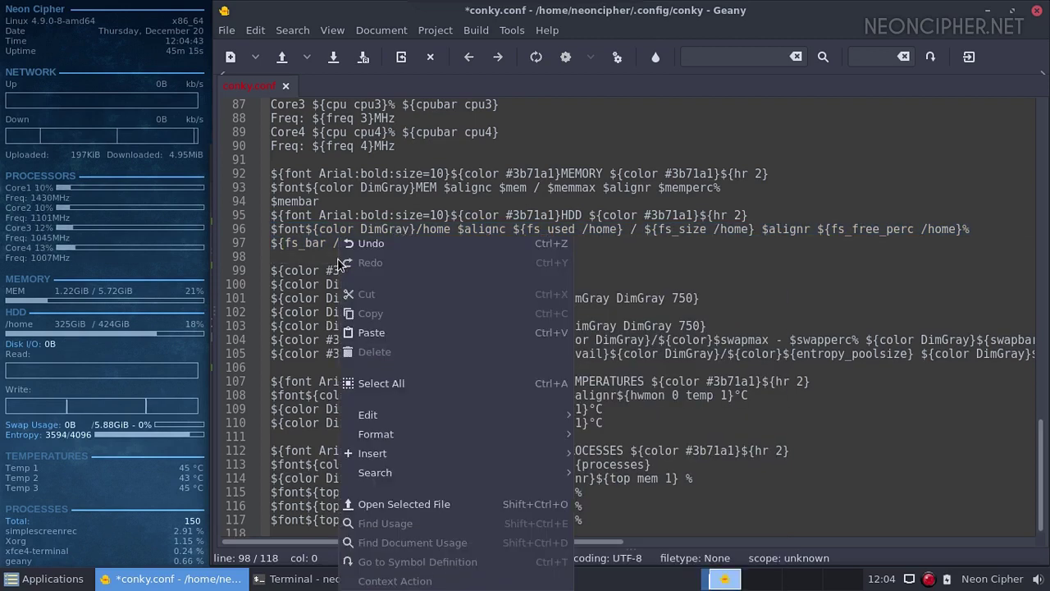
pyautogui.click(365, 329)
# - Replace home with tmp throughout the duplicated HDD lines and save conky.conf
pyautogui.doubleClick(432, 257)
pyautogui.write('tmp')
pyautogui.doubleClick(596, 257)
pyautogui.write('tmp')
pyautogui.doubleClick(724, 256)
pyautogui.write('tmp')
pyautogui.doubleClick(923, 257)
pyautogui.write('tmp')
pyautogui.doubleClick(357, 270)
pyautogui.write('tmp')
pyautogui.hotkey('ctrl', 's')
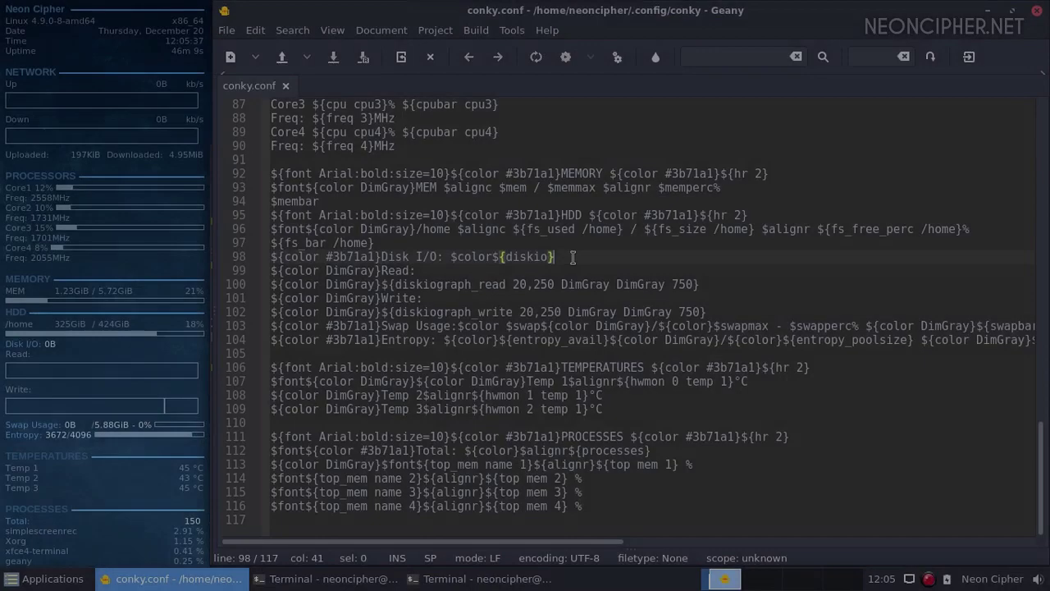
# - Review the Disk I/O, Read and Write lines of the HDD section and turn on line wrapping for the document
pyautogui.moveTo(554, 257); pyautogui.dragTo(271, 257)
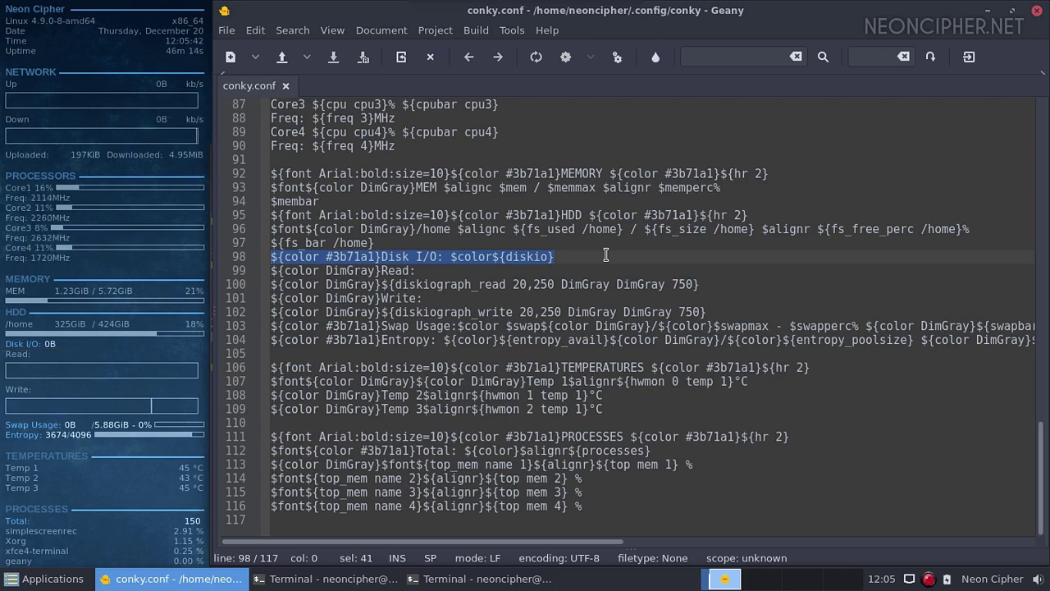
pyautogui.moveTo(707, 313); pyautogui.dragTo(238, 266)
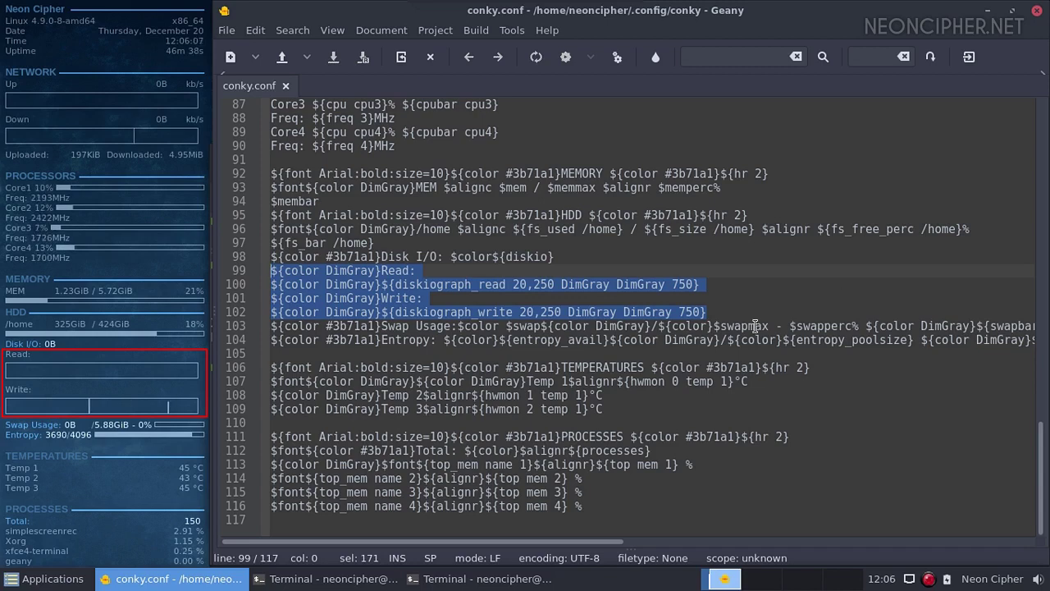
pyautogui.click(653, 326)
pyautogui.click(382, 31)
pyautogui.click(389, 49)
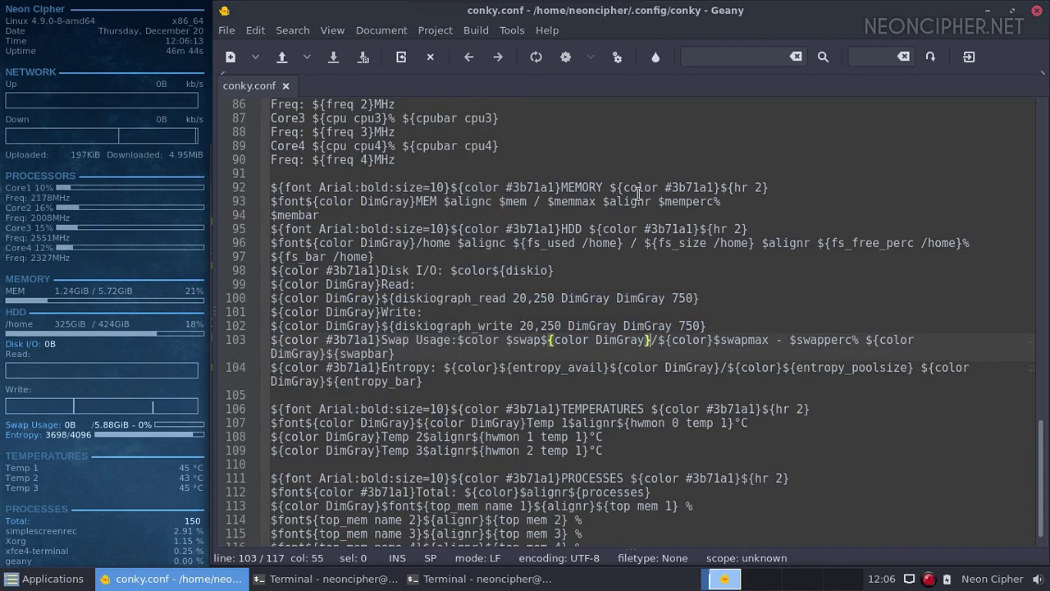
# - Examine the Swap Usage line and its swap, swapmax, swapperc and swapbar variables
pyautogui.moveTo(395, 354); pyautogui.dragTo(379, 354)
pyautogui.tripleClick(379, 354)
pyautogui.doubleClick(525, 339)
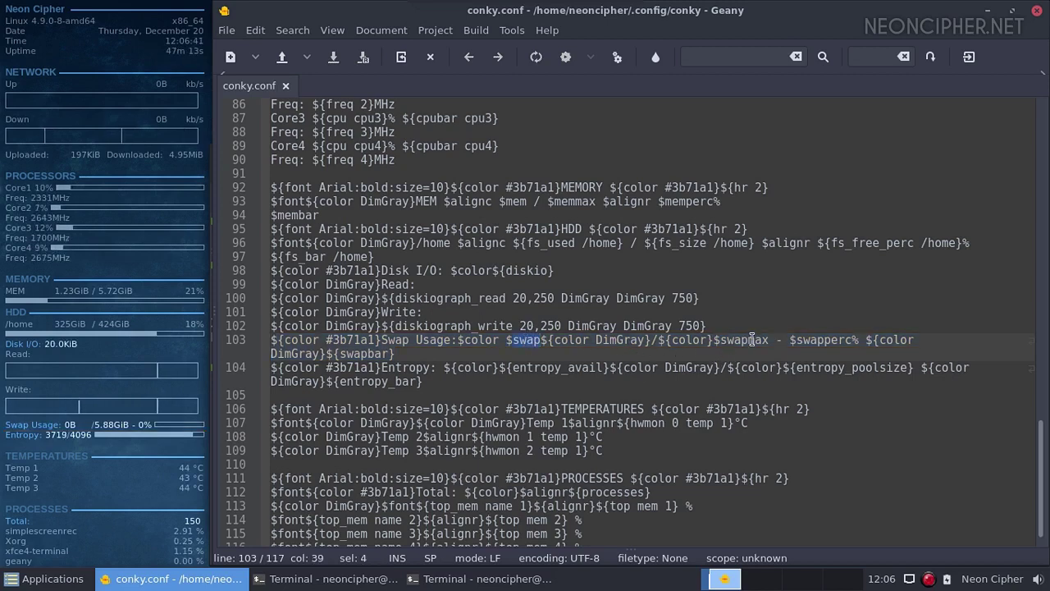
pyautogui.doubleClick(753, 340)
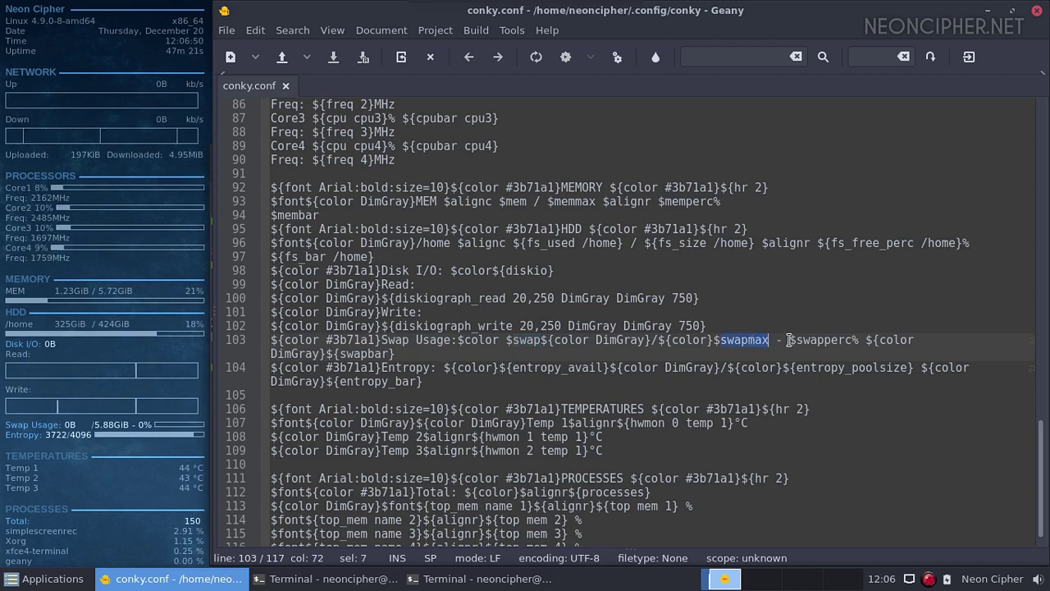
pyautogui.doubleClick(821, 342)
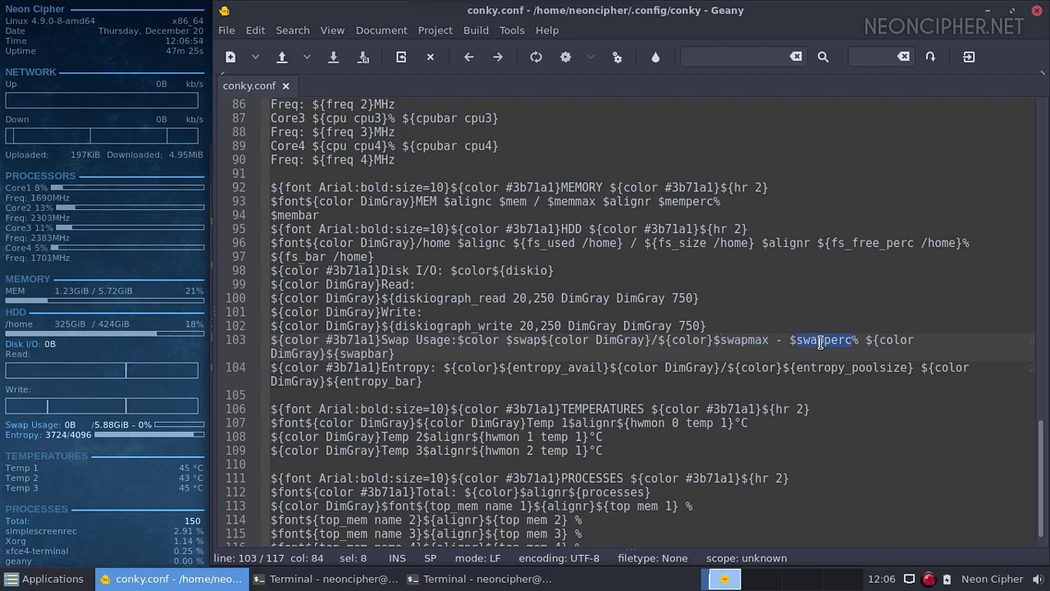
pyautogui.doubleClick(359, 354)
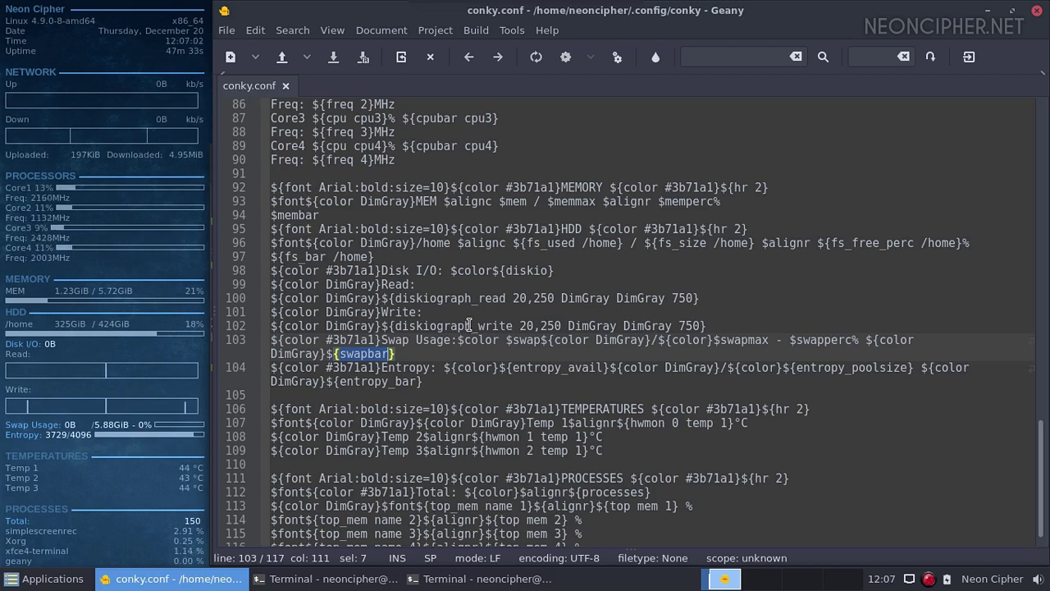
# - Examine the Entropy line and its entropy_avail, entropy_poolsize and entropy_bar variables
pyautogui.click(446, 381)
pyautogui.moveTo(452, 382); pyautogui.dragTo(249, 368)
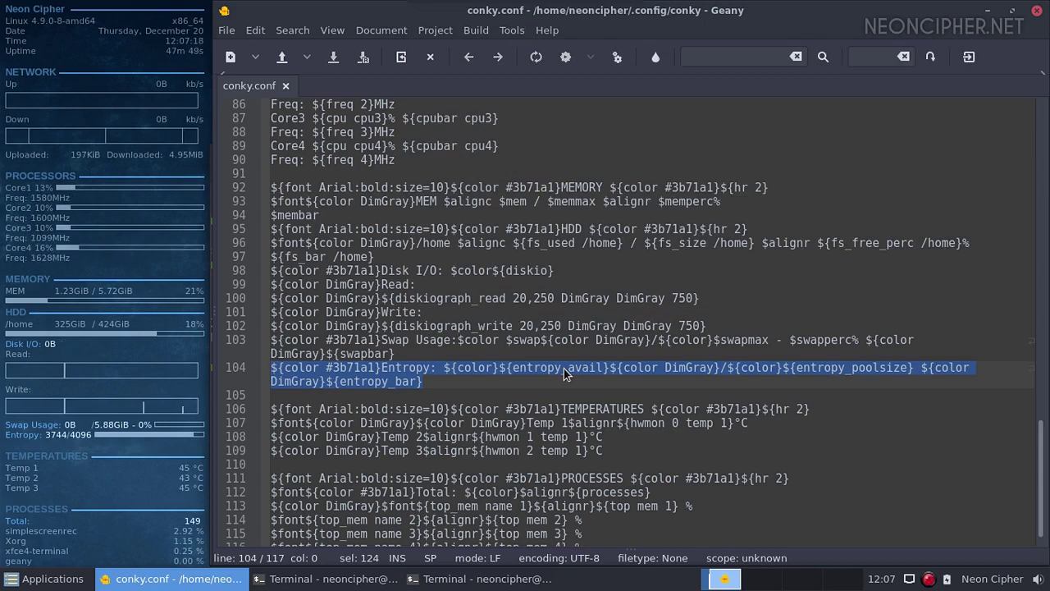
pyautogui.doubleClick(564, 369)
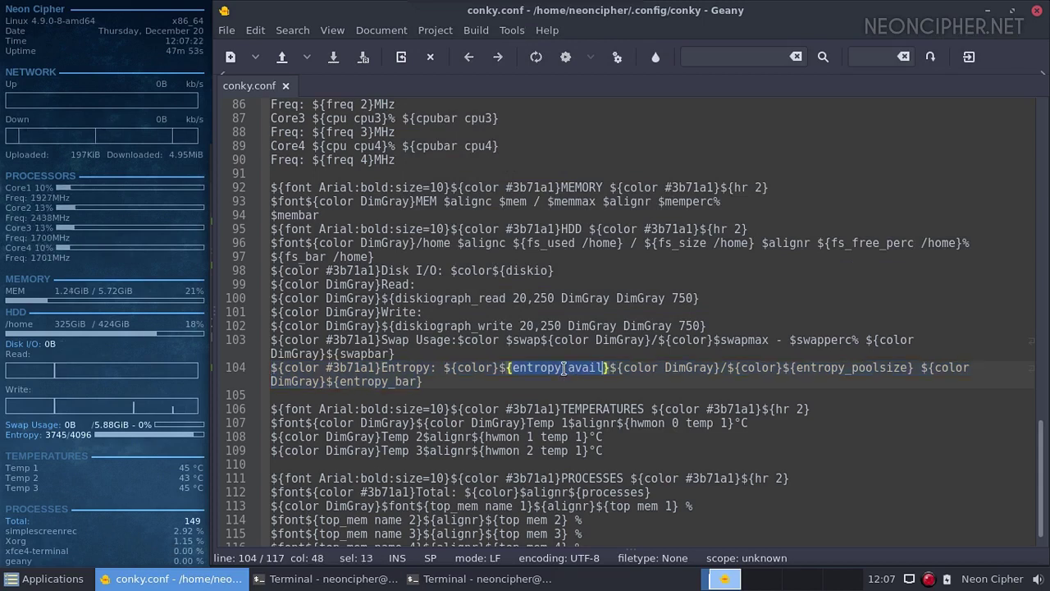
pyautogui.doubleClick(849, 369)
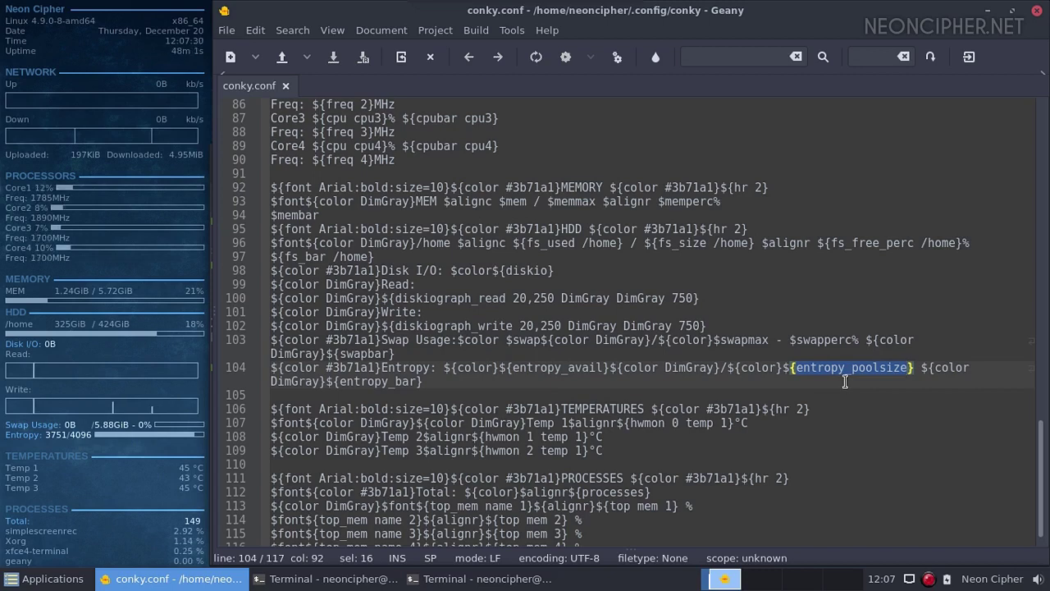
pyautogui.doubleClick(398, 382)
pyautogui.click(476, 382)
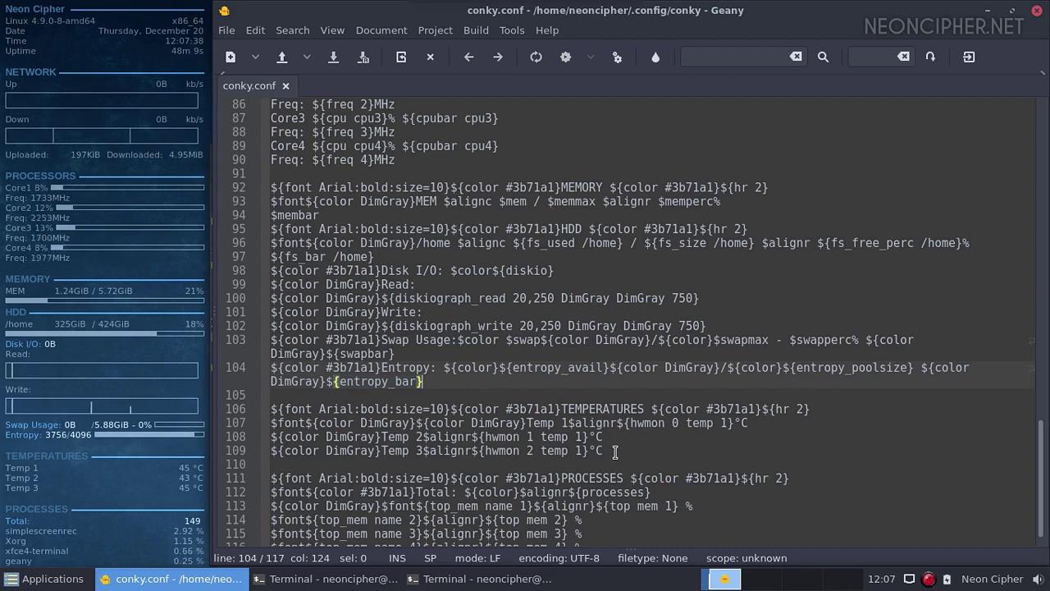
# - Review the TEMPERATURES section and list the contents of /sys/class/hwmon in a new terminal
pyautogui.moveTo(621, 456); pyautogui.dragTo(271, 408)
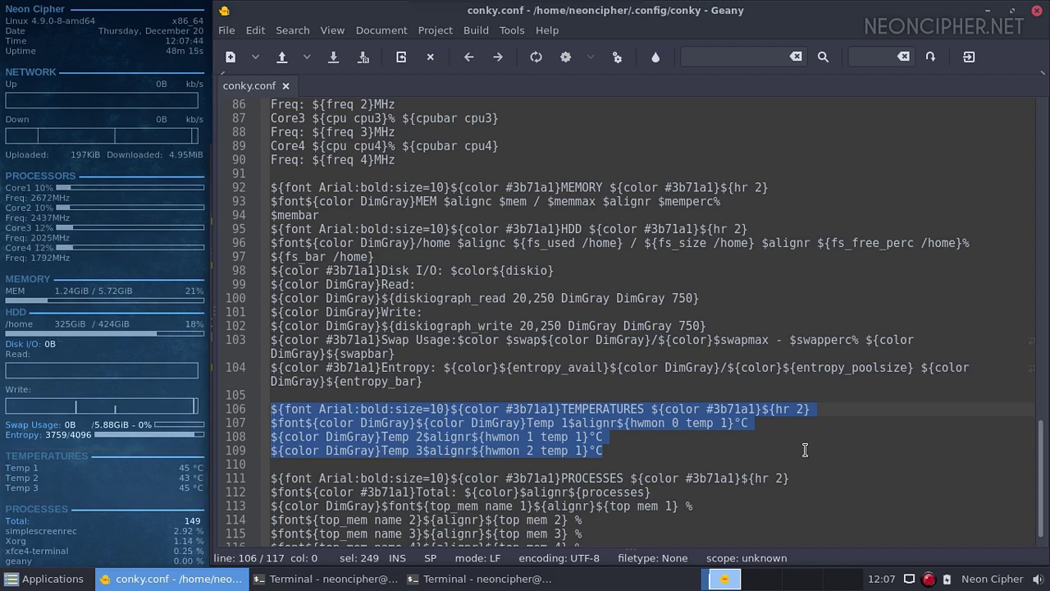
pyautogui.scroll(-1, 798, 453)
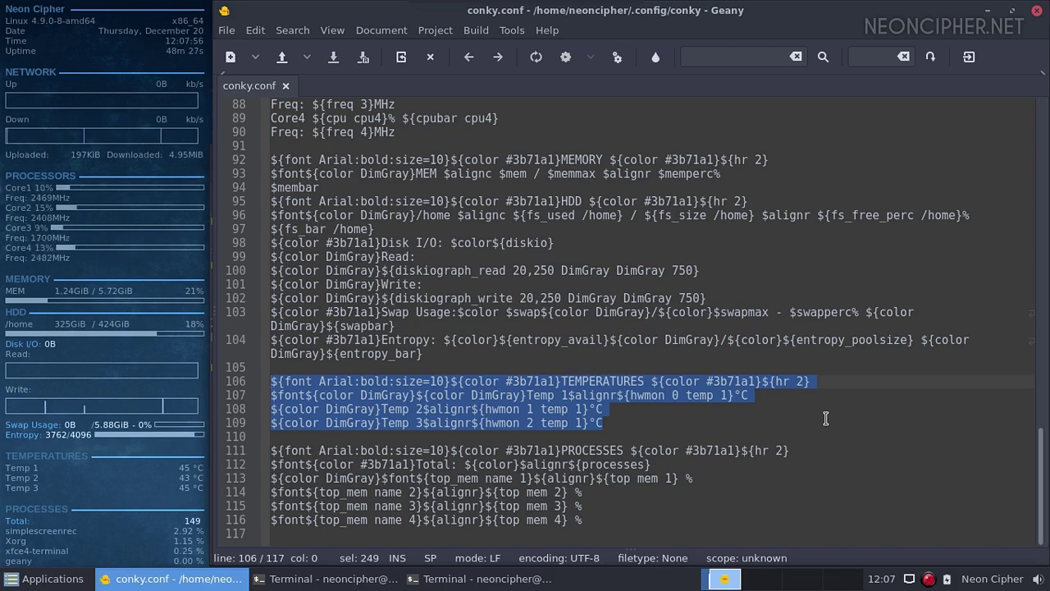
pyautogui.click(53, 578)
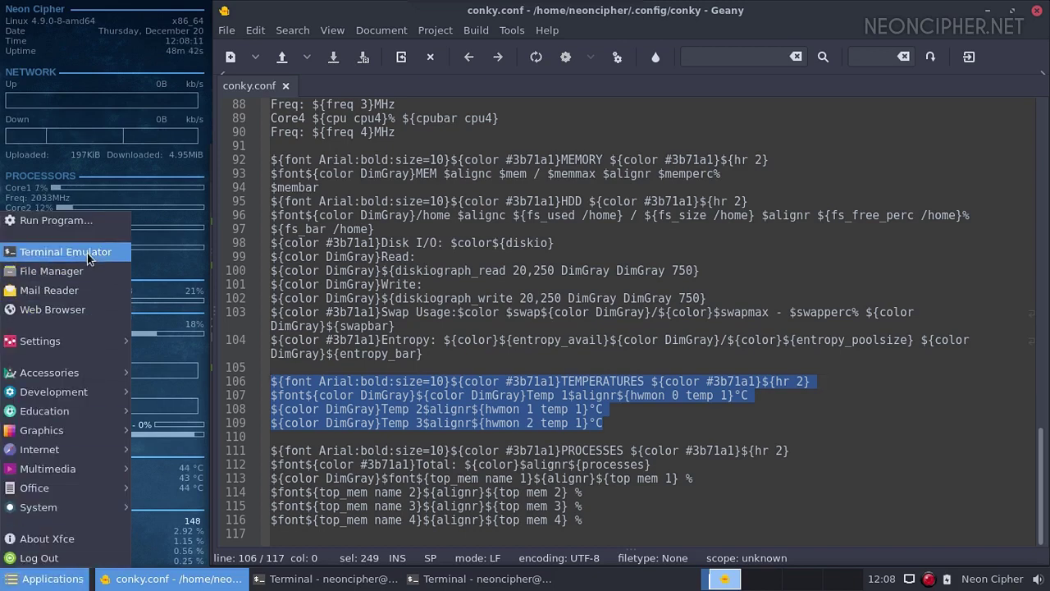
pyautogui.click(87, 253)
pyautogui.write('ls /sys/class')
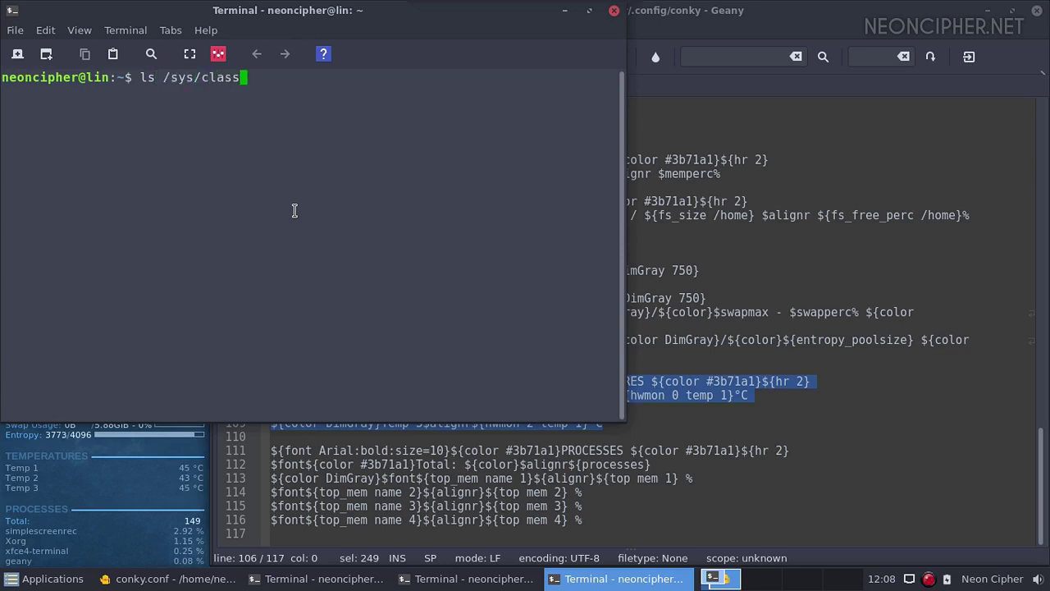
pyautogui.write('/hwmon')
pyautogui.press('Return')
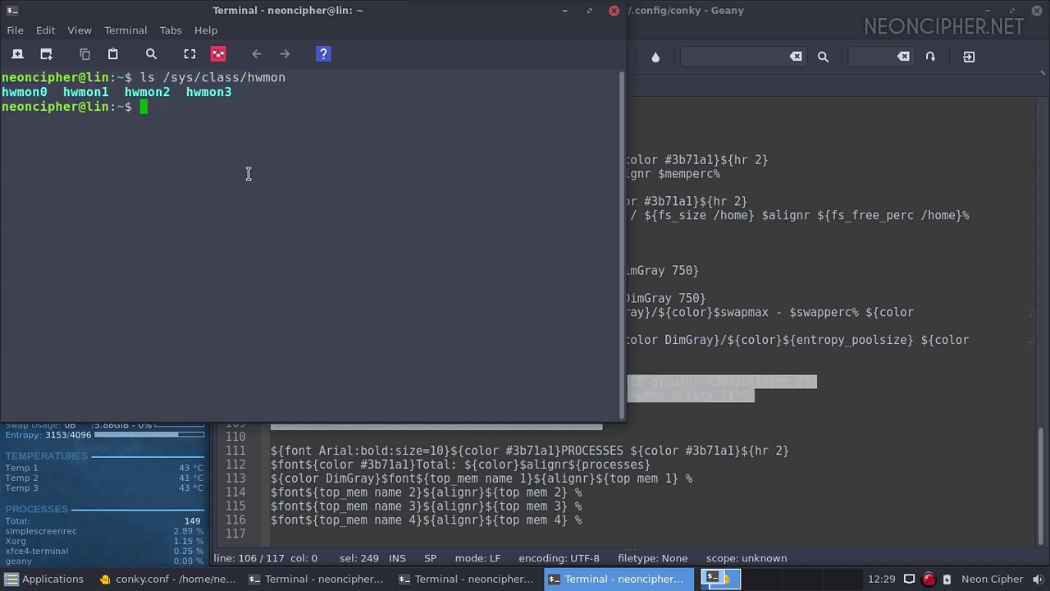
# - List the contents of the /sys/class/hwmon/hwmon0 directory in the terminal
pyautogui.press('Up')
pyautogui.write('/h')
pyautogui.press('Tab')
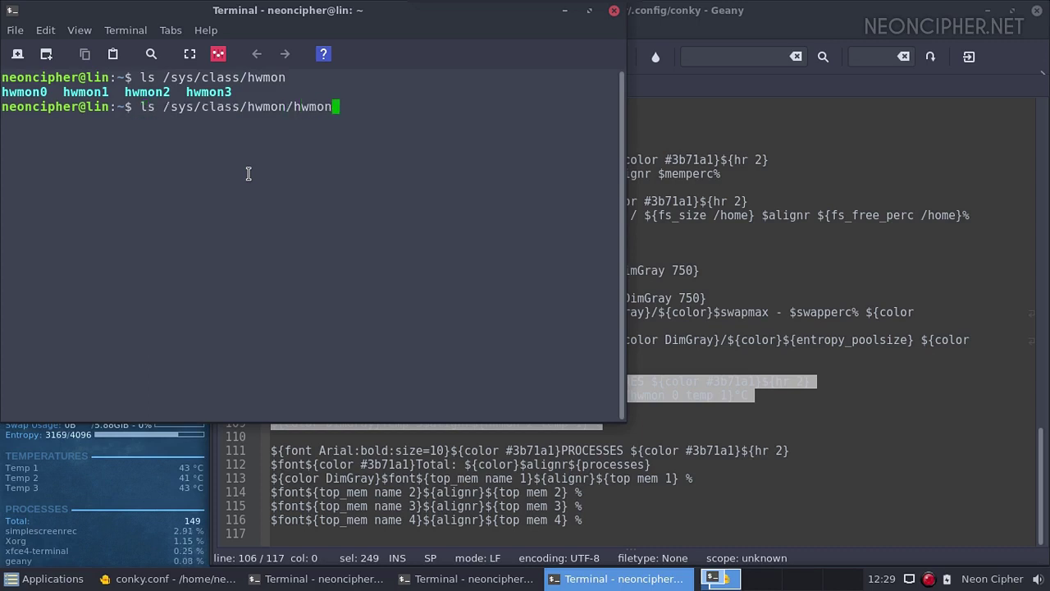
pyautogui.write('0')
pyautogui.press('Return')
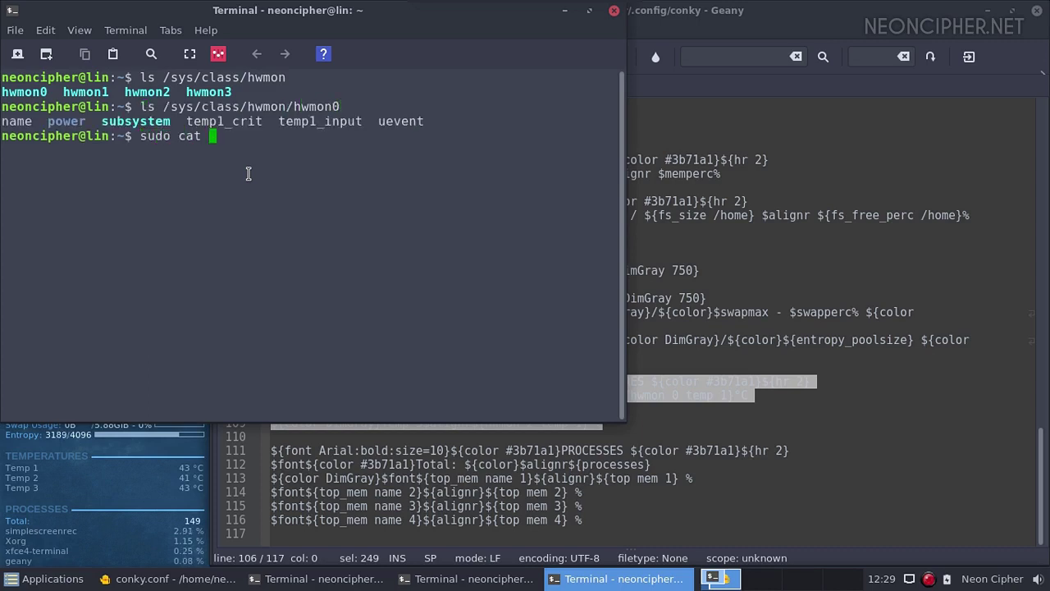
# - Display the sensor name with sudo cat /sys/class/hwmon/hwmon0/name, entering the sudo password
pyautogui.write('sudo cat /sys/c')
pyautogui.press('Tab')
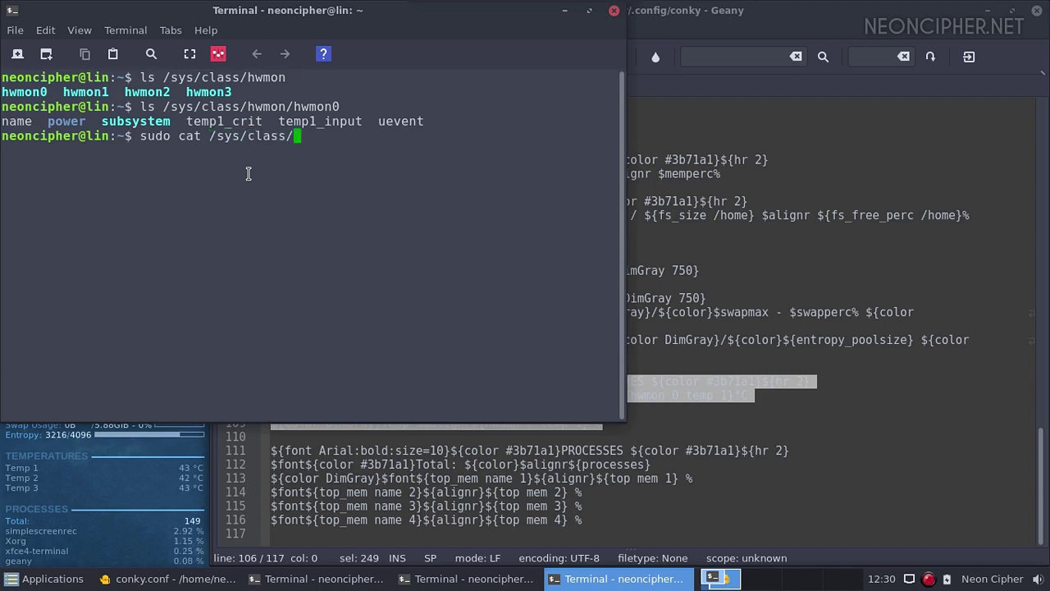
pyautogui.write('hwmon/')
pyautogui.press('Tab')
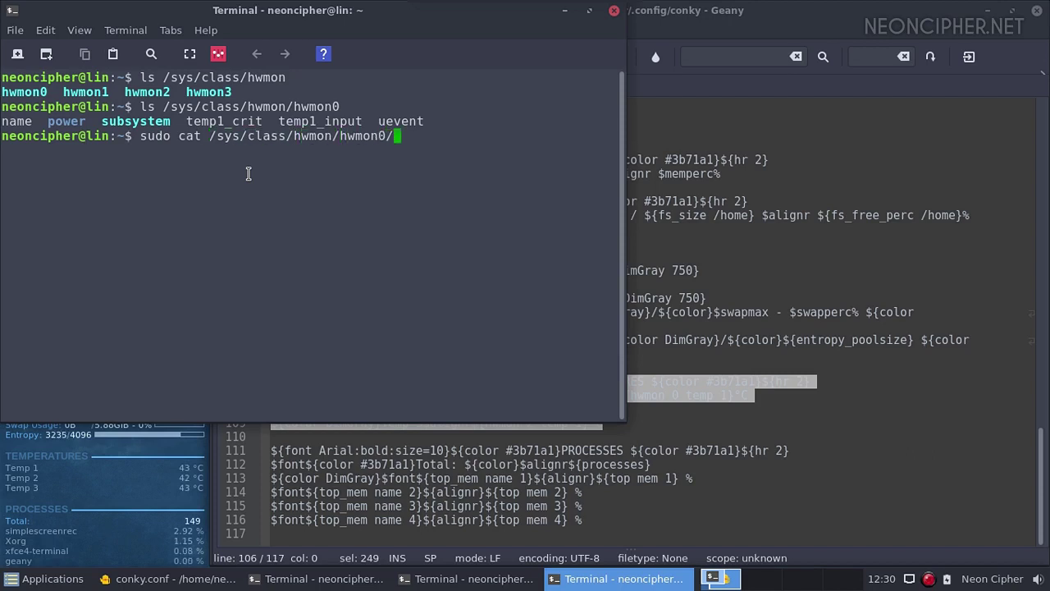
pyautogui.press('Return')
pyautogui.press('Return')
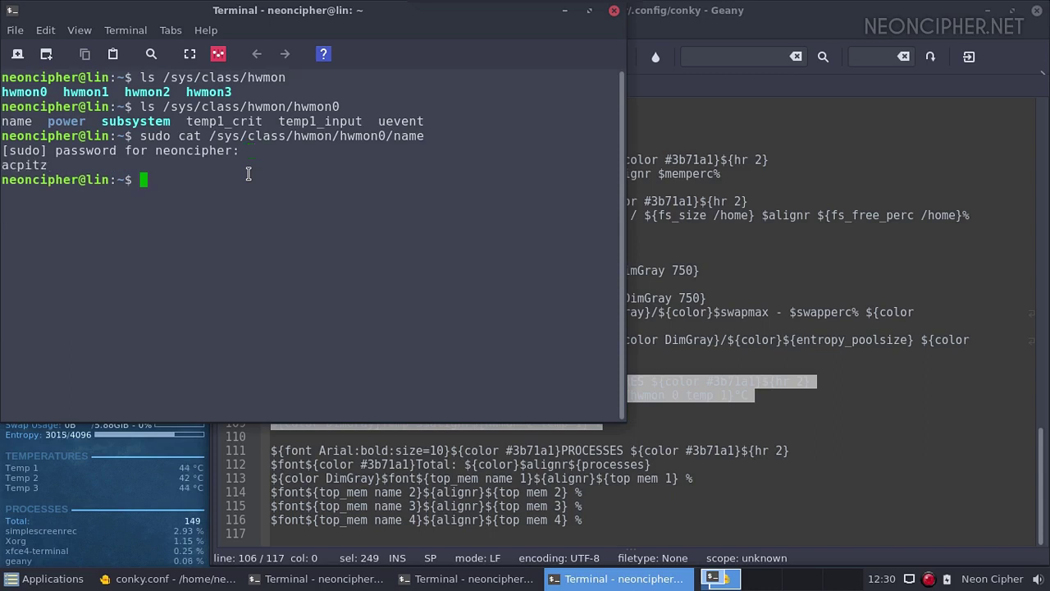
# - Display the sensor name of hwmon1 with sudo cat /sys/class/hwmon/hwmon1/name
pyautogui.press('Up')
pyautogui.press('Left')
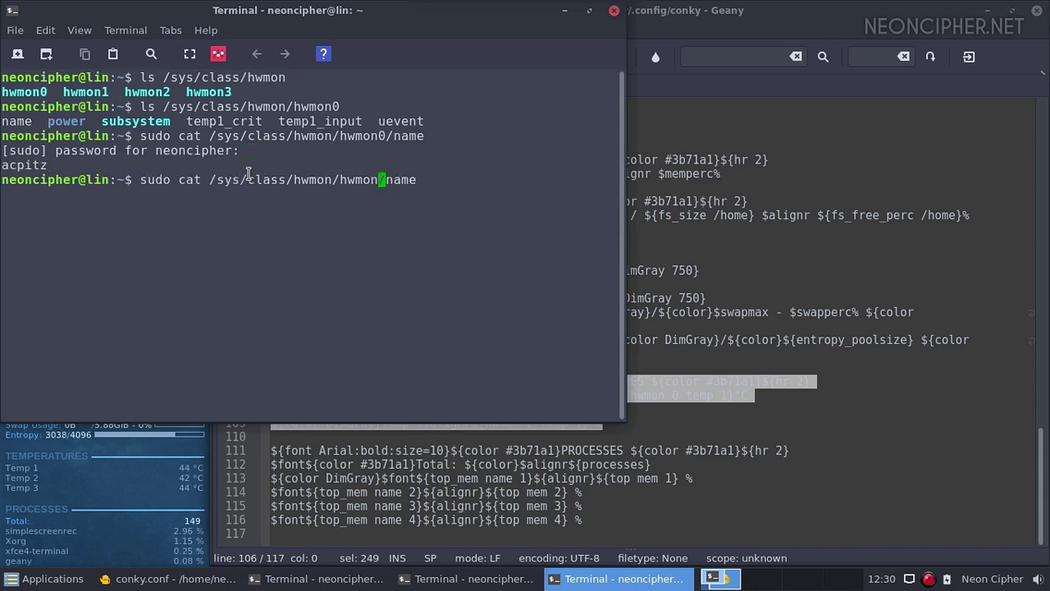
pyautogui.press('Delete')
pyautogui.write('1')
pyautogui.press('Return')
# - Display the sensor names of hwmon2 and hwmon3 by reading their name files with sudo cat
pyautogui.press('Up')
pyautogui.press('Delete')
pyautogui.write('2')
pyautogui.press('Return')
pyautogui.press('Up')
pyautogui.press('Left')
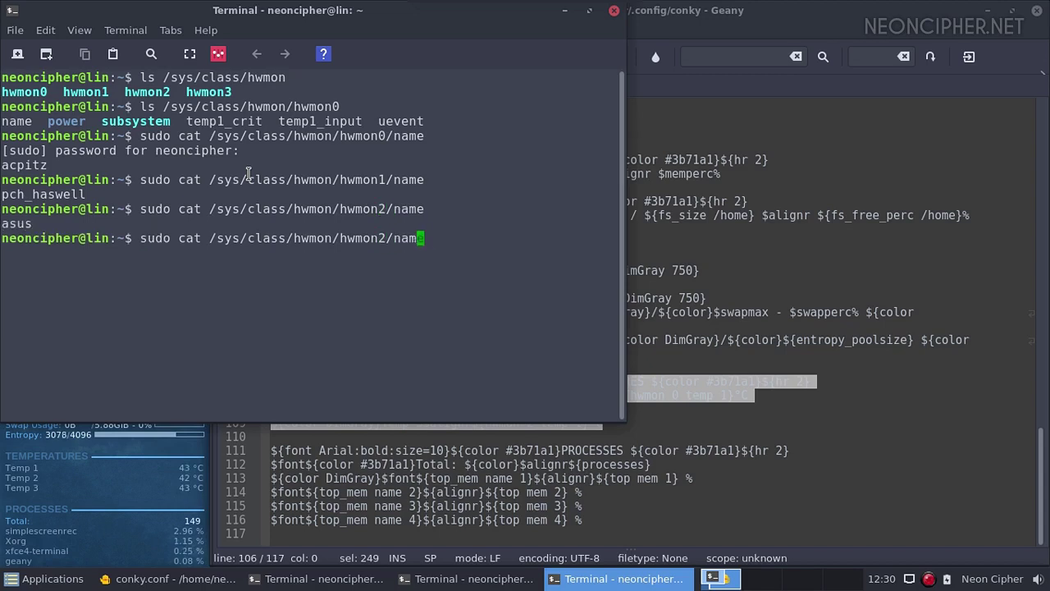
pyautogui.write('3')
pyautogui.press('Return')
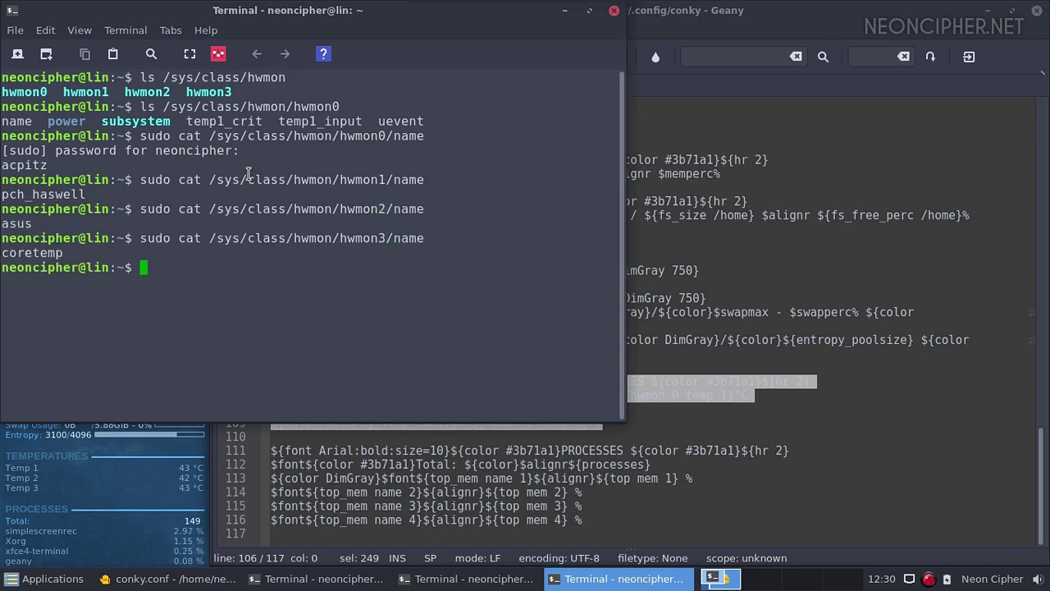
# - List the contents of the /sys/class/hwmon/hwmon1 directory
pyautogui.press('Up')
pyautogui.press('Up')
pyautogui.press('Up')
pyautogui.press('Up')
pyautogui.press('Up')
pyautogui.press('BackSpace')
pyautogui.write('1')
pyautogui.press('Return')
# - List the contents of the /sys/class/hwmon/hwmon2 directory
pyautogui.press('Up')
pyautogui.press('Up')
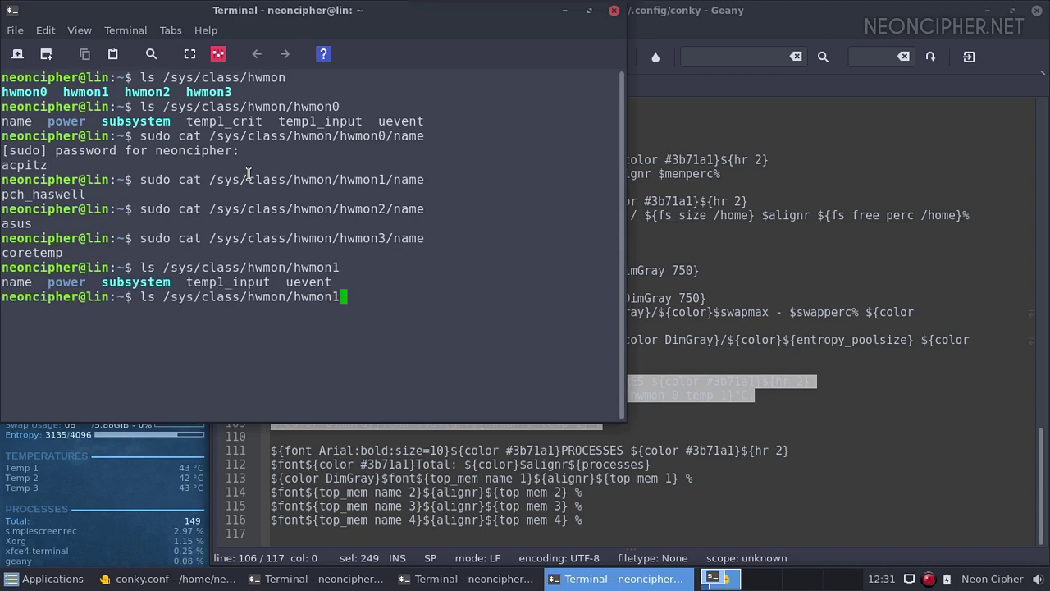
pyautogui.press('Down')
pyautogui.press('BackSpace')
pyautogui.write('2')
pyautogui.press('Return')
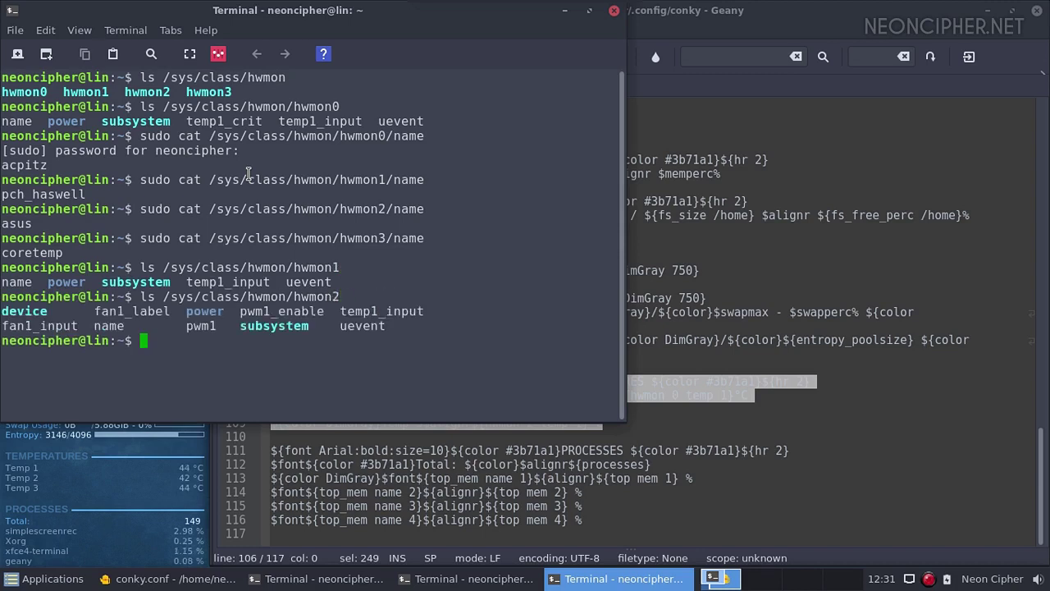
# - List the contents of /sys/class/hwmon/hwmon3 and return to the TEMPERATURES section of conky.conf
pyautogui.press('Up')
pyautogui.press('BackSpace')
pyautogui.write('3')
pyautogui.press('Return')
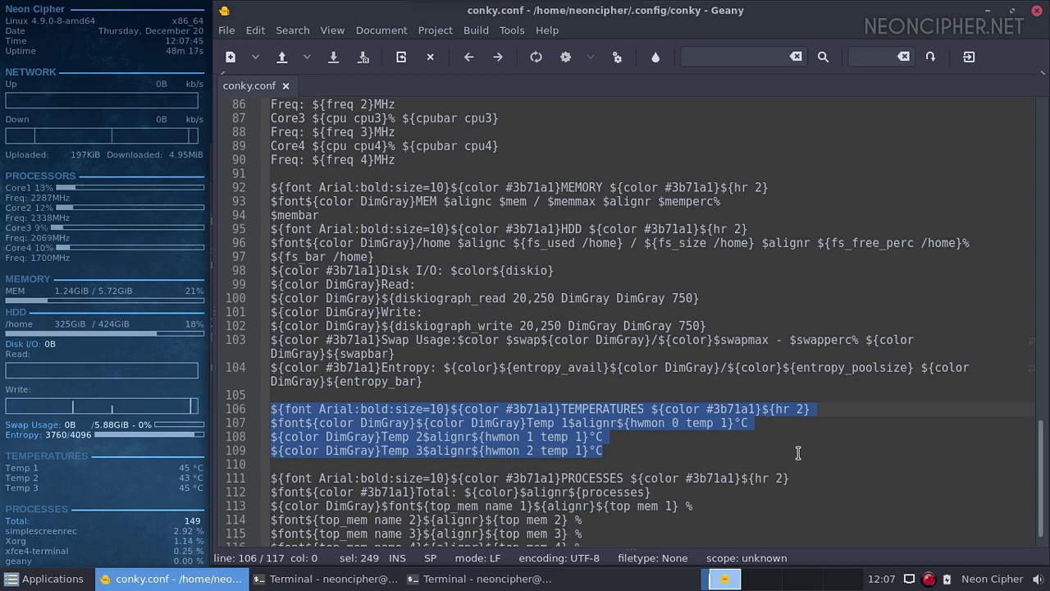
pyautogui.scroll(-1, 805, 450)
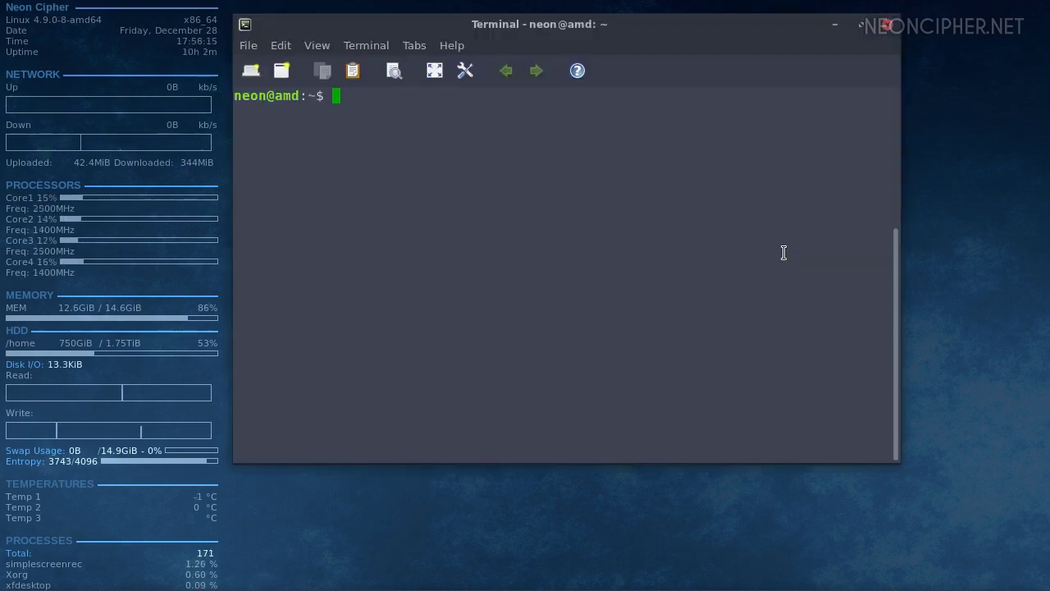
# - On the AMD machine, list the contents of /sys/class/hwmon/ and of its hwmon0 directory
pyautogui.write('ls /sys/')
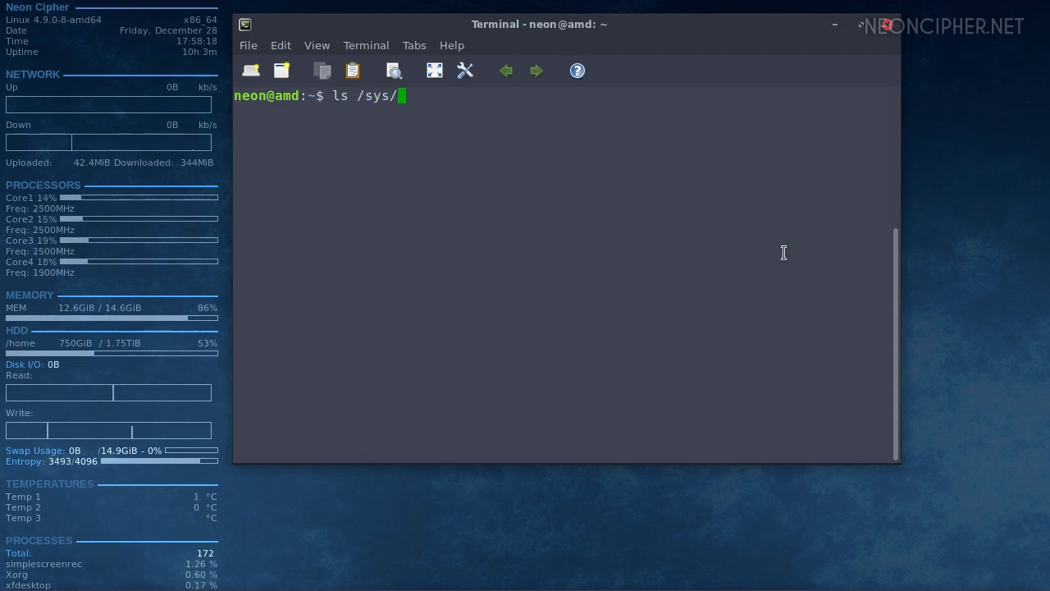
pyautogui.write('class/hwmon/')
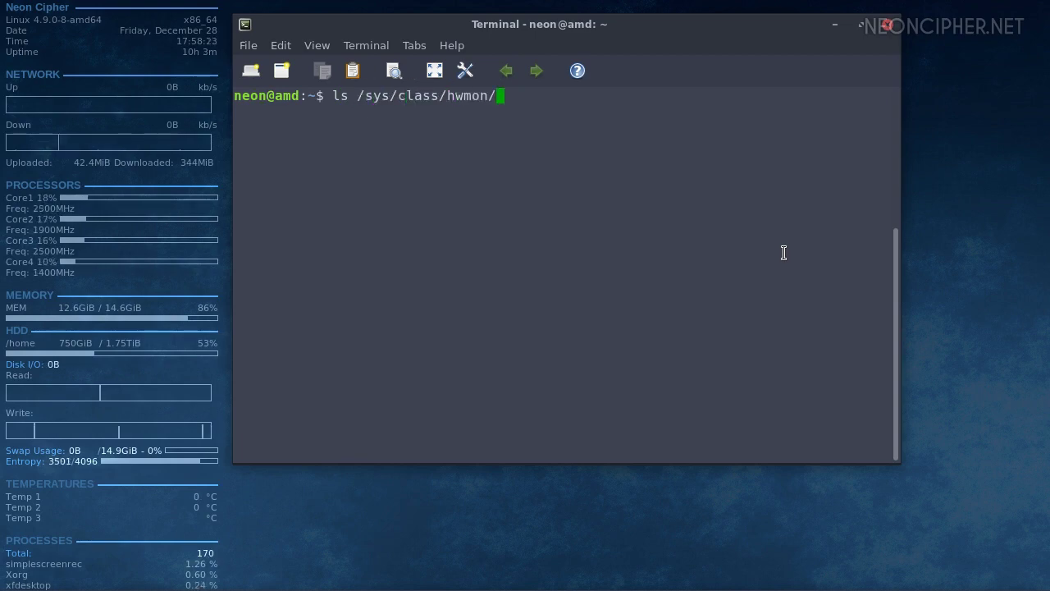
pyautogui.press('Return')
pyautogui.press('Up')
pyautogui.write('hwmon0')
pyautogui.press('Return')
# - List the contents of the hwmon1 and hwmon2 directories under /sys/class/hwmon on the AMD machine
pyautogui.press('Up')
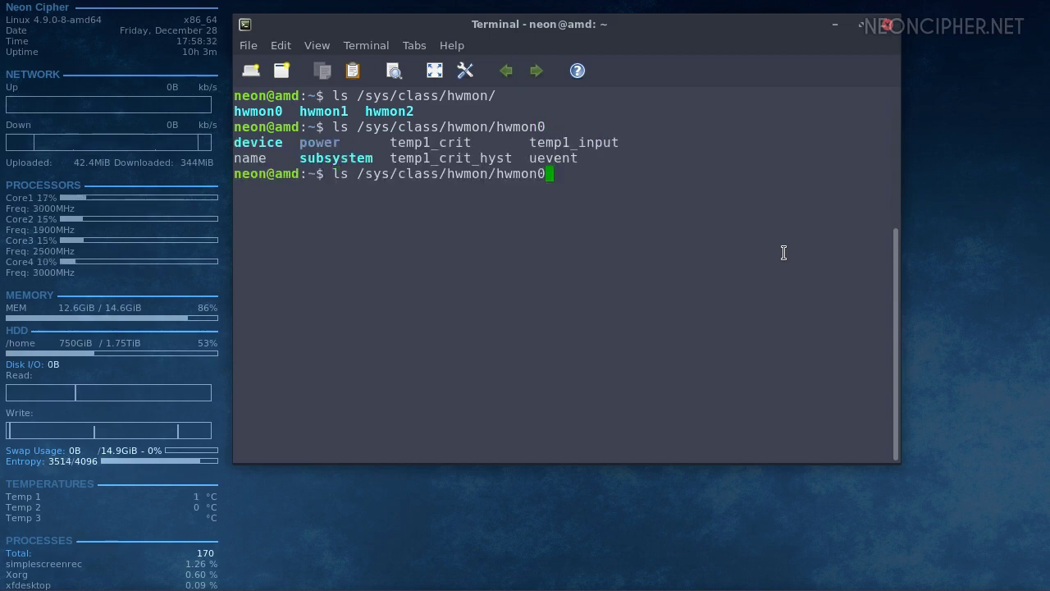
pyautogui.press('BackSpace')
pyautogui.write('1')
pyautogui.press('Return')
pyautogui.press('Up')
pyautogui.press('BackSpace')
pyautogui.write('2')
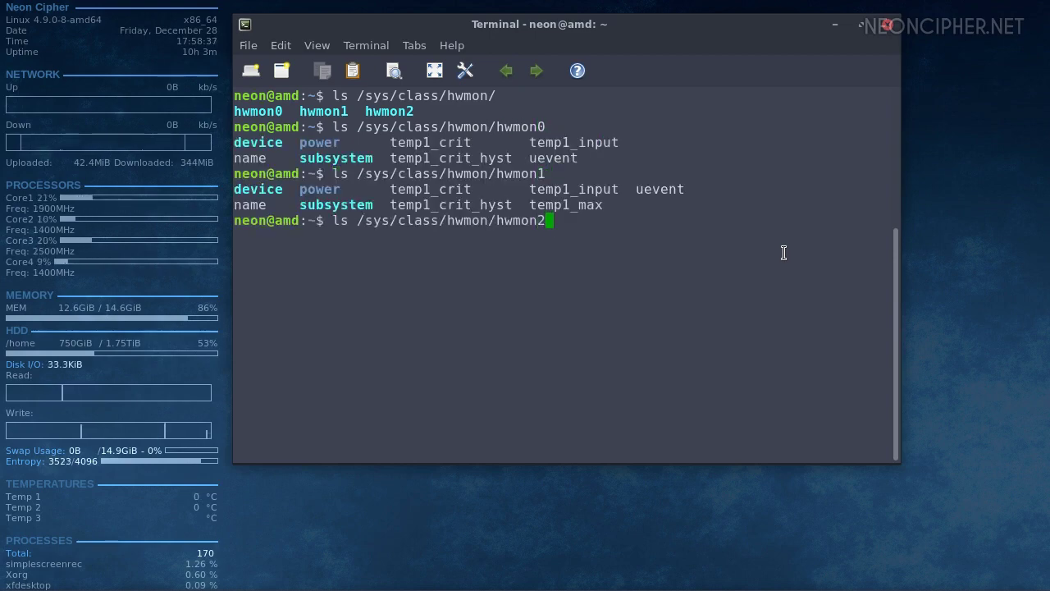
pyautogui.press('Return')
# - Display the AMD machine's first sensor name with sudo cat /sys/class/hwmon/hwmon0/name
pyautogui.write('su')
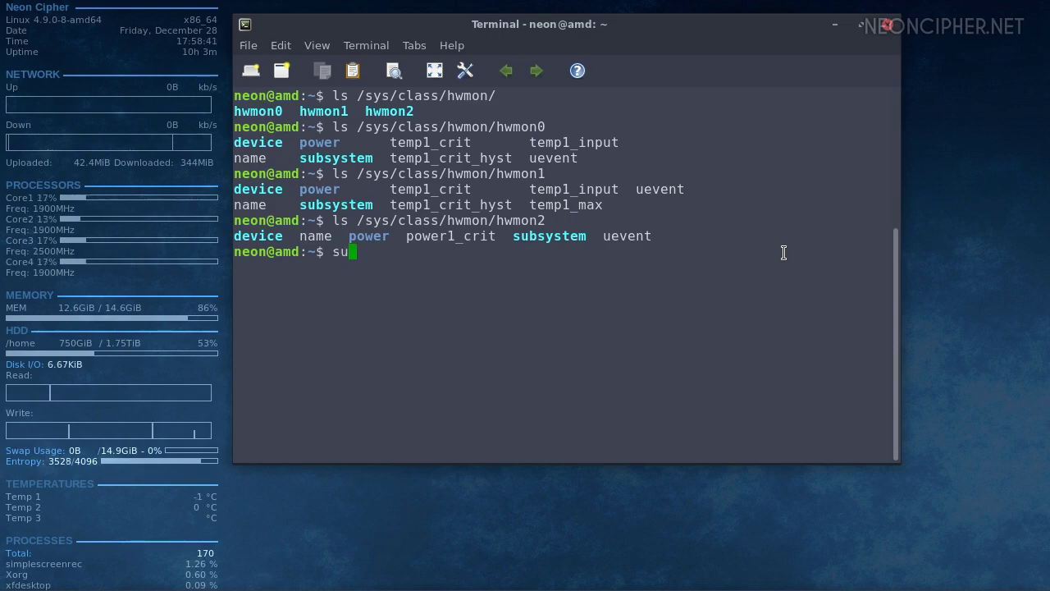
pyautogui.write('do cat /s')
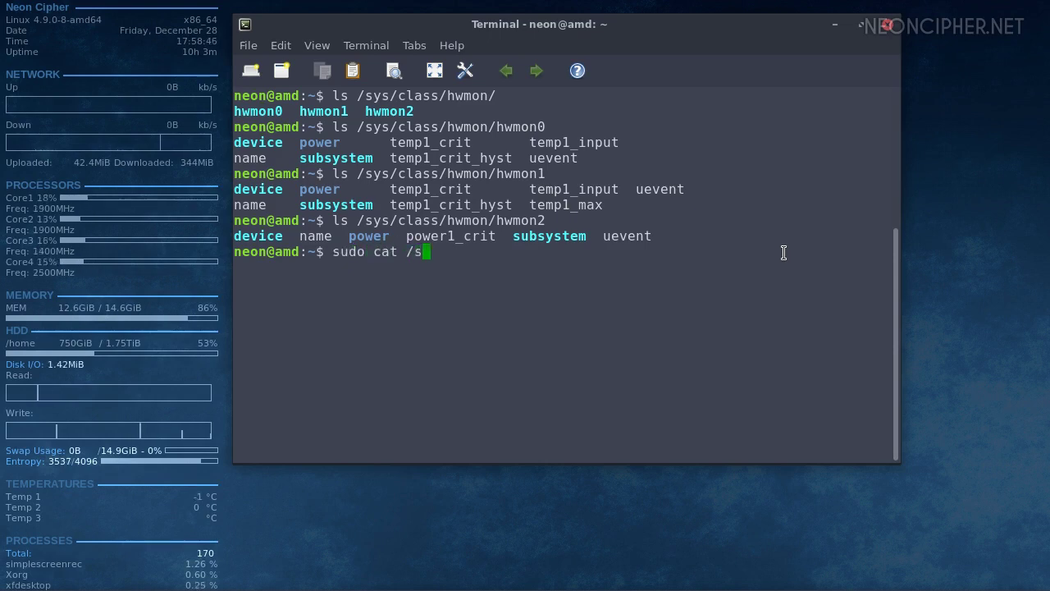
pyautogui.write('ys/class/hwmon/')
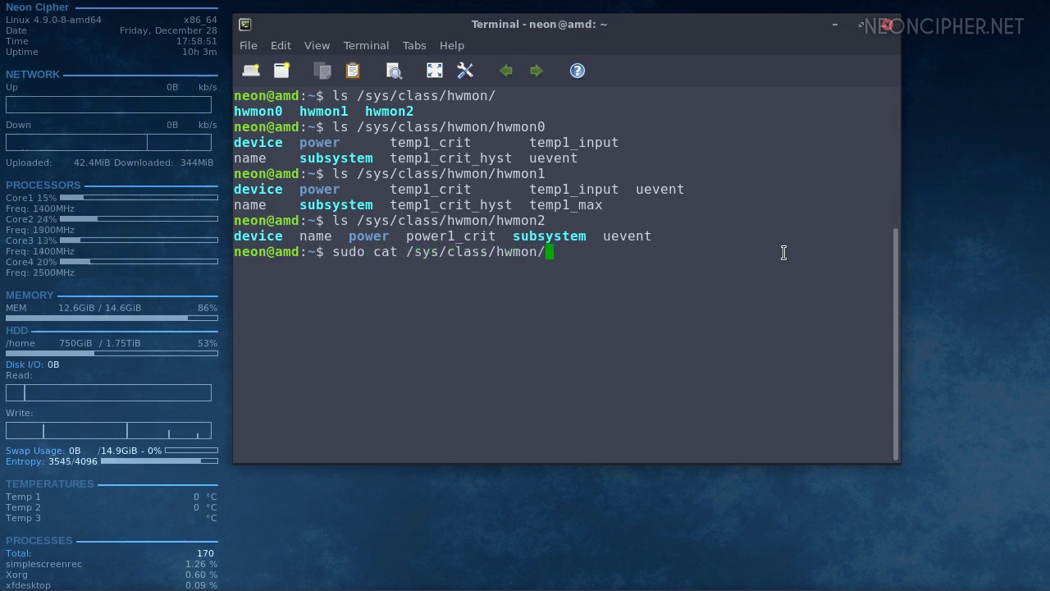
pyautogui.write('hwmon0/name')
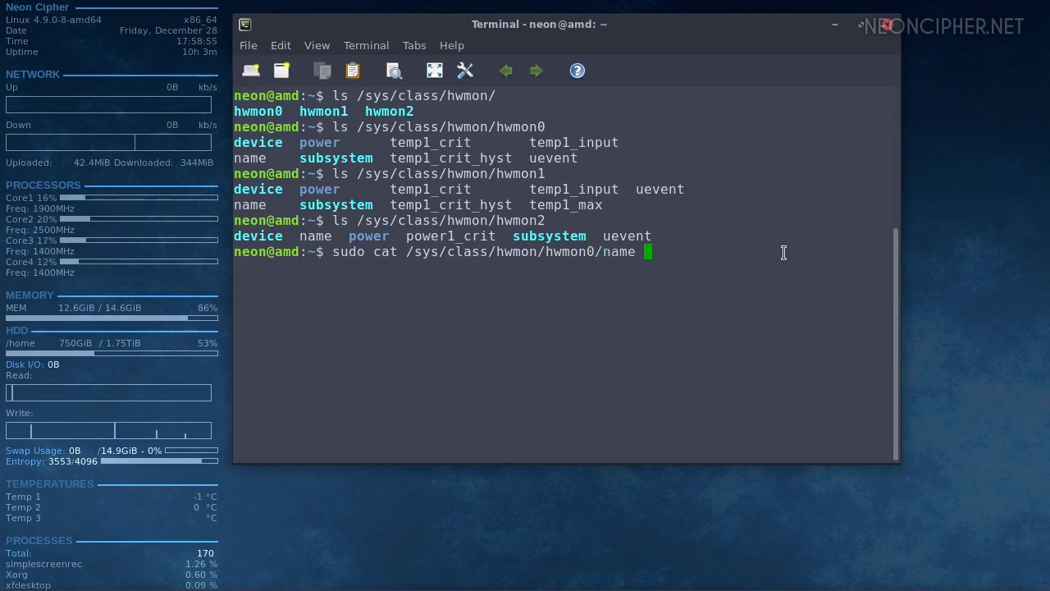
pyautogui.press('Return')
# - Display the AMD machine's hwmon1 sensor name with sudo cat /sys/class/hwmon/hwmon1/name
pyautogui.press('Left')
pyautogui.press('Left')
pyautogui.press('Left')
pyautogui.press('Left')
pyautogui.press('Left')
pyautogui.press('Left')
pyautogui.press('BackSpace')
pyautogui.write('1')
pyautogui.press('Return')
# - Display the AMD machine's hwmon2 sensor name by reading its name file with sudo cat
pyautogui.press('Up')
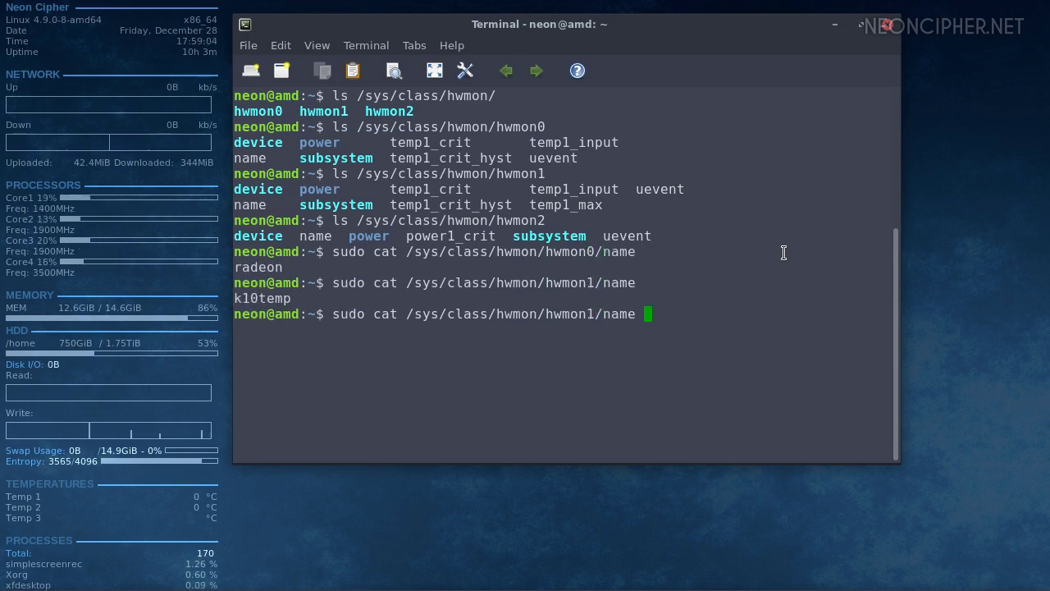
pyautogui.write('2')
pyautogui.press('Delete')
pyautogui.press('Return')
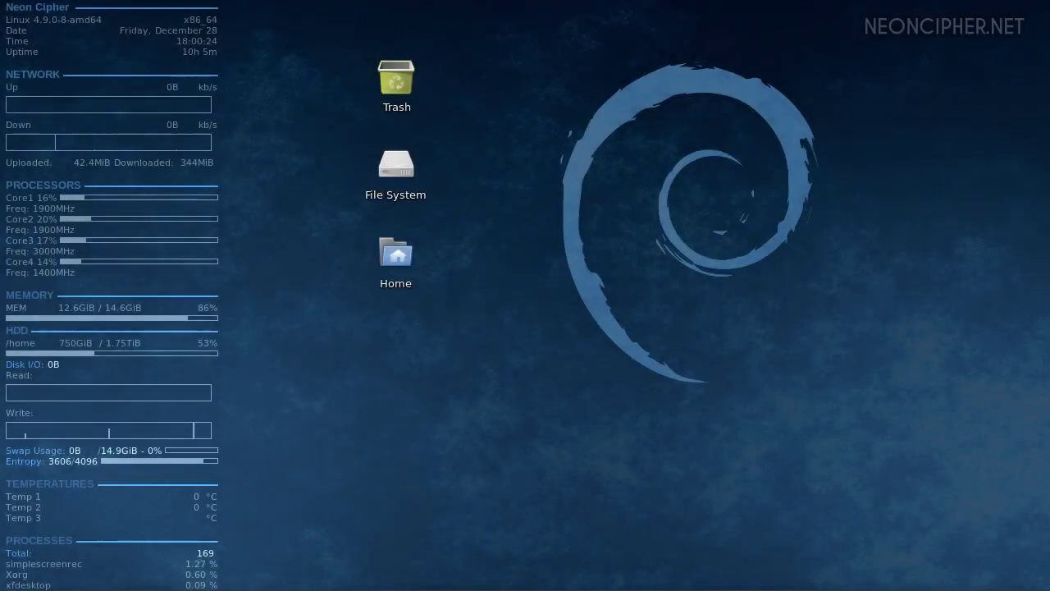
# - Open a new terminal from the desktop and query the hardware temperatures with the sensors command
pyautogui.rightClick(3, 525)
pyautogui.click(78, 253)
pyautogui.write('sensors')
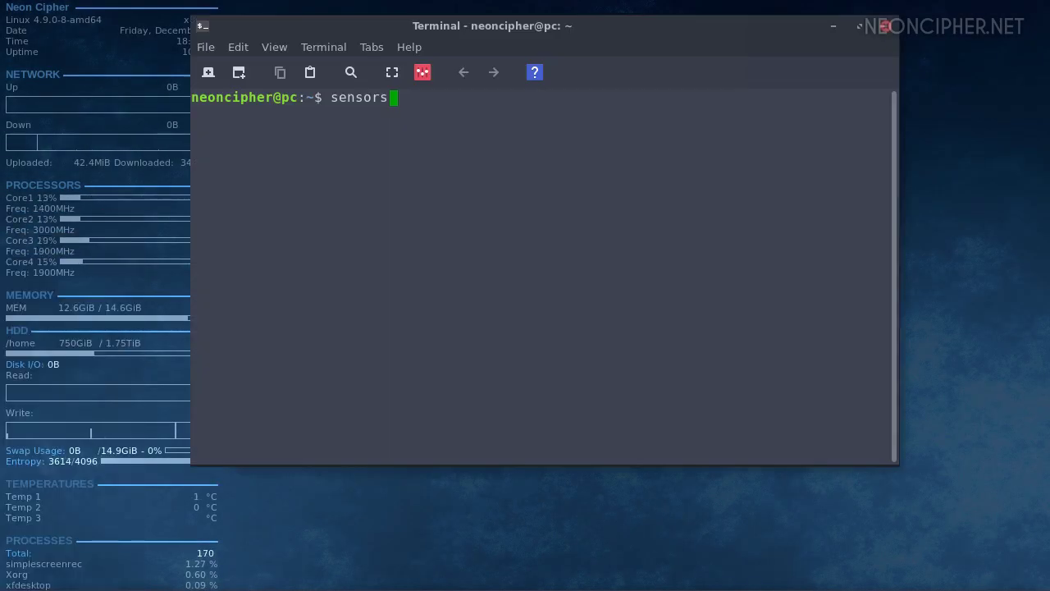